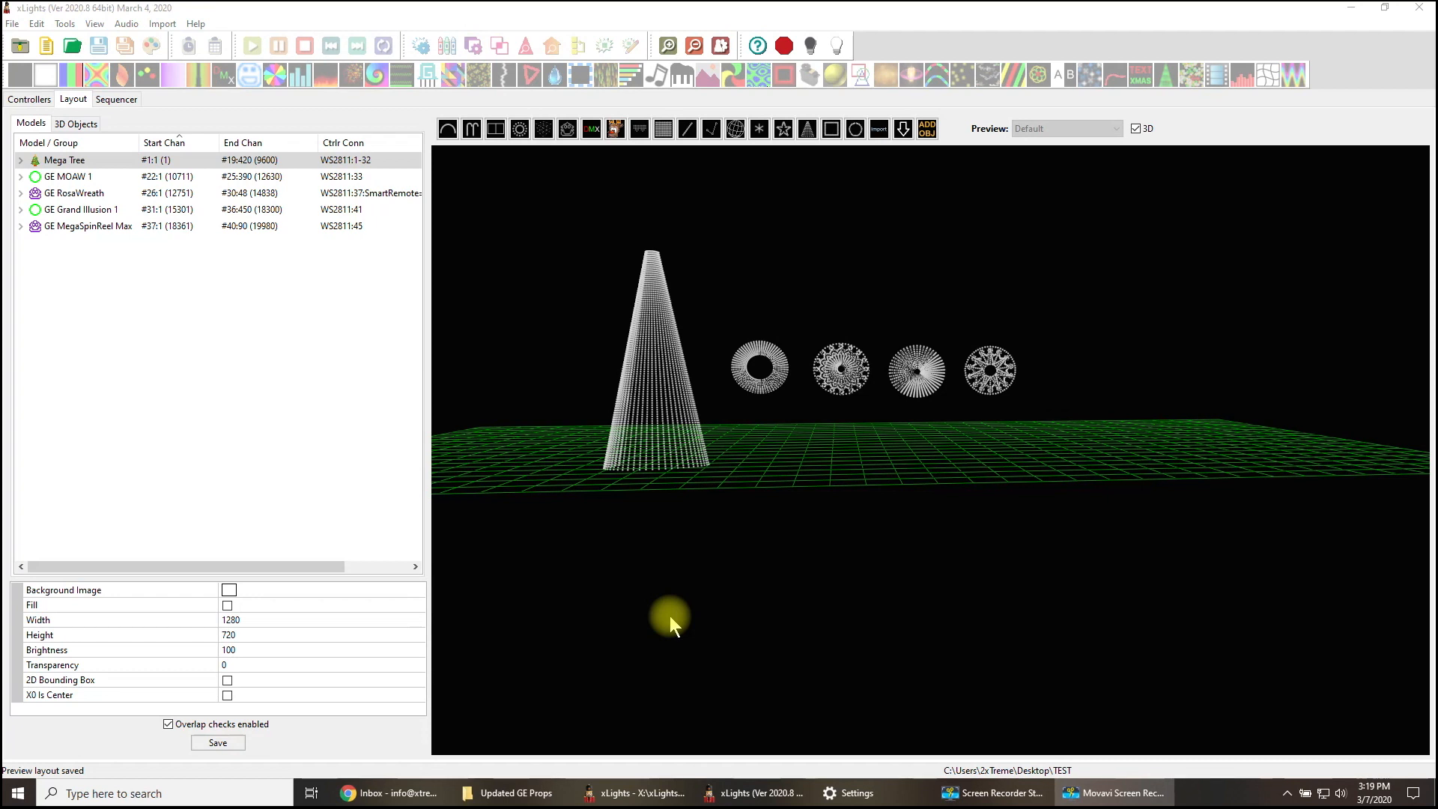
- Inspect the Mega Tree, GE MOAW 1, GE RosaWreath and GE Grand Illusion 1 models in the layout preview
left_click(643, 379)
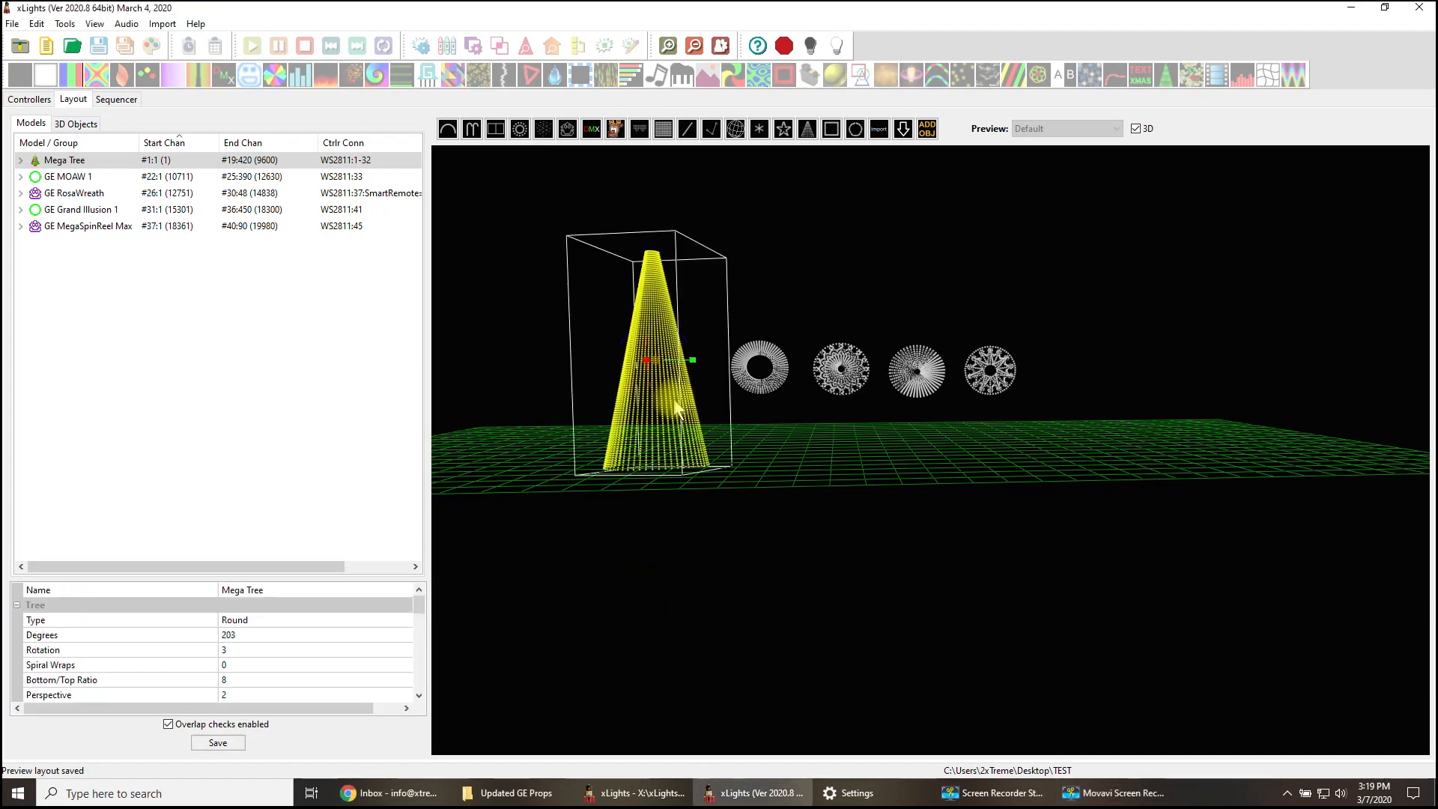
left_click(686, 419)
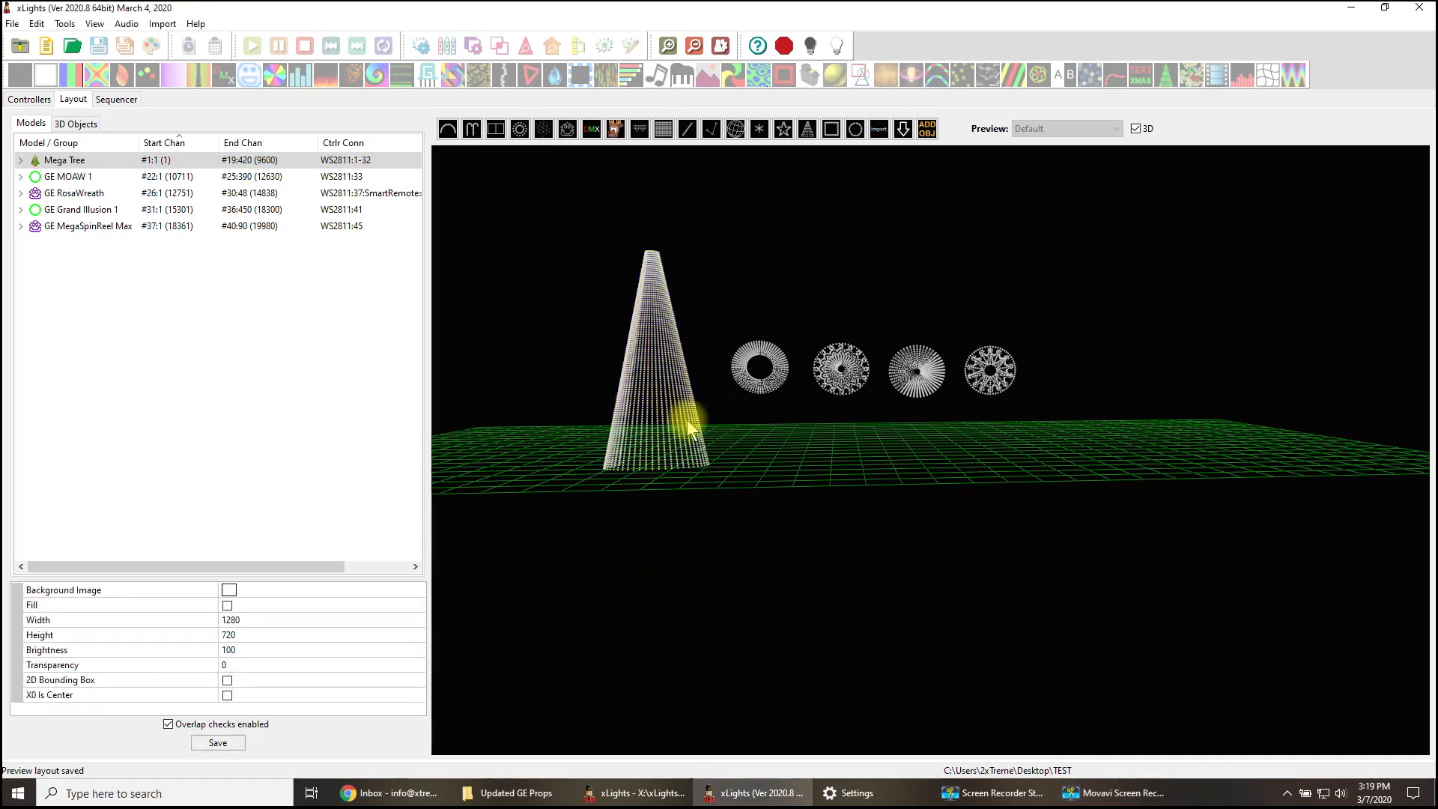
left_click(767, 385)
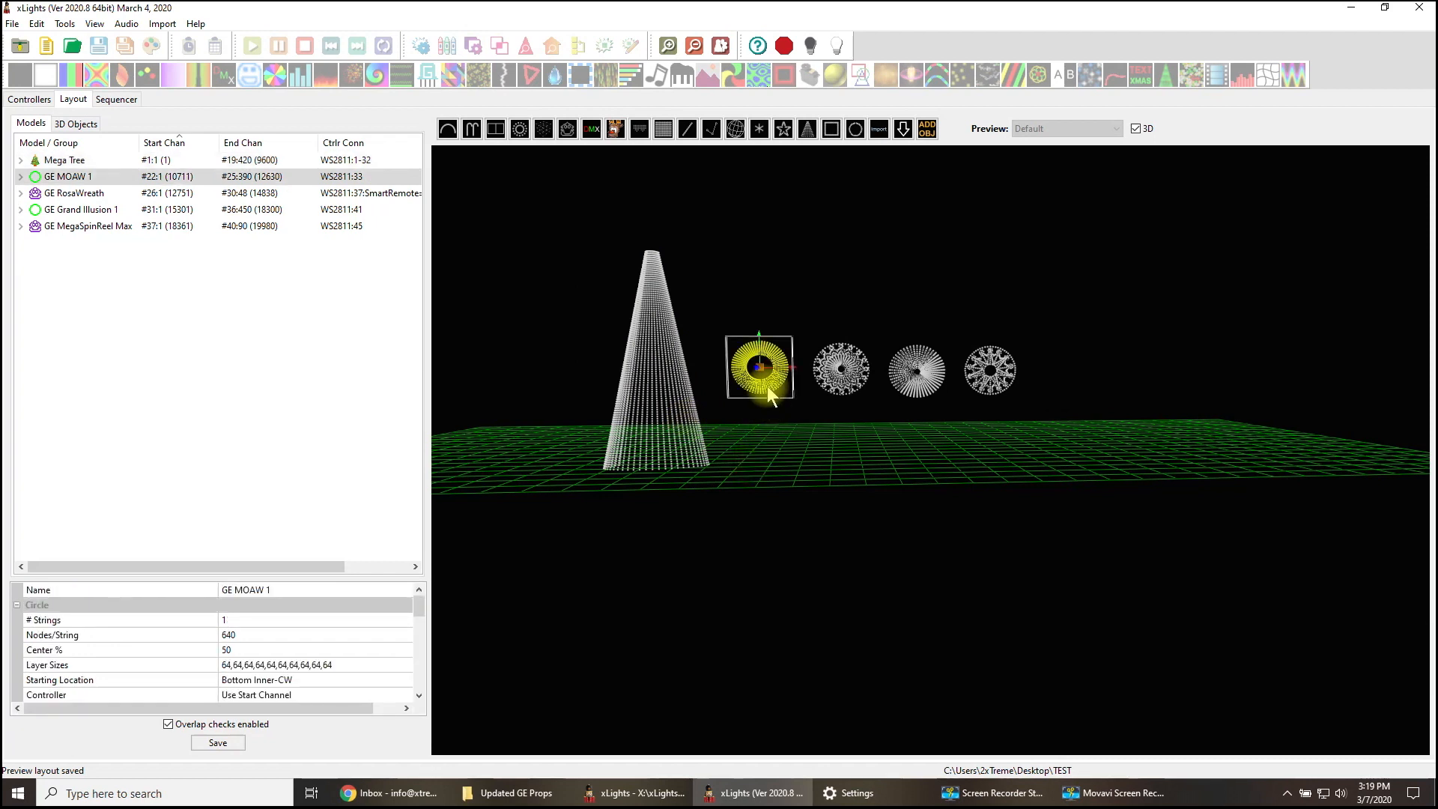
left_click(840, 341)
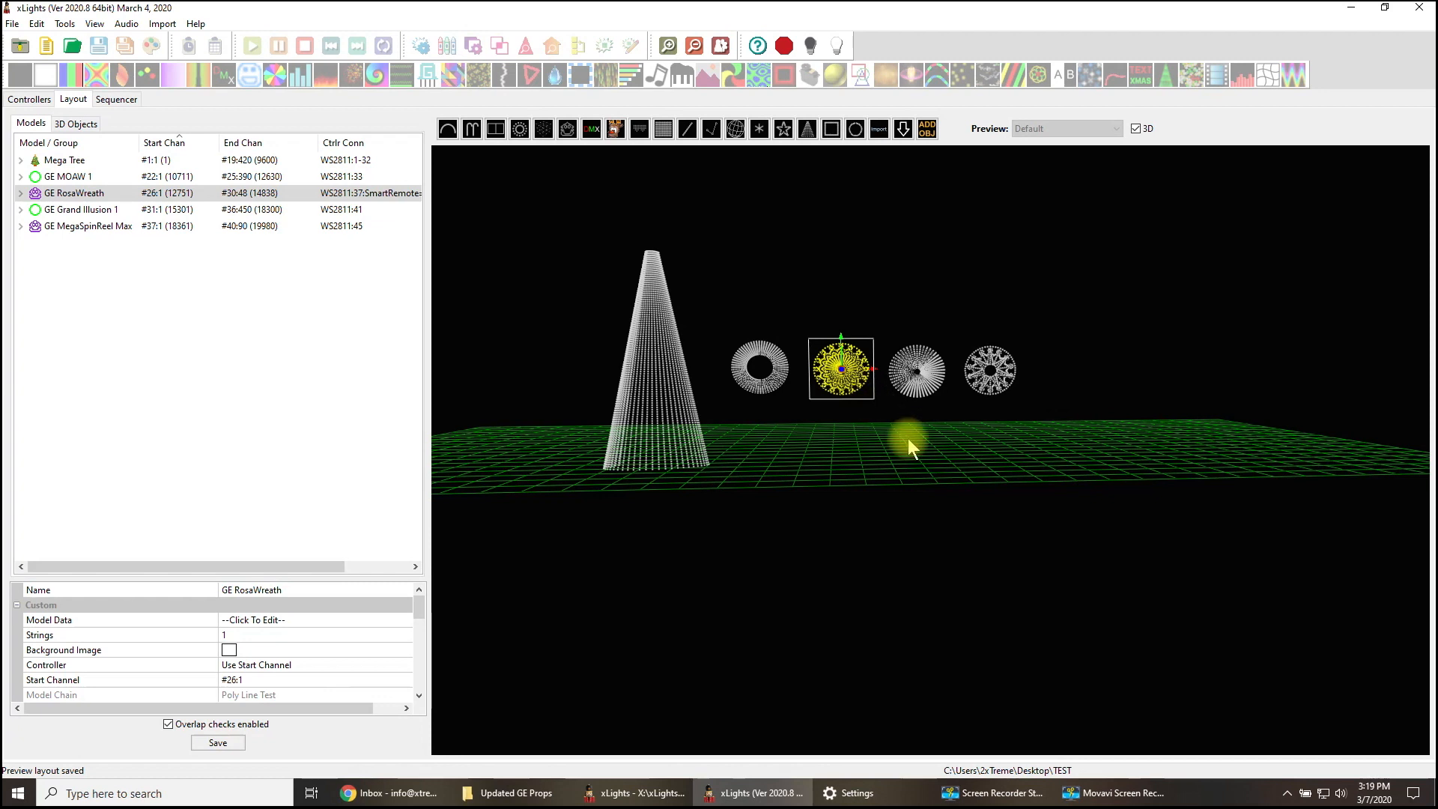
left_click(920, 376)
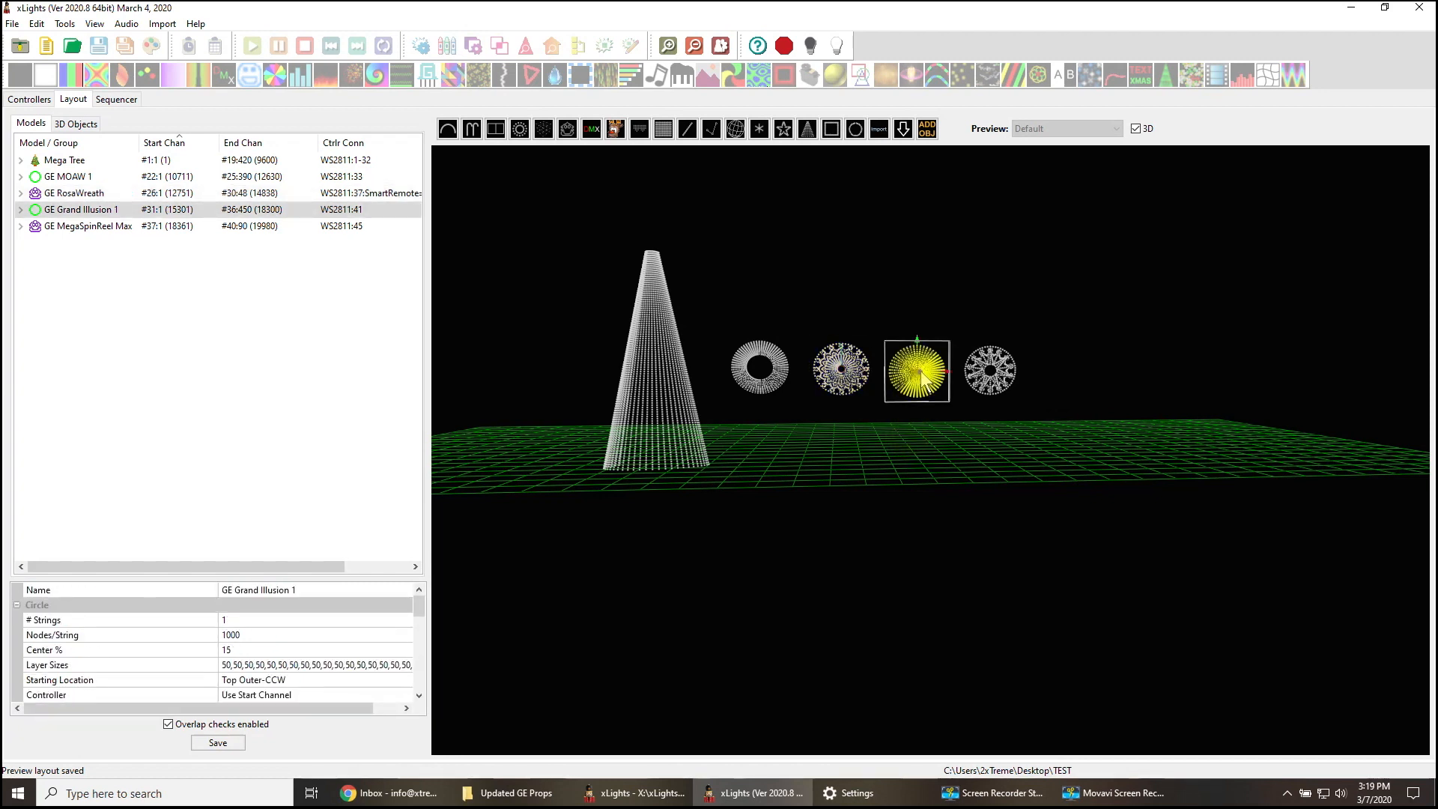
right_click(922, 372)
left_click(959, 396)
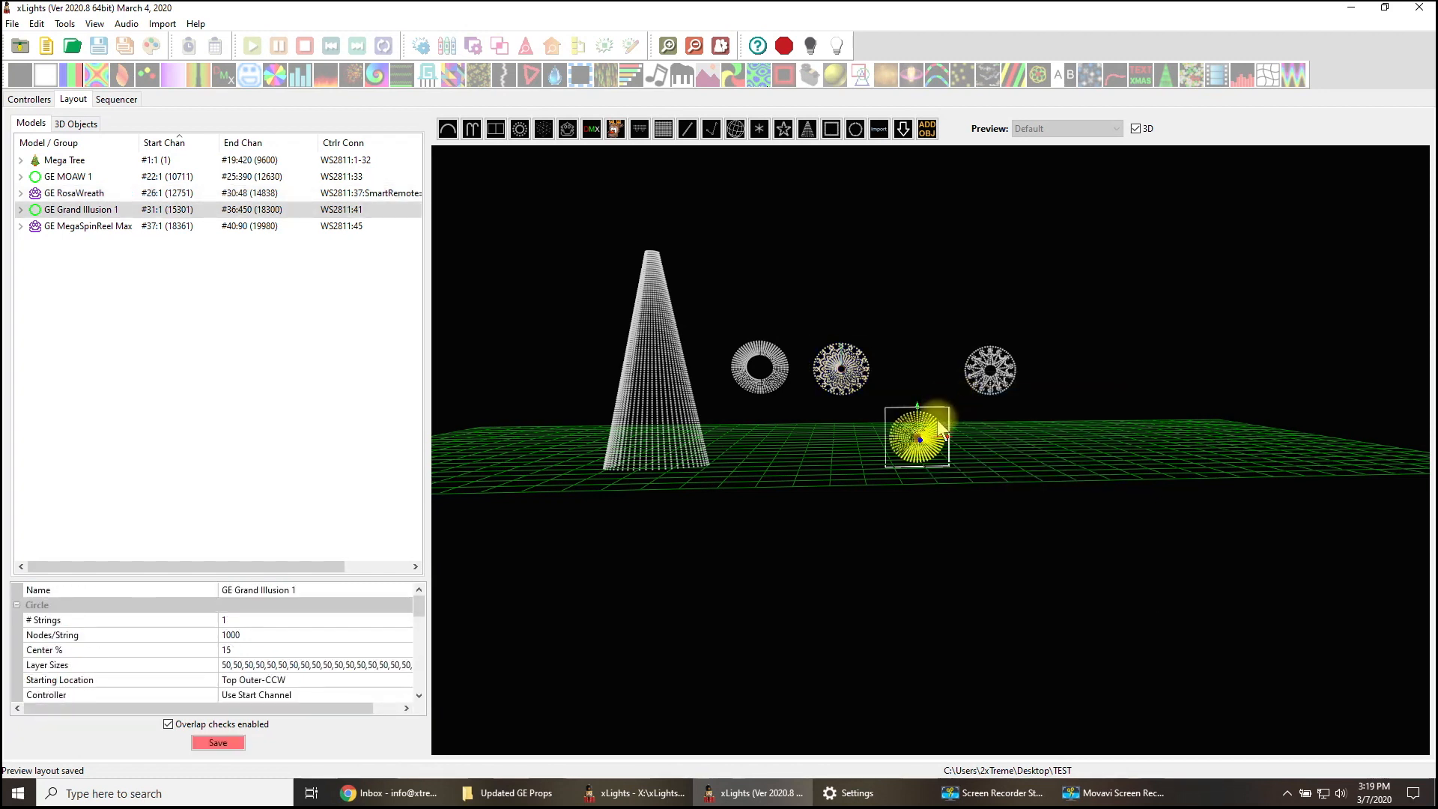
key("ctrl+z")
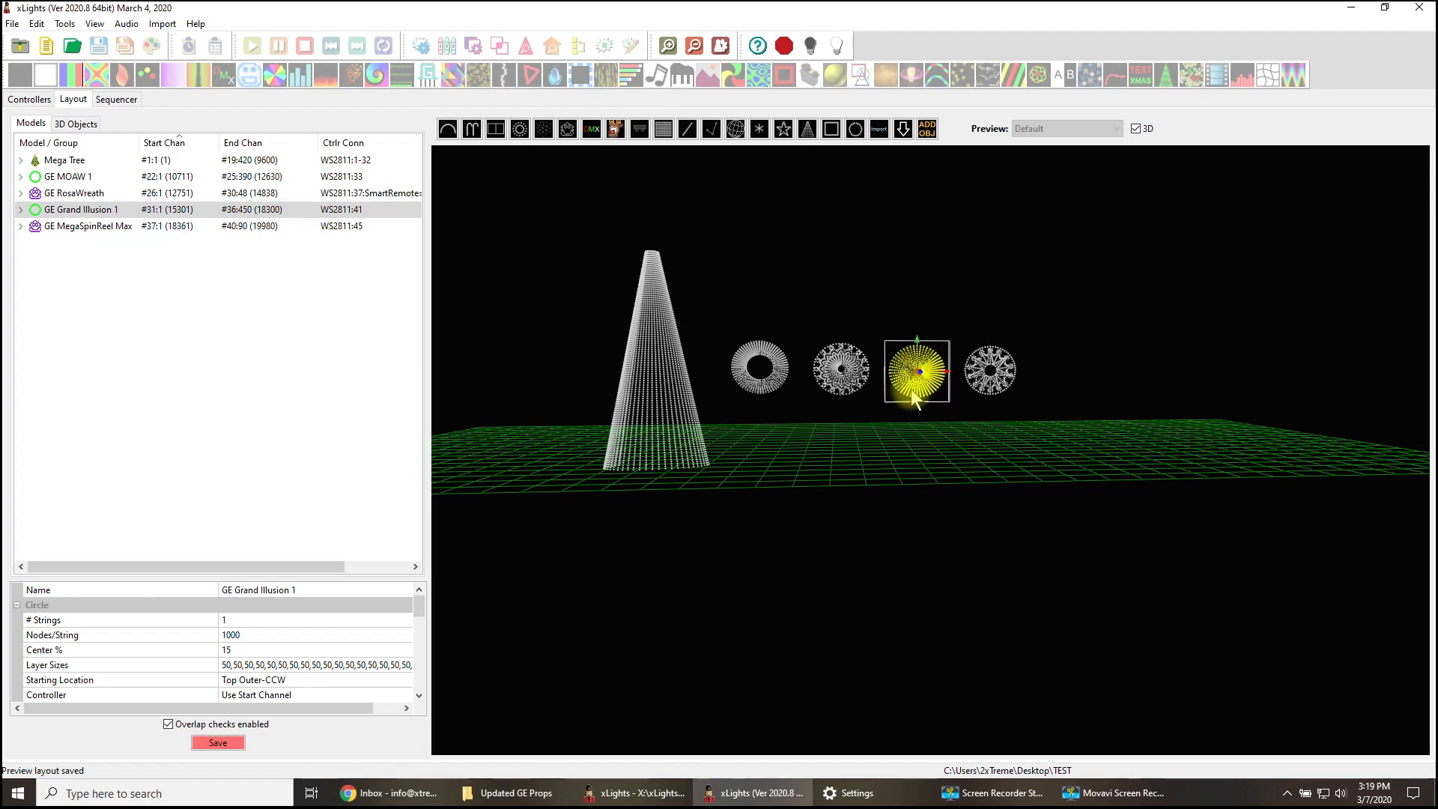
- Review the node layout of the GE Grand Illusion 1 model and save the layout
right_click(911, 389)
left_click(955, 429)
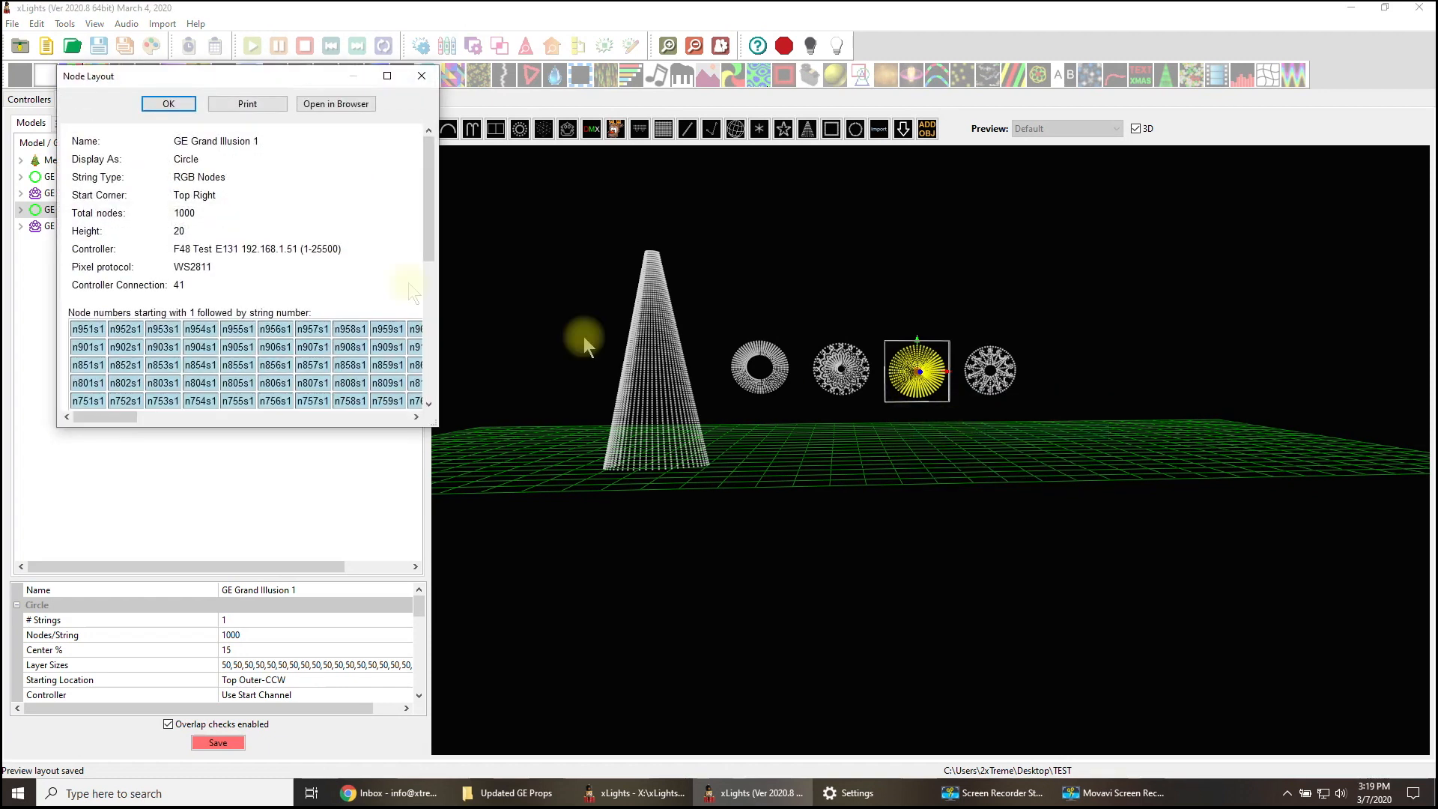
left_click(421, 78)
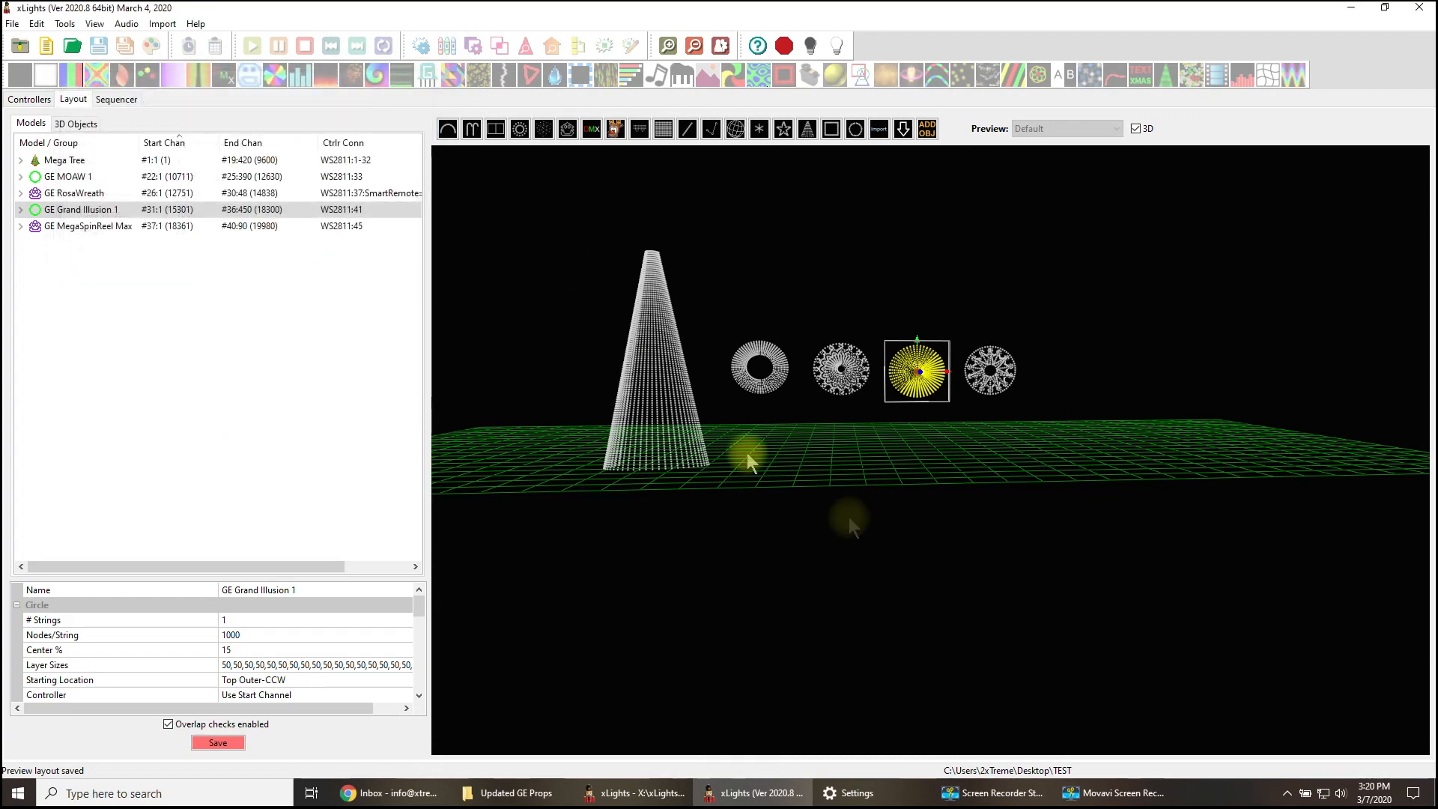
left_click(221, 746)
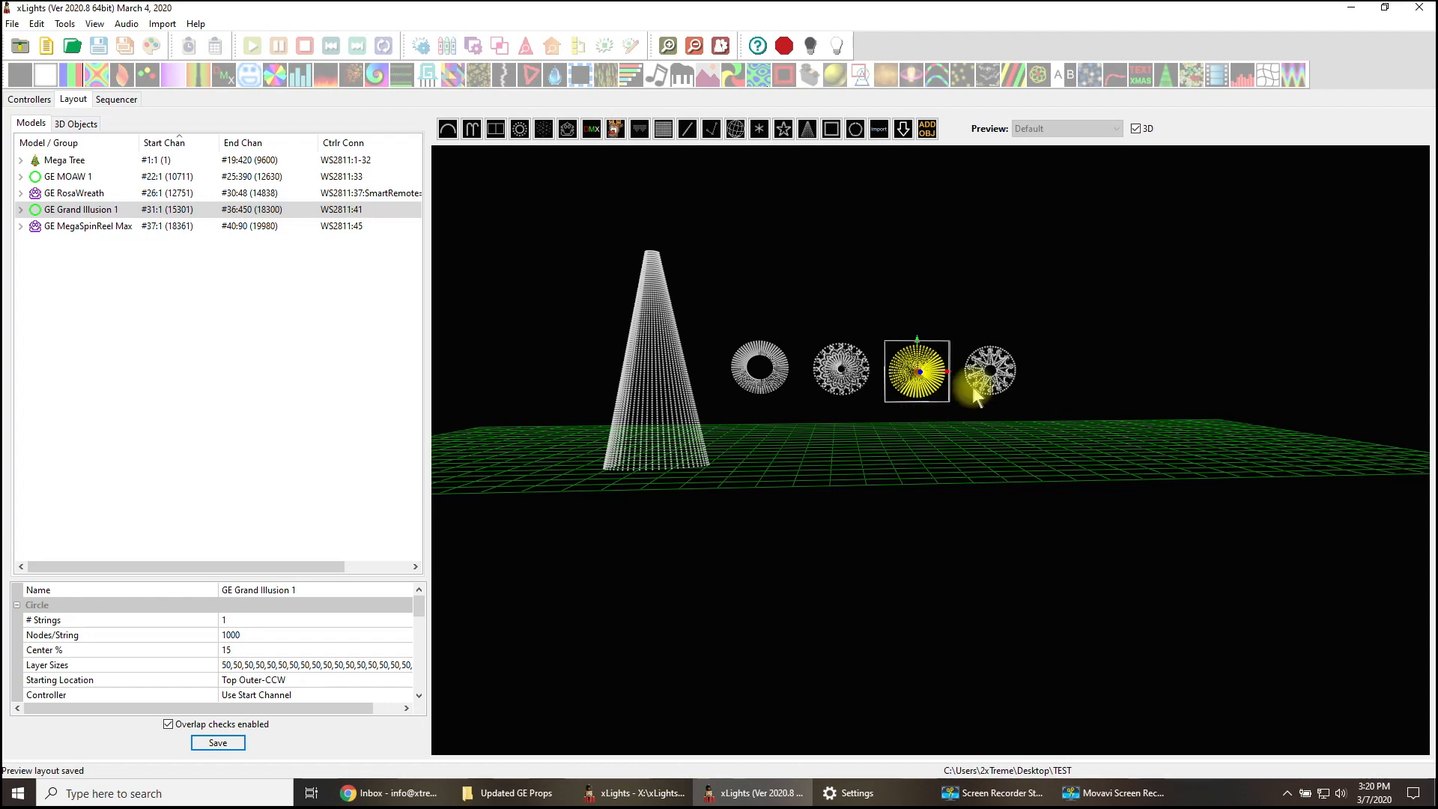
- Inspect the GE MegaSpinReel Max model and review the F48 Test controller's configuration
left_click(1036, 441)
left_click(989, 377)
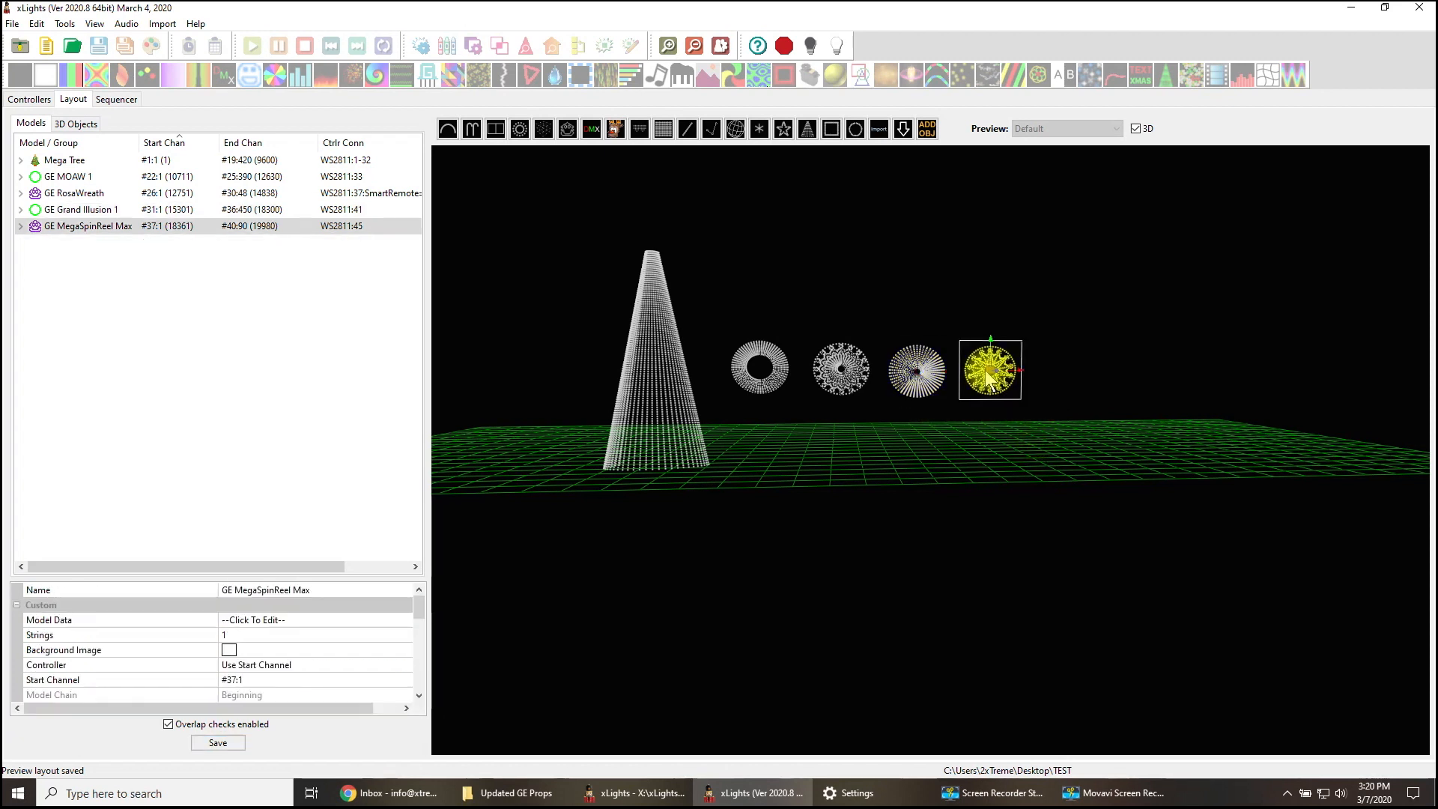
left_click(1054, 380)
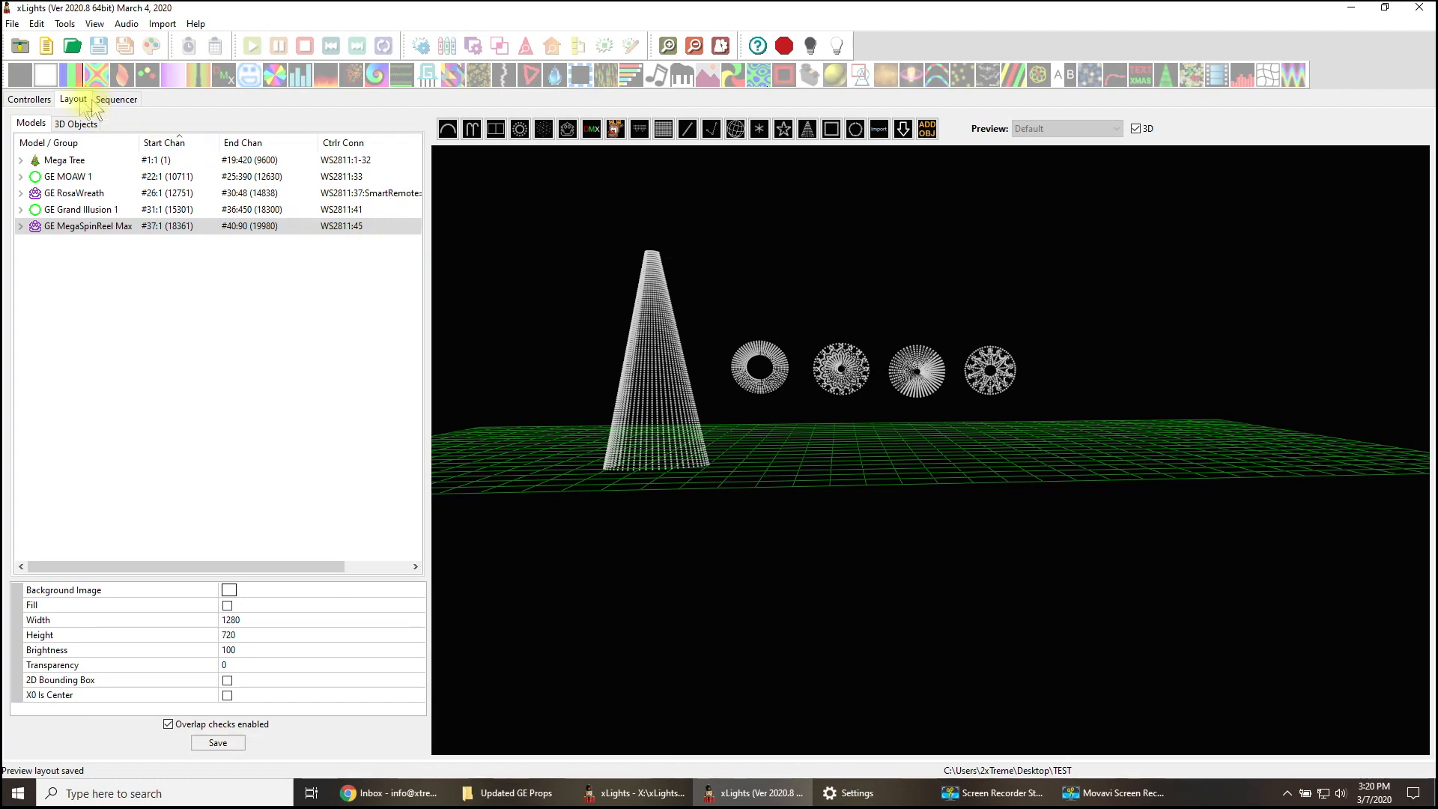
left_click(29, 99)
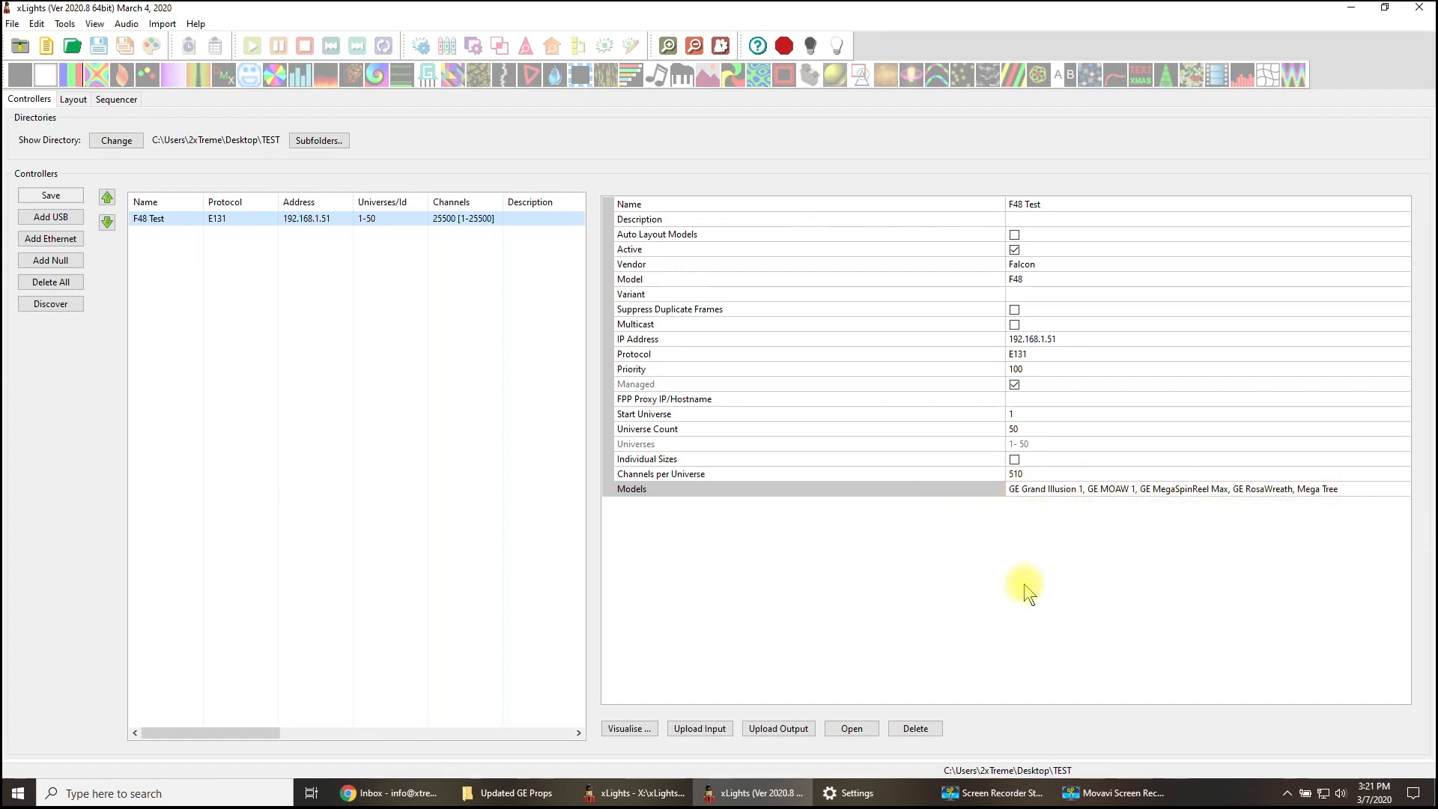
- Return to the layout, enlarge the model properties area and examine the Mega Tree's controller connection settings
left_click(74, 99)
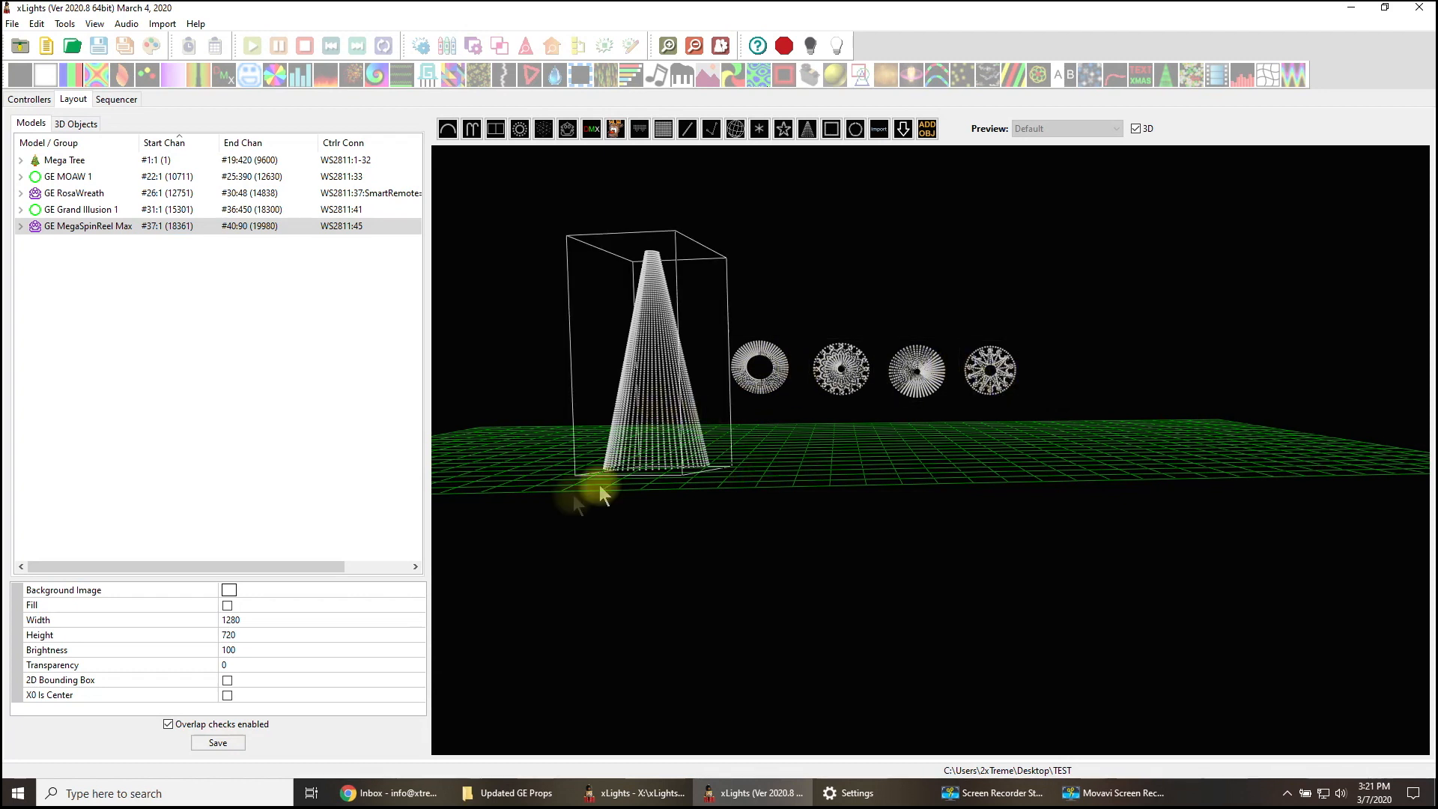
left_click_drag(289, 576, 281, 510)
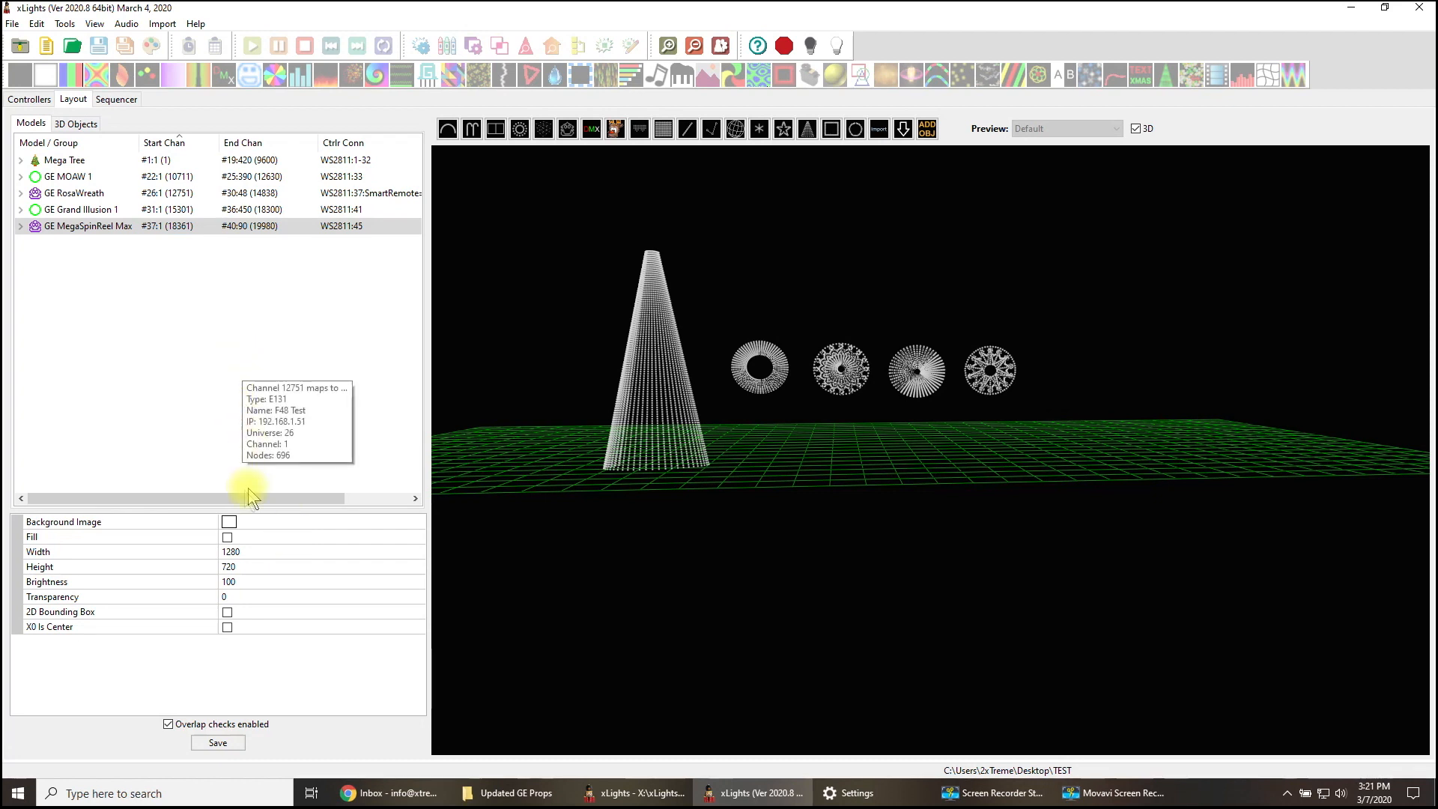
left_click(676, 444)
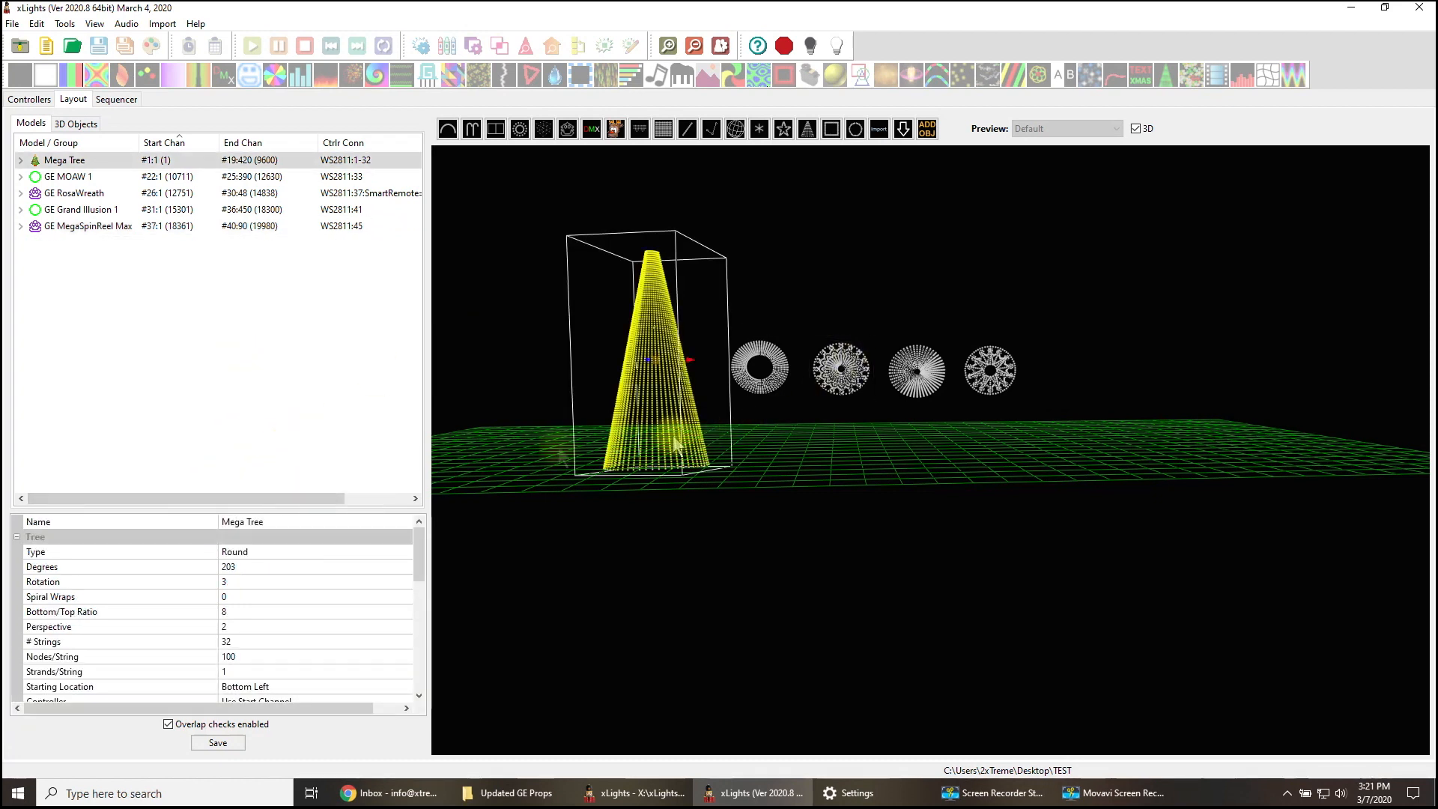
scroll(314, 599, "down", 5)
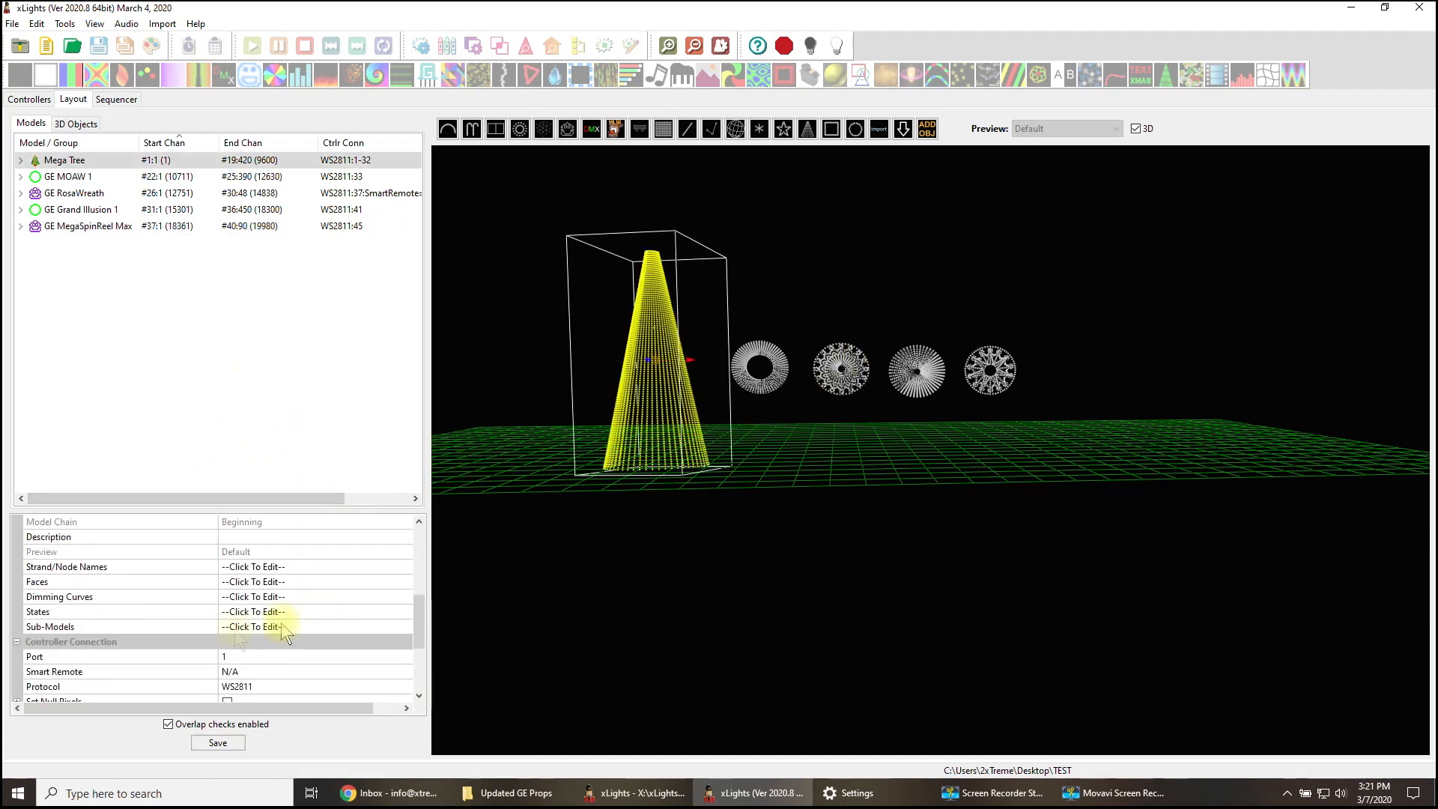
left_click_drag(120, 508, 122, 334)
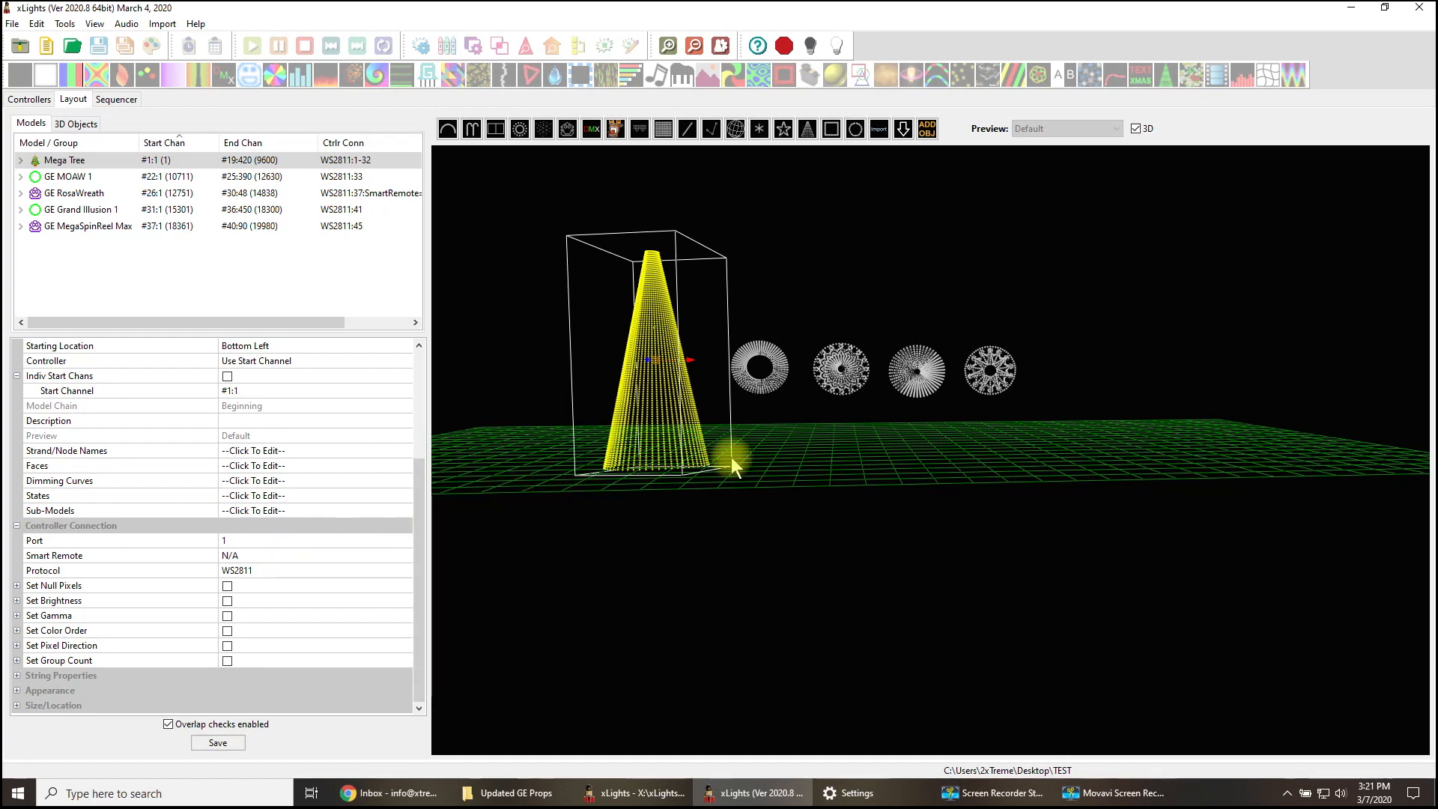
- Compare the controller port assignments of Mega Tree, GE MOAW 1, GE RosaWreath, GE Grand Illusion 1 and GE MegaSpinReel Max
left_click(916, 484)
left_click(764, 369)
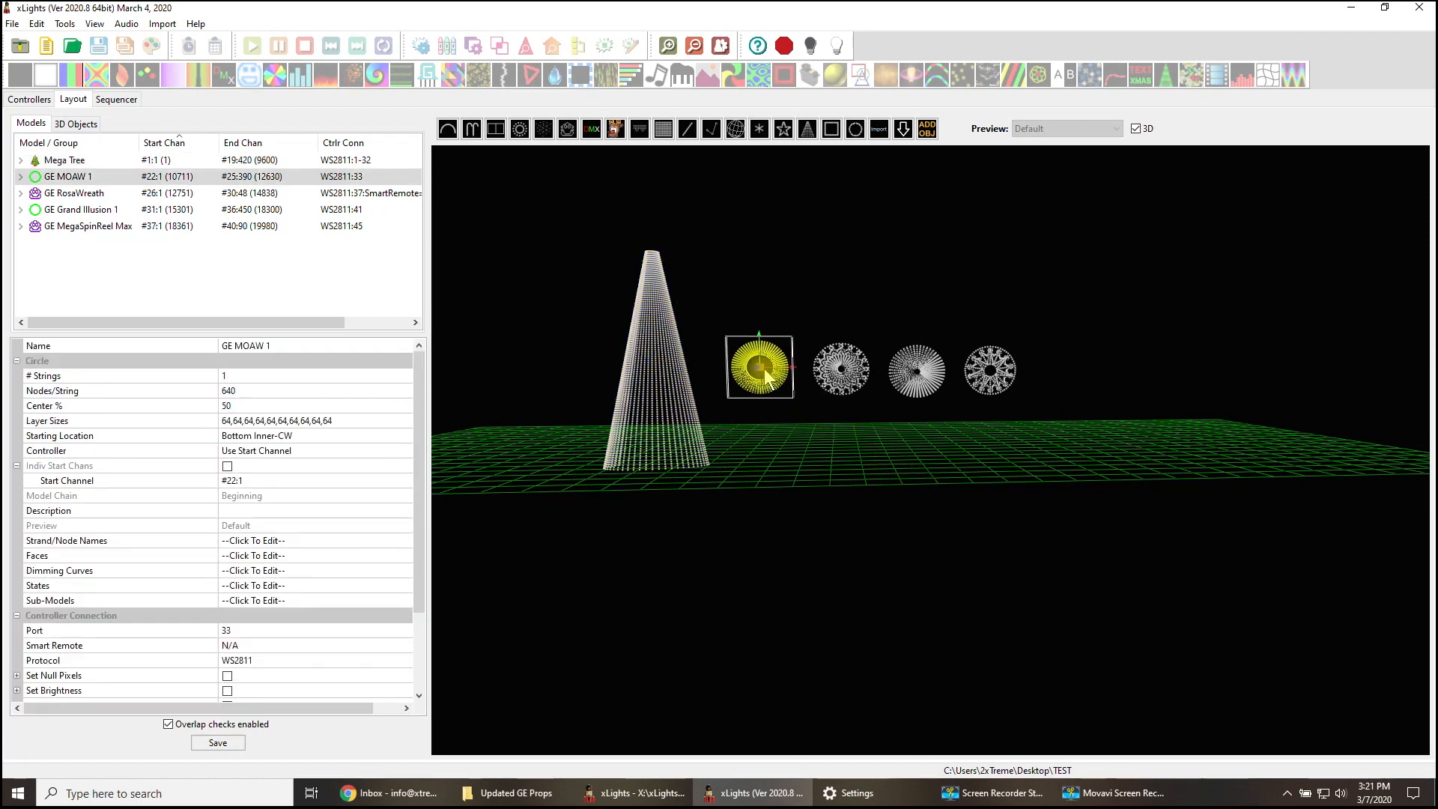
left_click(646, 393)
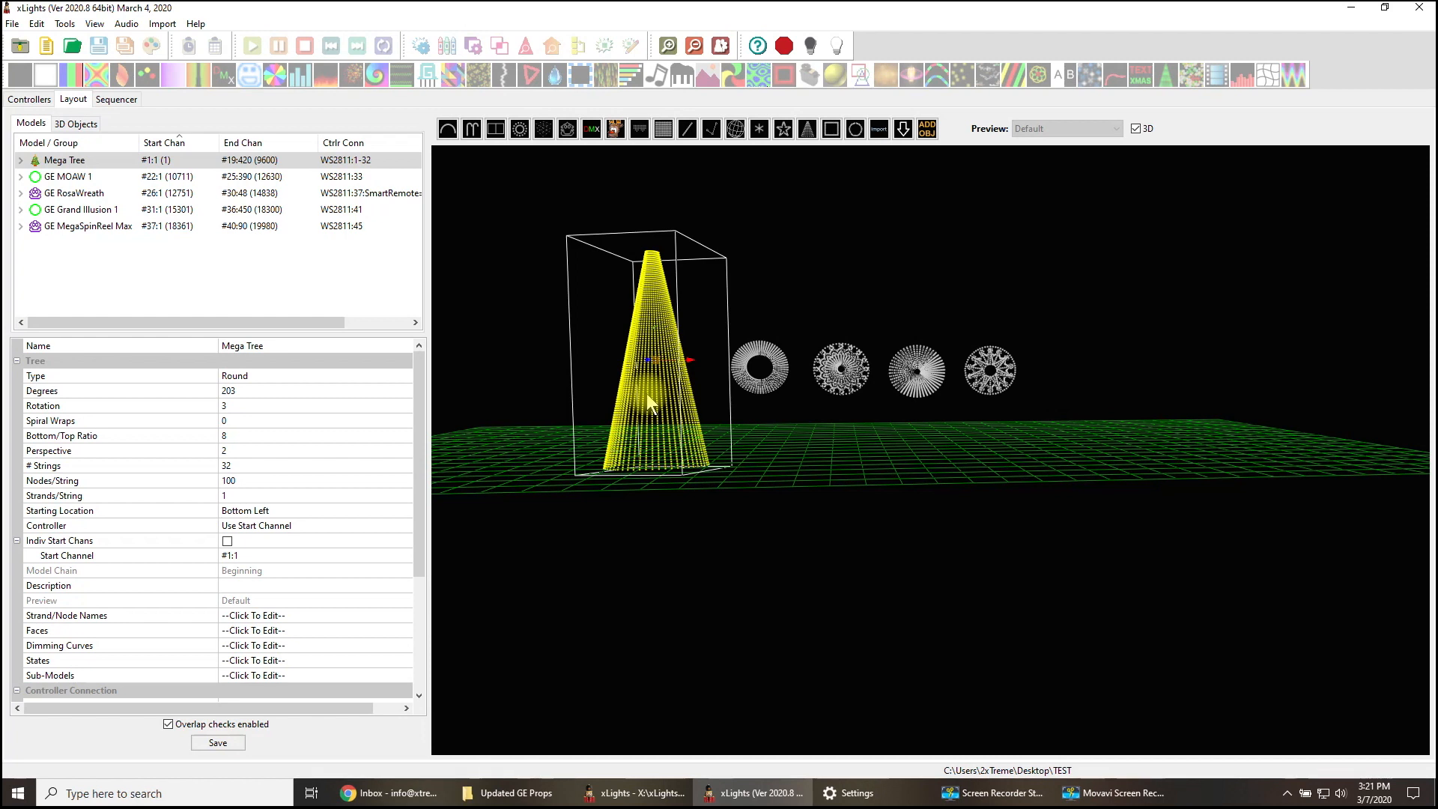
left_click(759, 388)
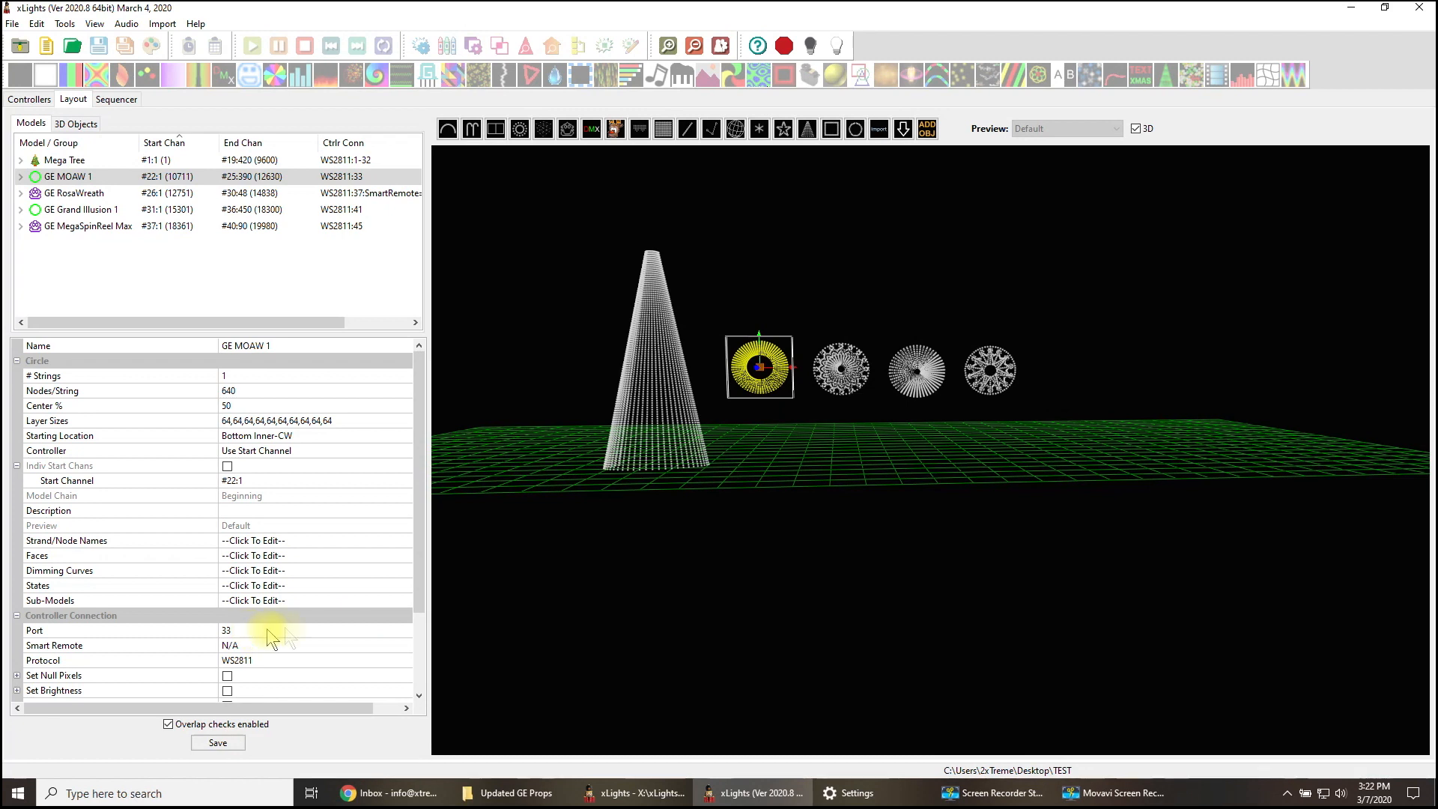
left_click(848, 378)
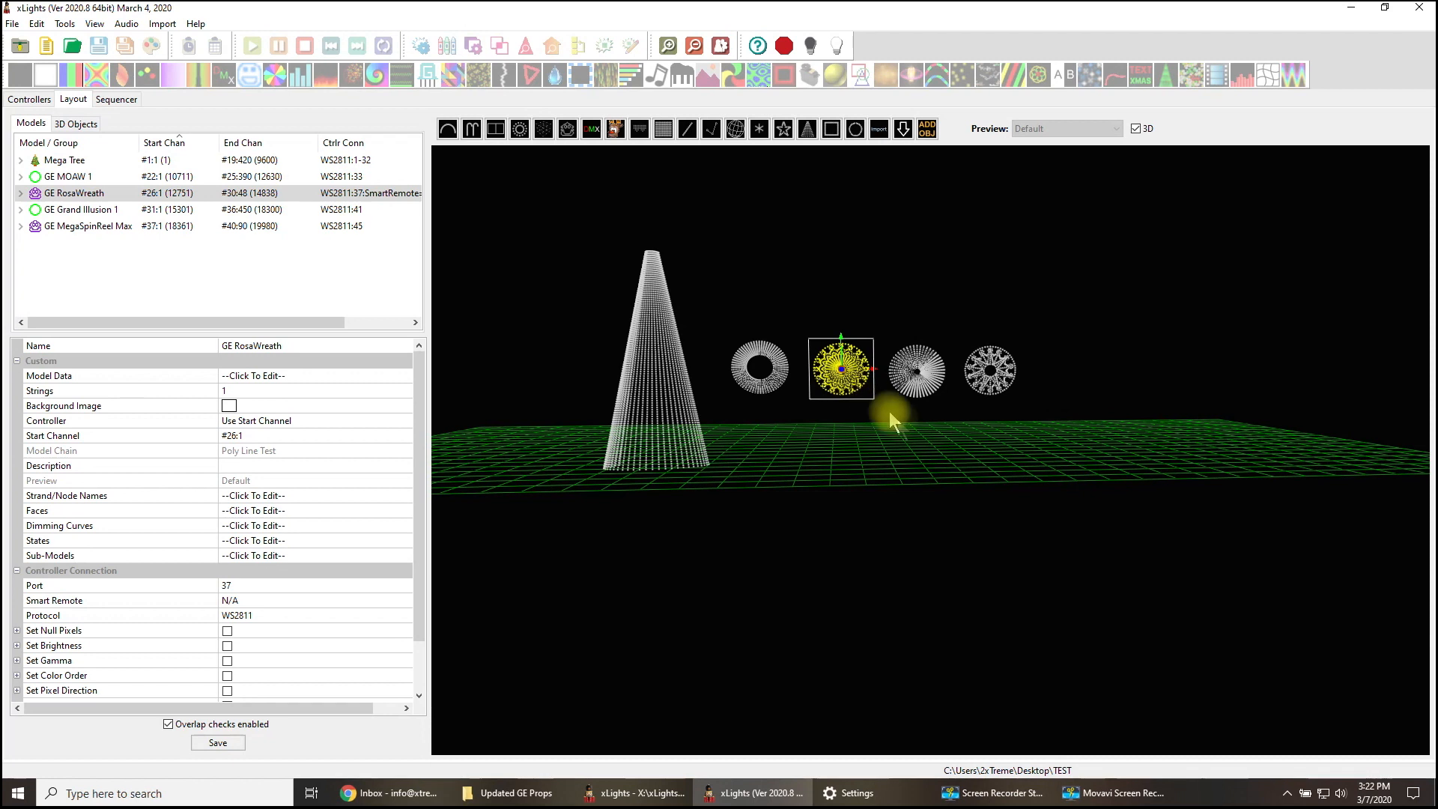
left_click(919, 388)
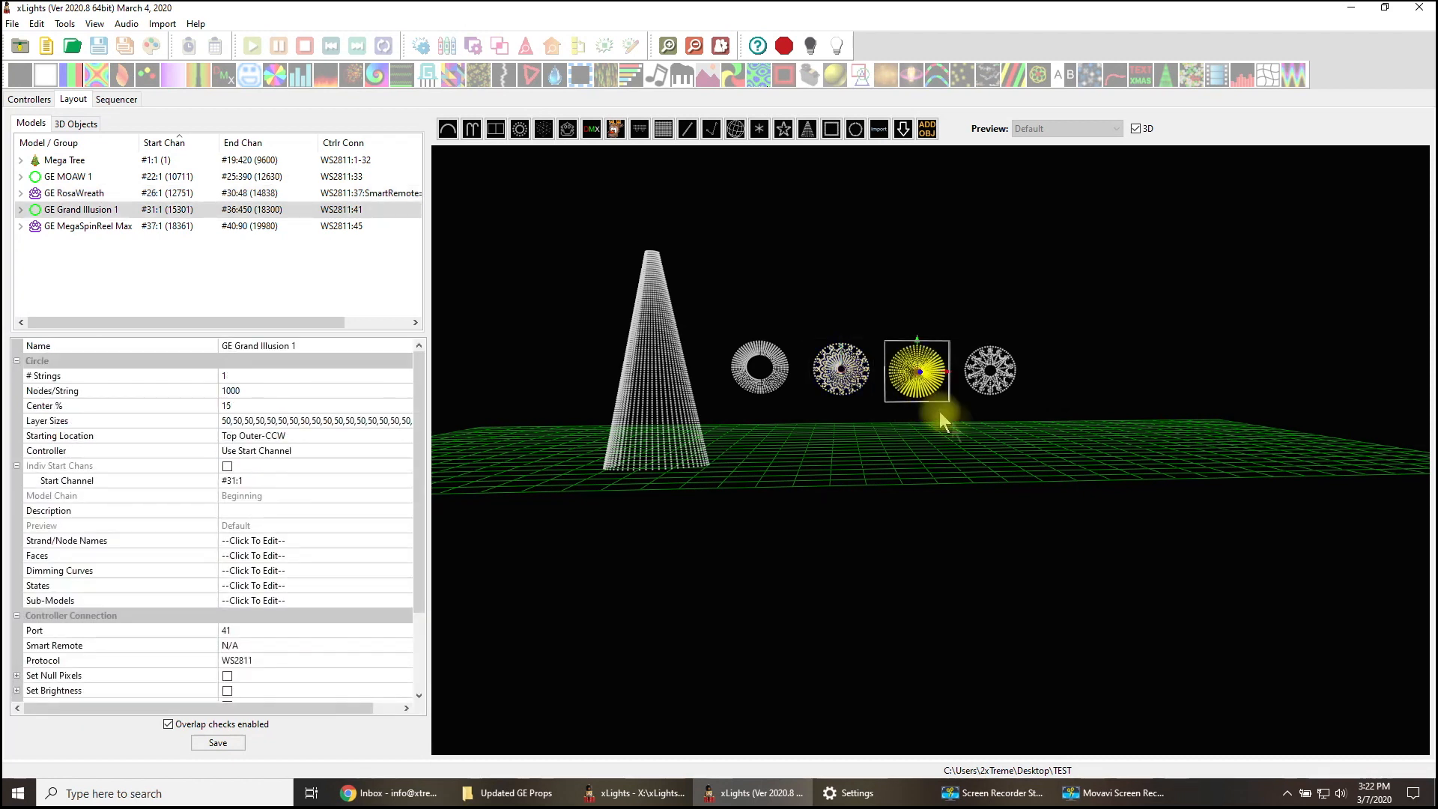
left_click(978, 390)
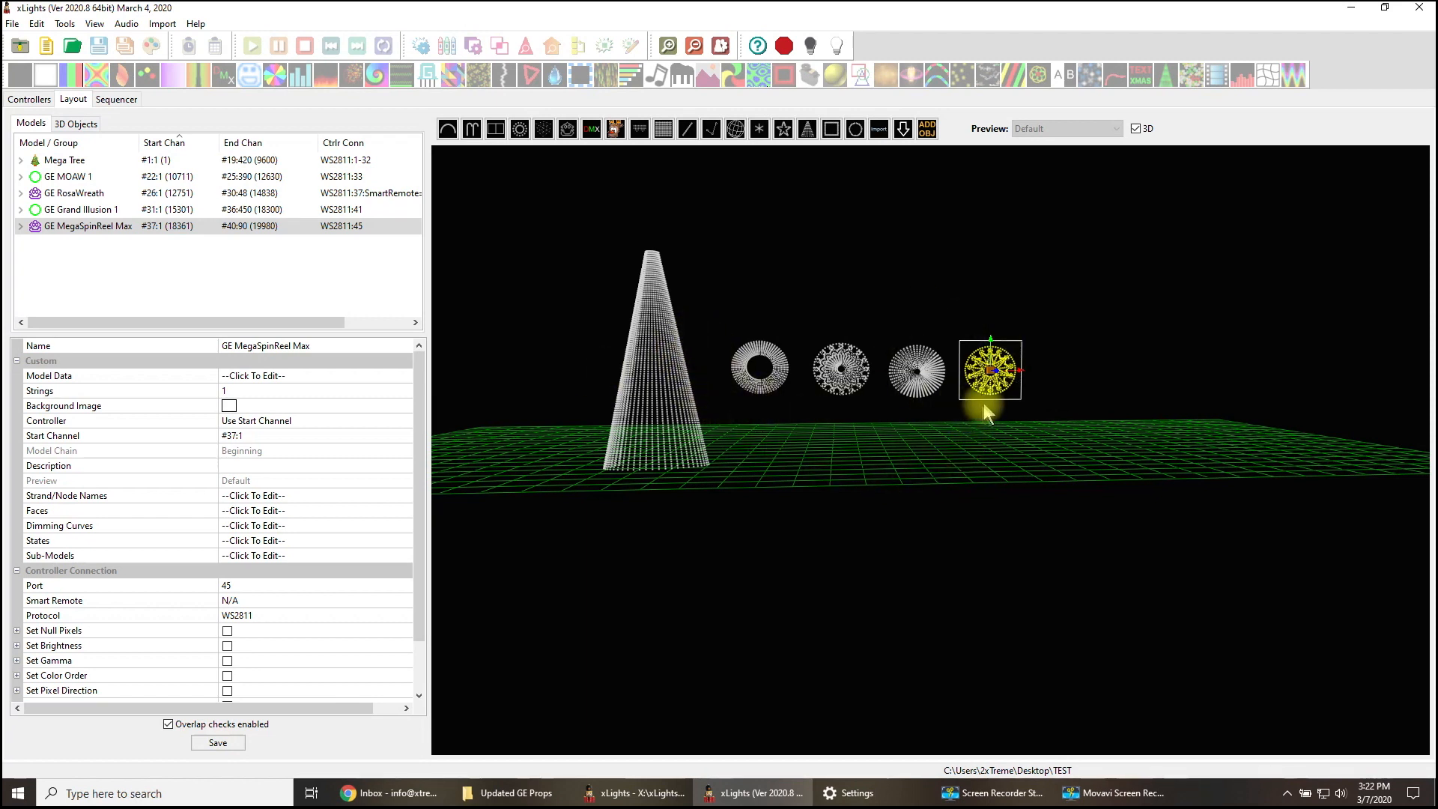
left_click(970, 436)
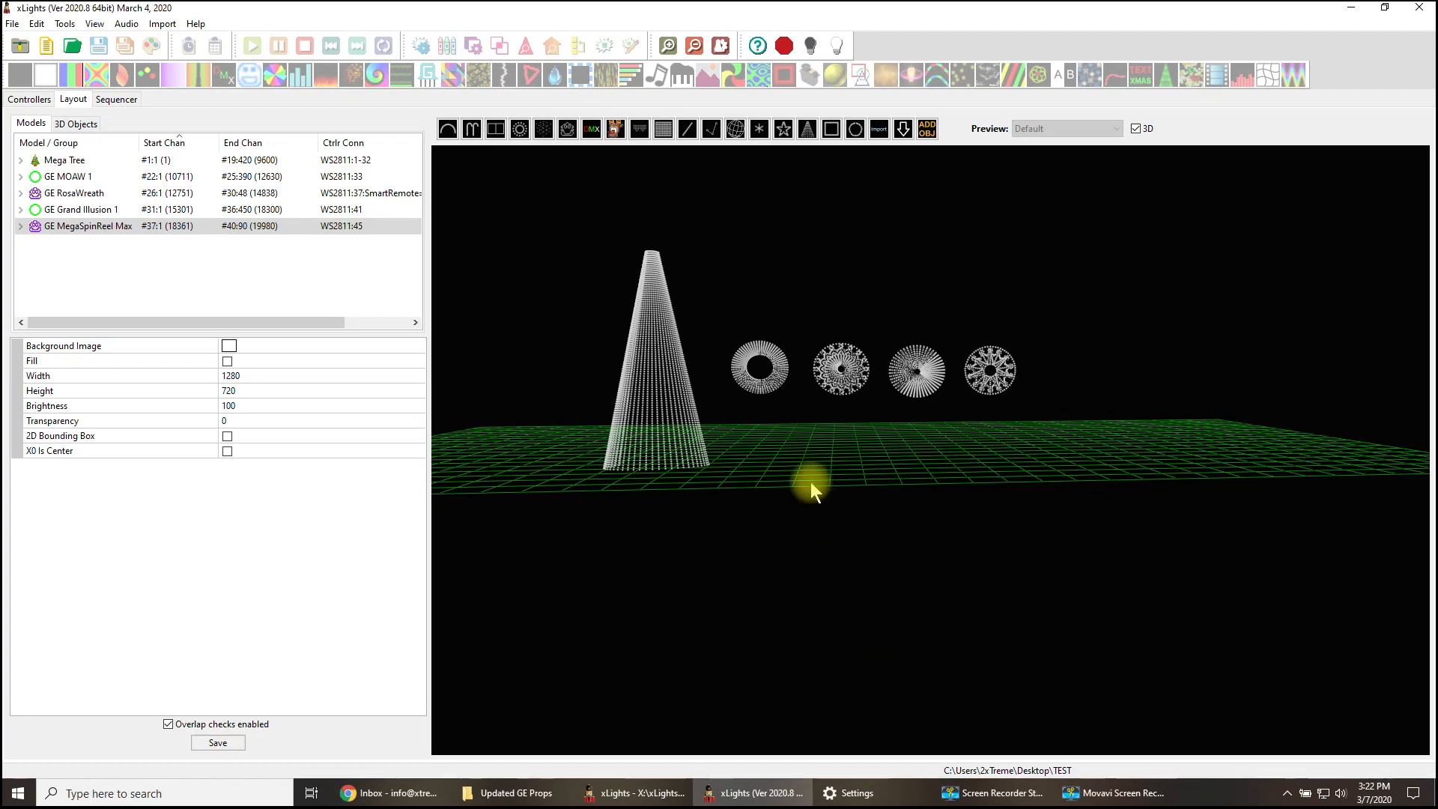
- Upload the input configuration to the F48 Test controller and try to upload its output configuration
left_click(27, 105)
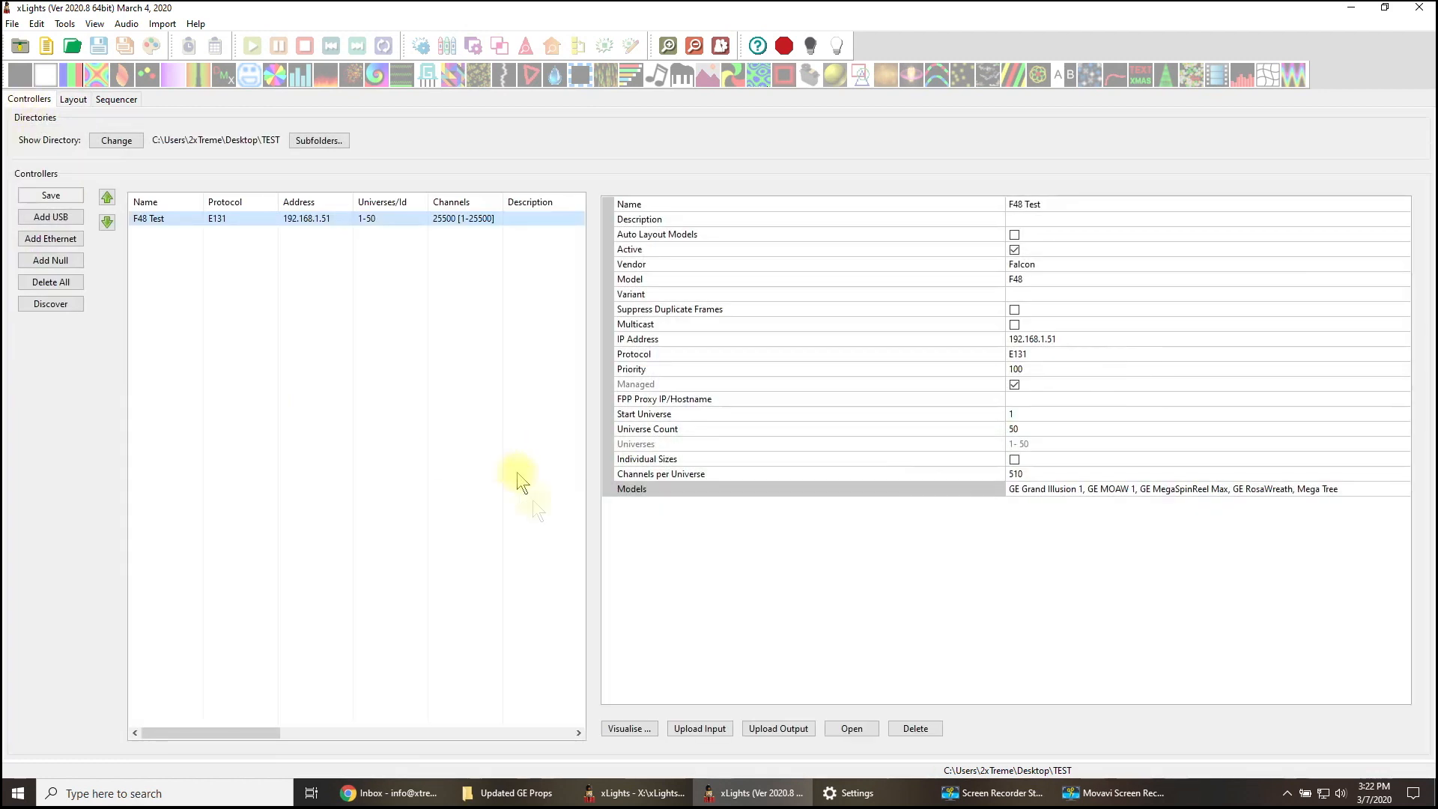
left_click(718, 730)
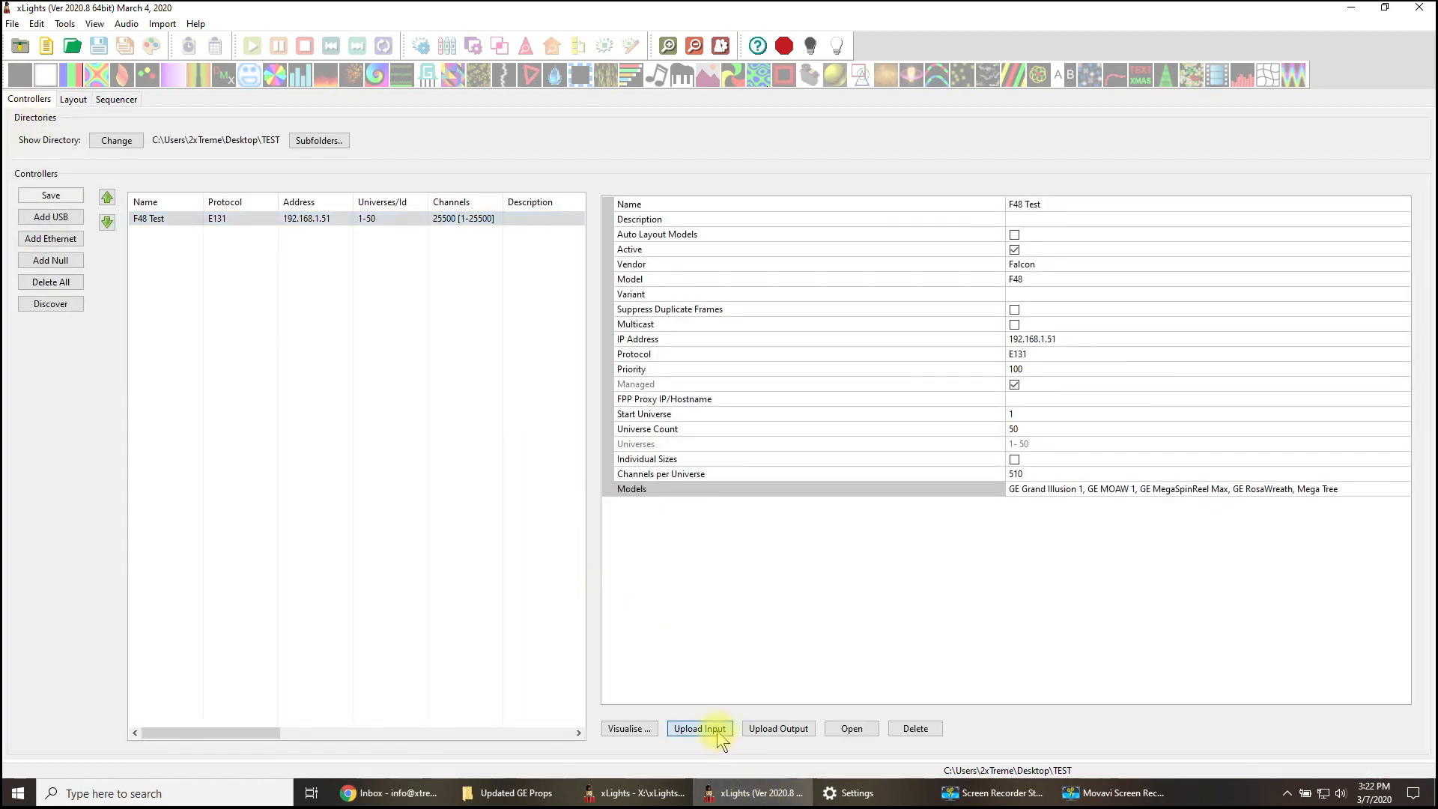
left_click(346, 219)
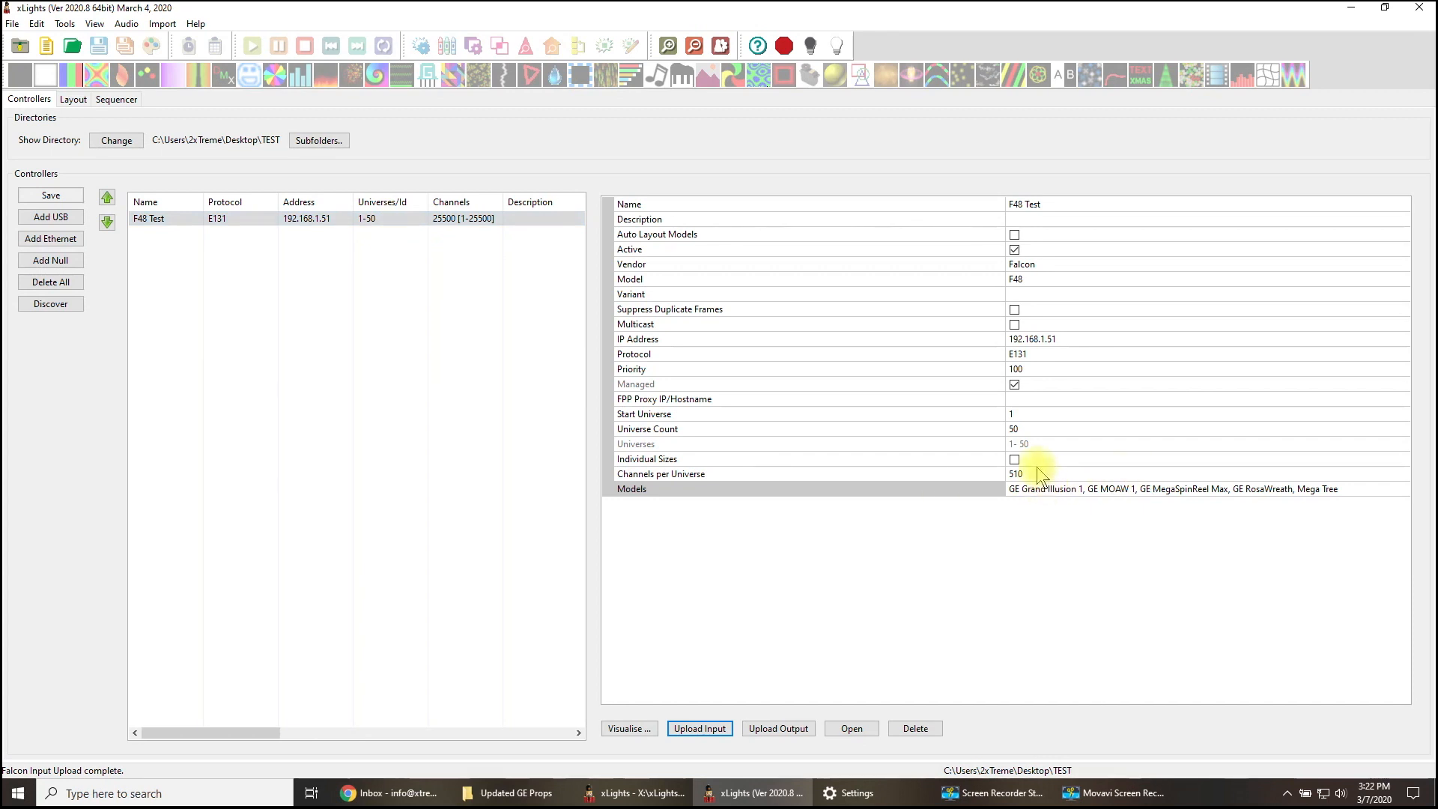
left_click(770, 731)
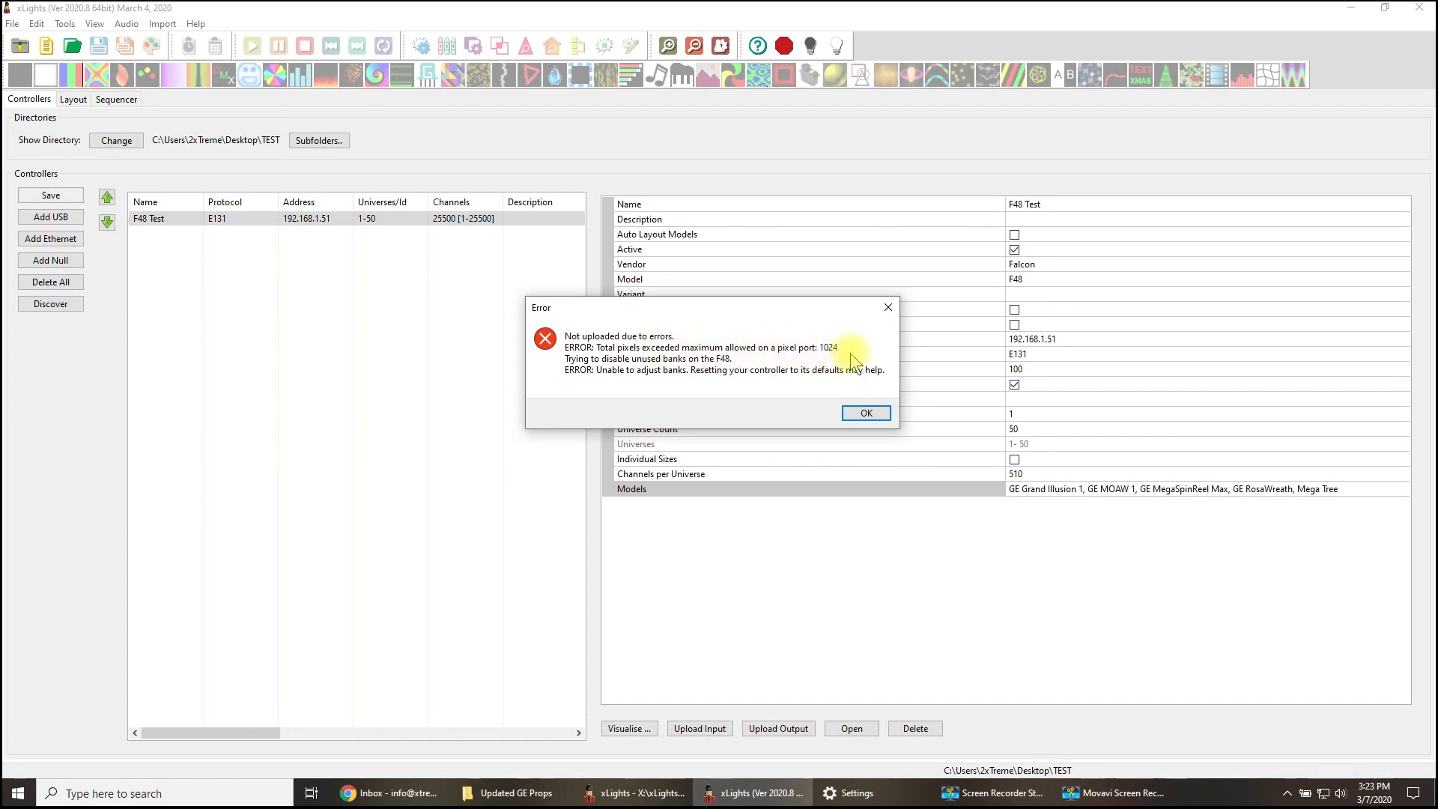
left_click(866, 413)
- Open the F48 Test controller's web page in the browser and check the universe list in its E131 setup
double_click(270, 218)
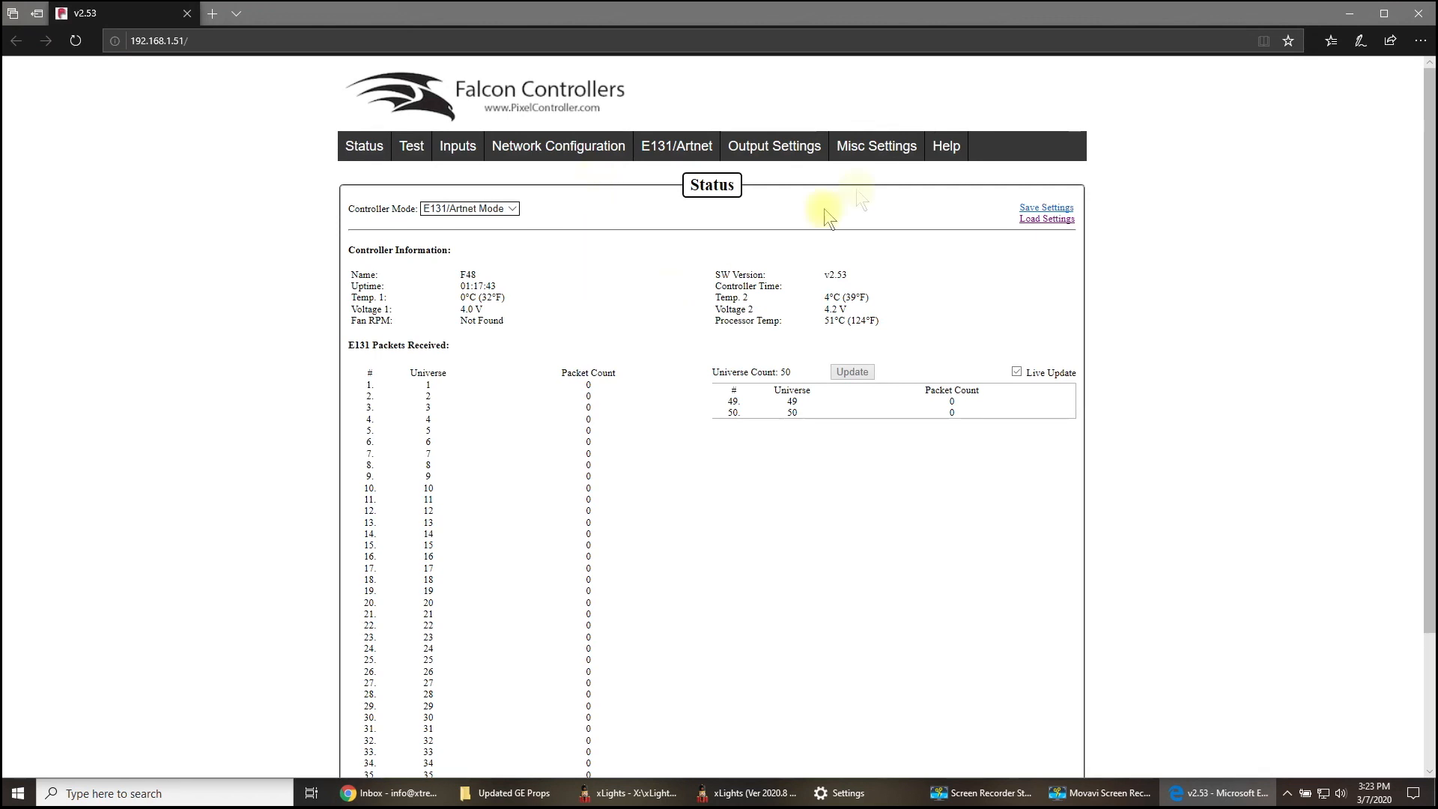
left_click(677, 150)
scroll(719, 508, "down", 5)
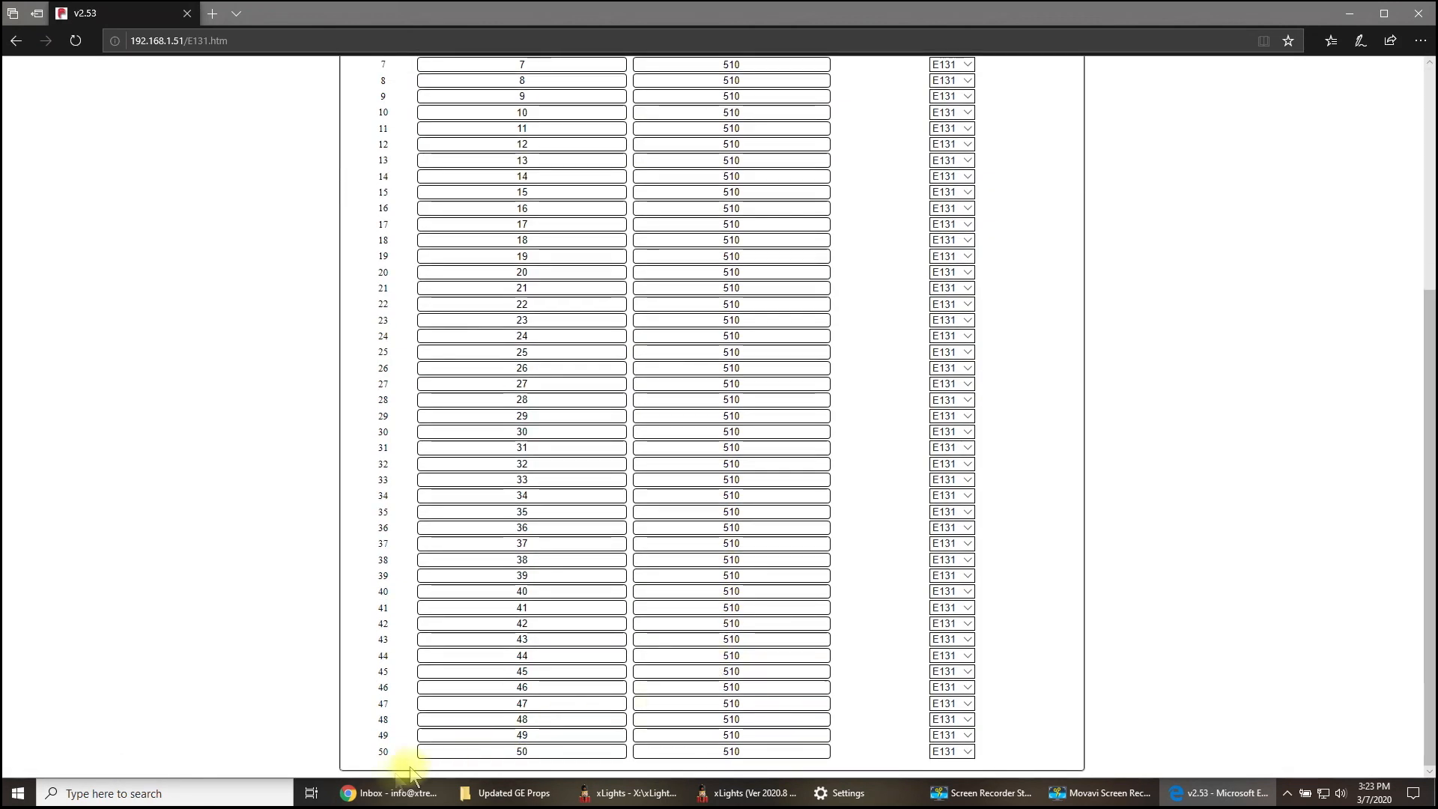
scroll(776, 749, "up", 5)
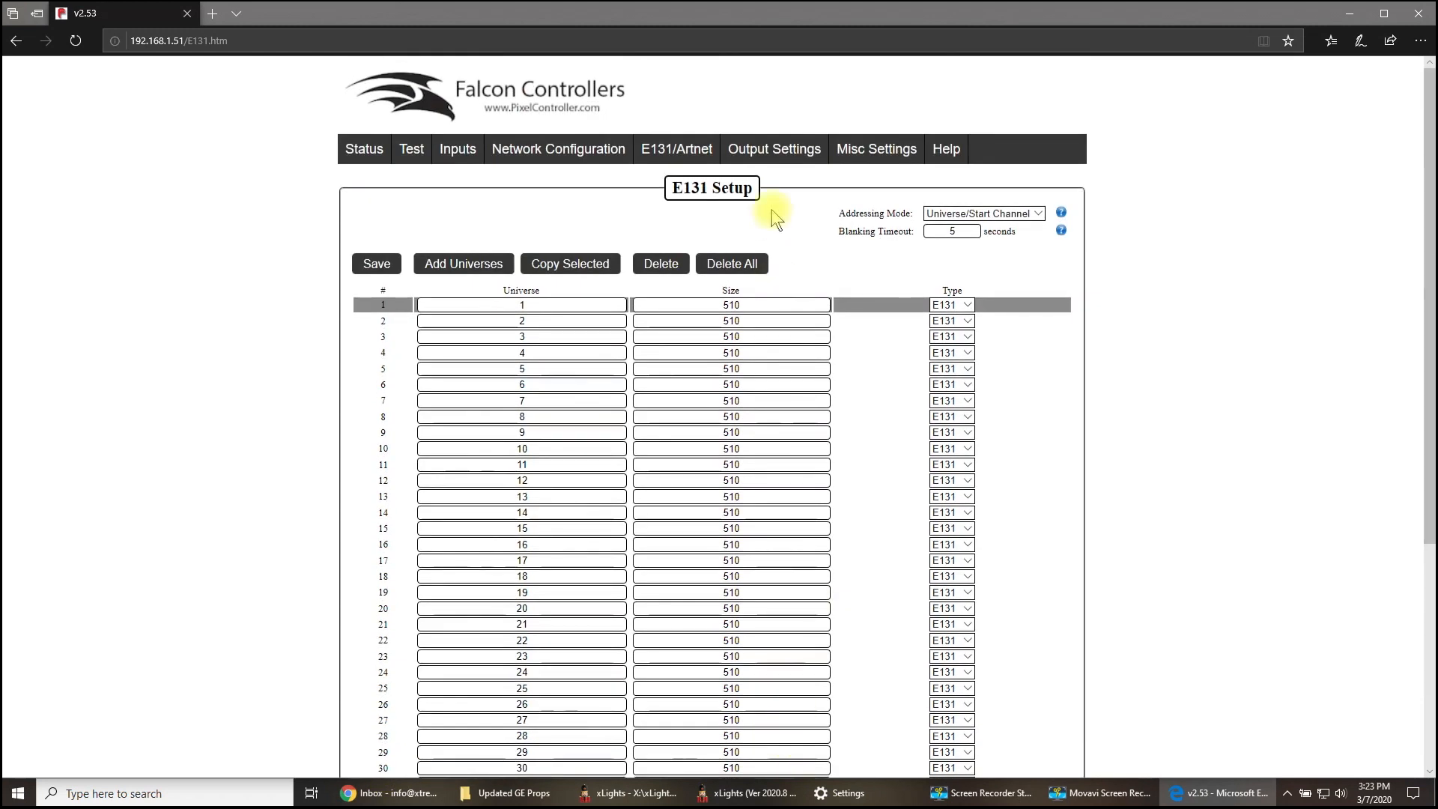
- Check the controller's string port configuration for all ports, and close the browser to return to xLights
mouse_move(775, 149)
left_click(764, 185)
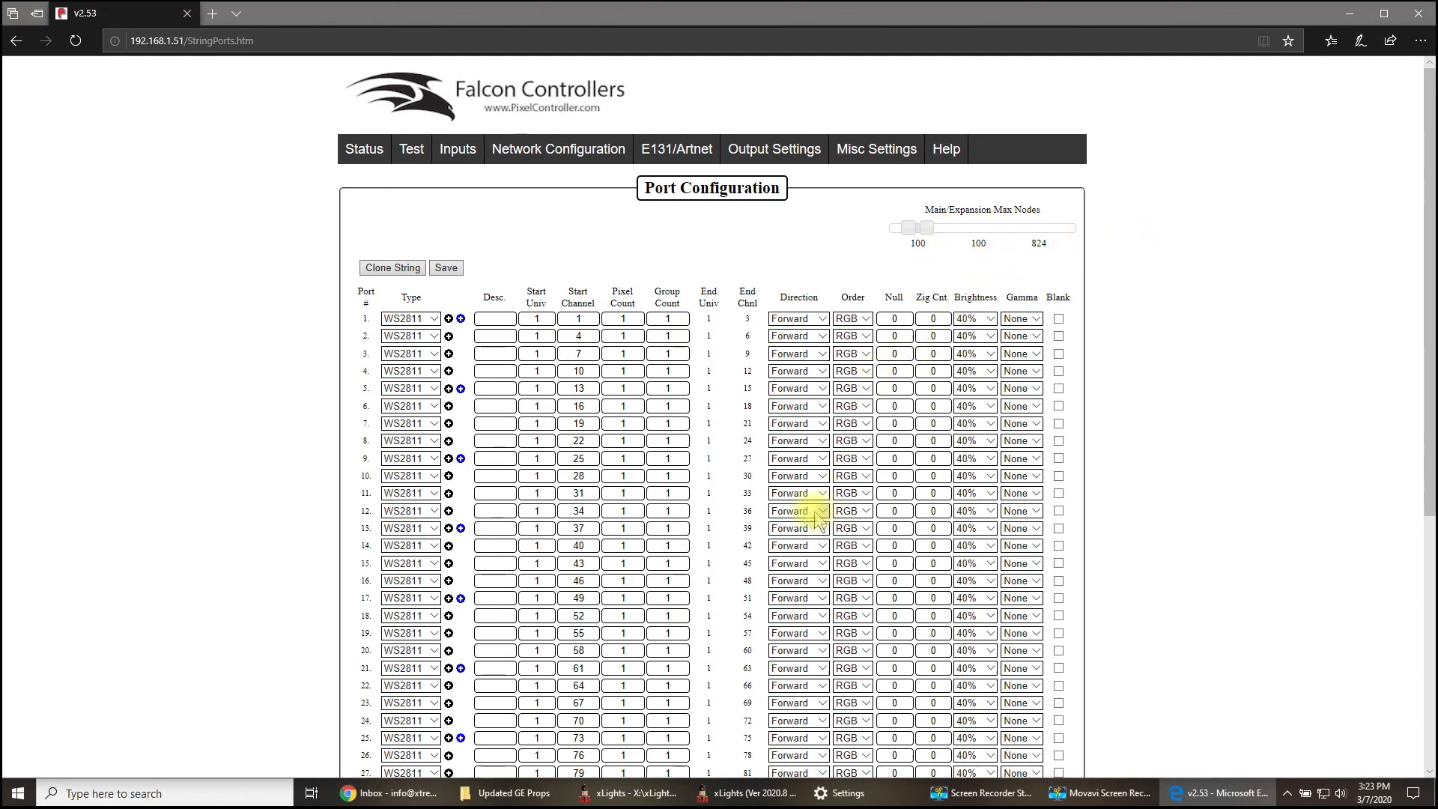
scroll(757, 508, "down", 5)
scroll(756, 509, "up", 5)
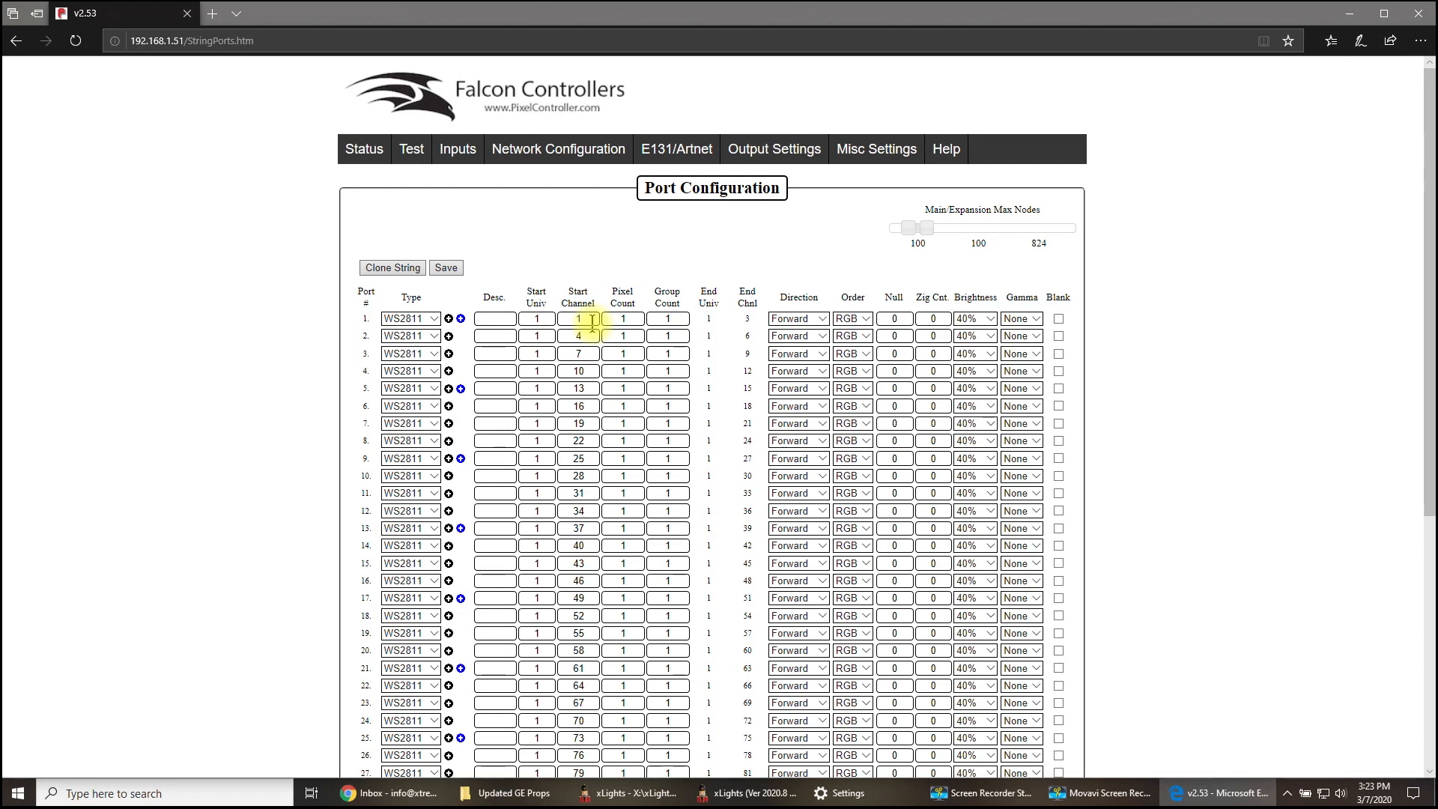
left_click(1418, 24)
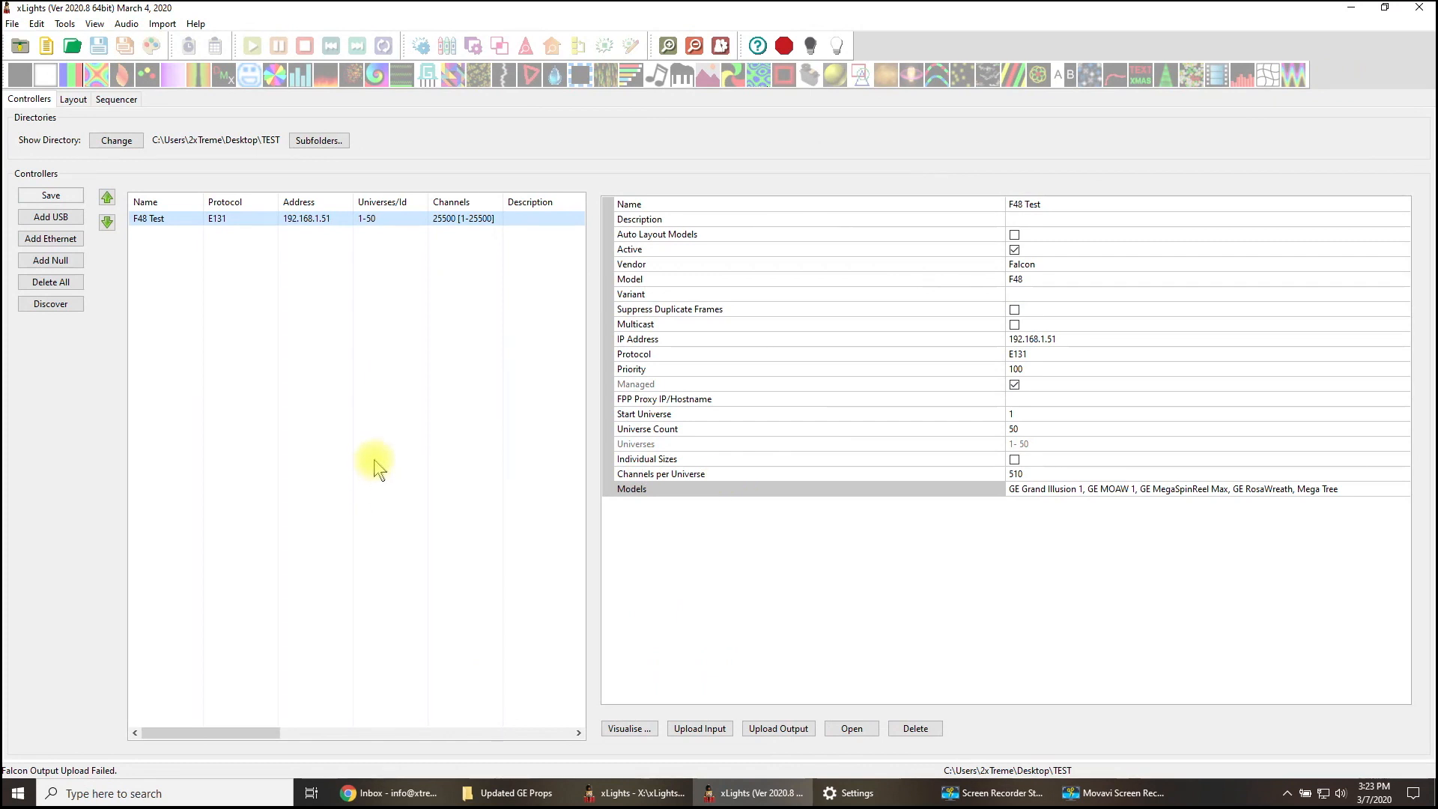
- Return to the model layout and review the string and node settings of the Mega Tree
left_click(75, 99)
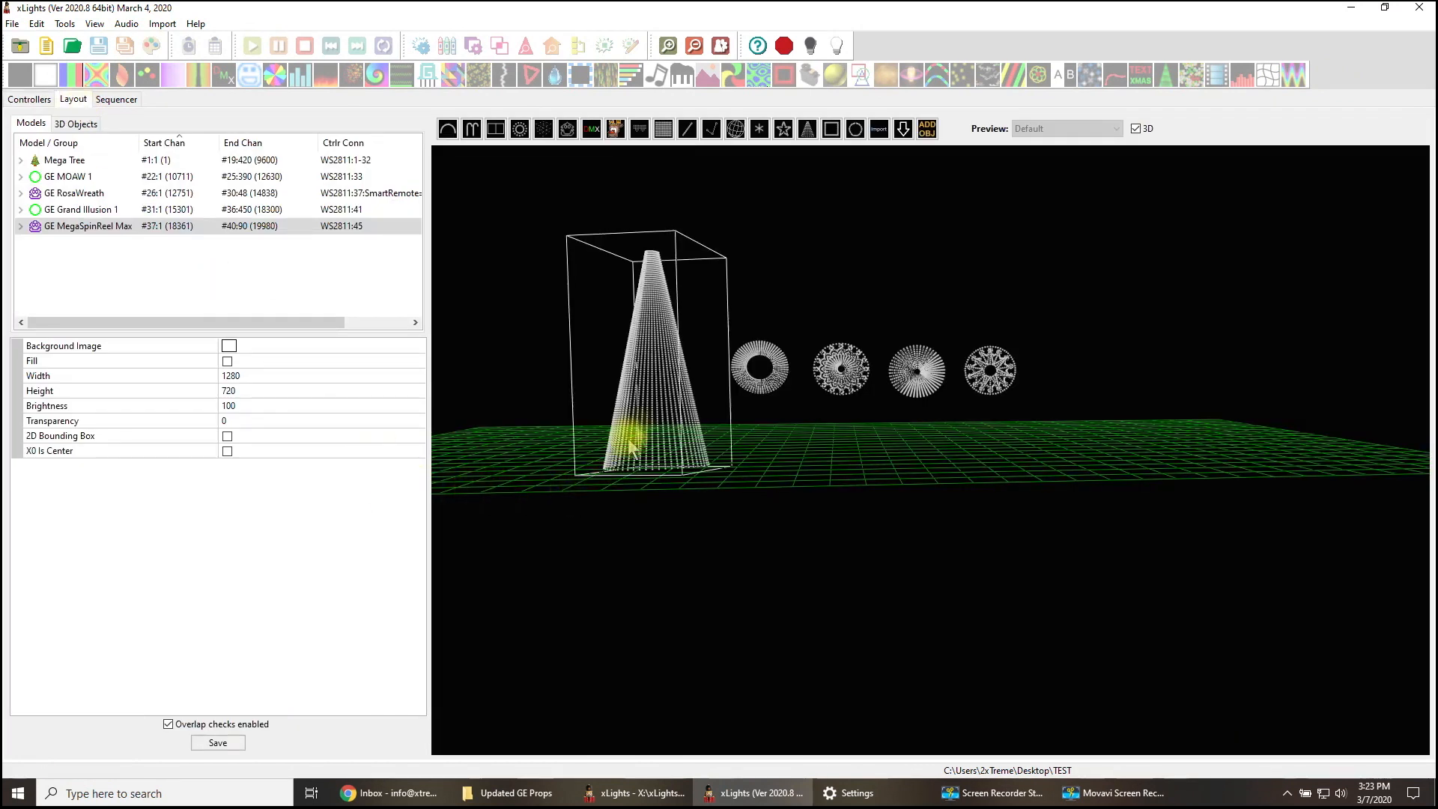
left_click(640, 430)
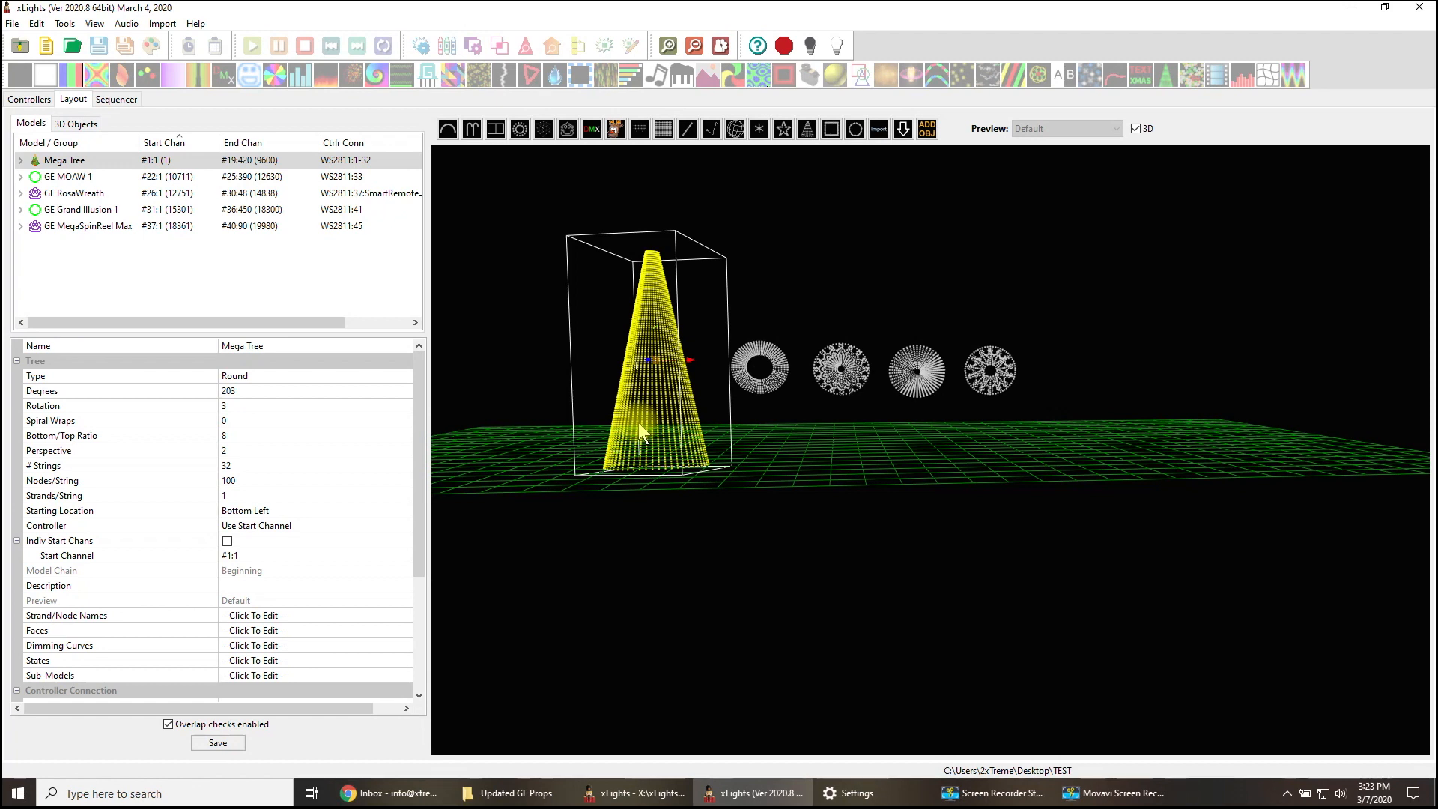
left_click(793, 458)
- Set GE MOAW 1 to 2 strings with 320 nodes per string and save the layout
left_click(766, 388)
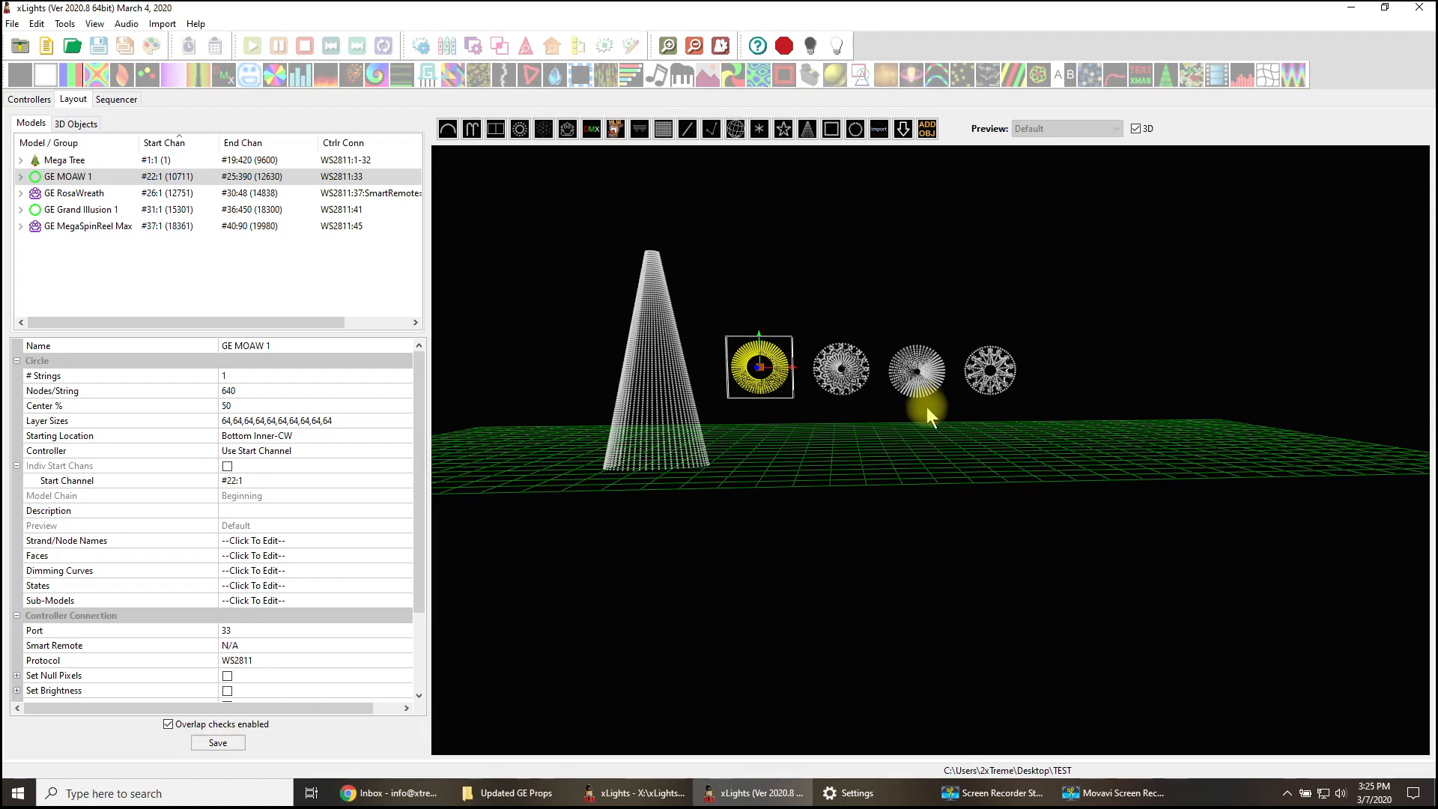
left_click(227, 379)
type("2")
left_click(233, 393)
type("320")
left_click(310, 376)
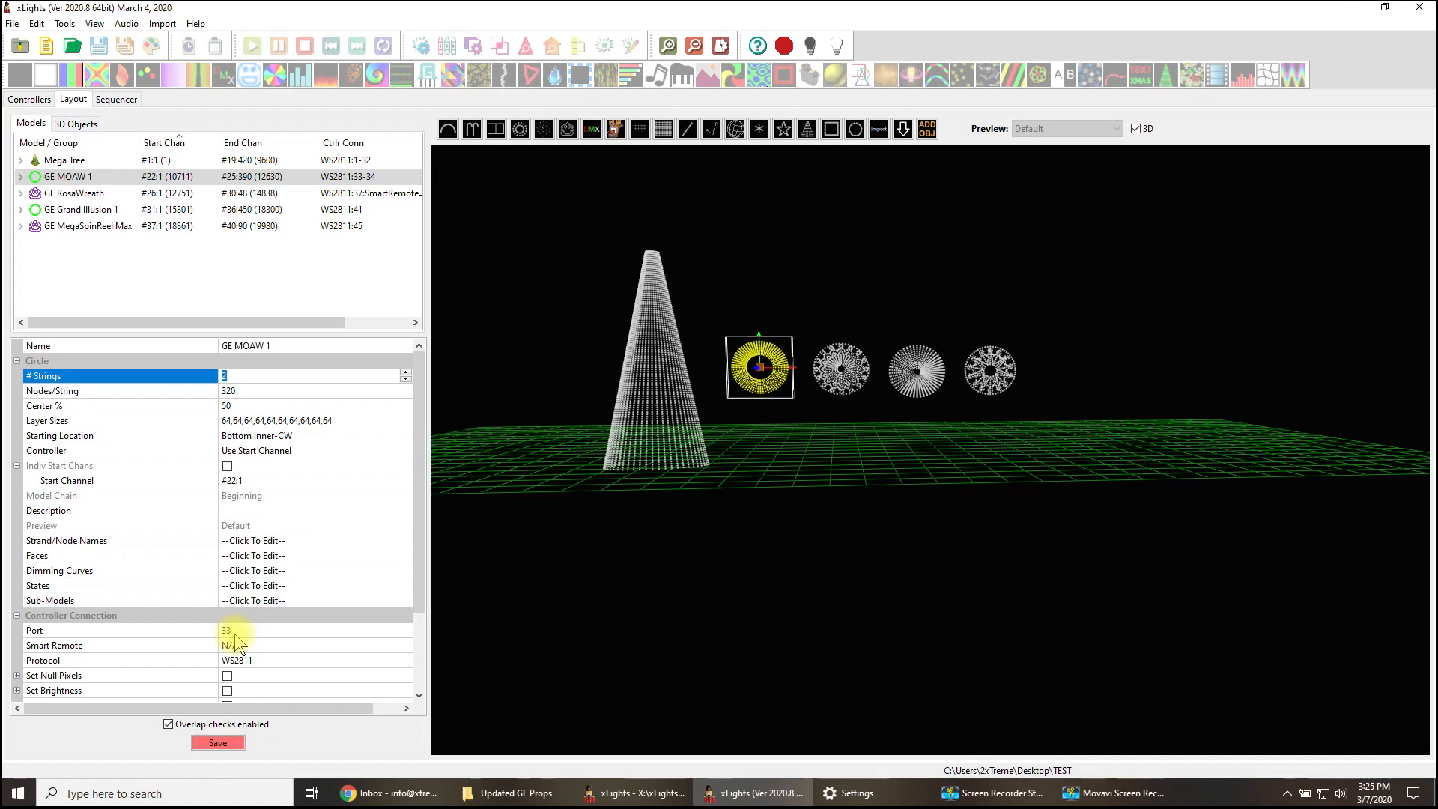
left_click(231, 743)
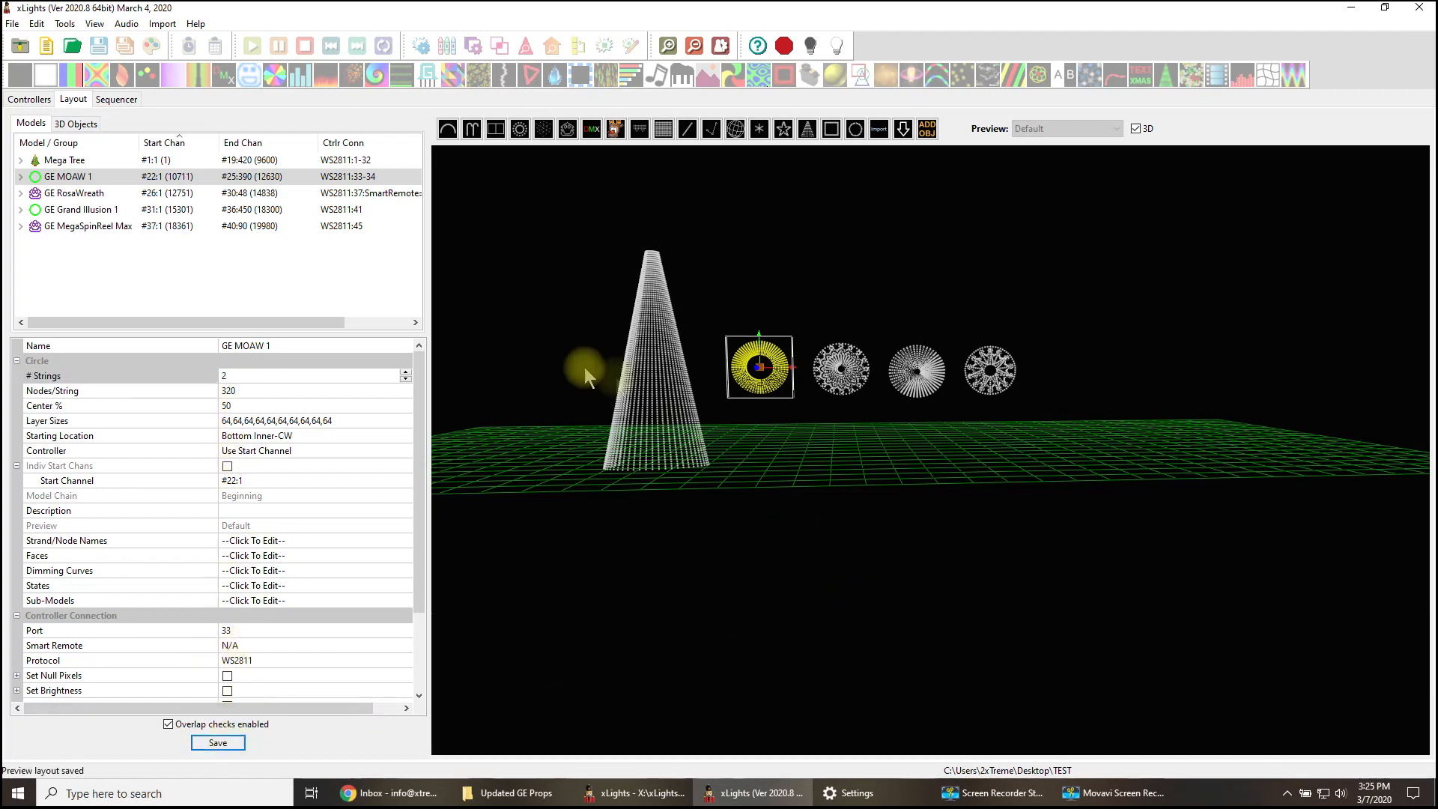
- Set GE RosaWreath to 3 strings and expand its individual start nodes
left_click(853, 377)
left_click(855, 382)
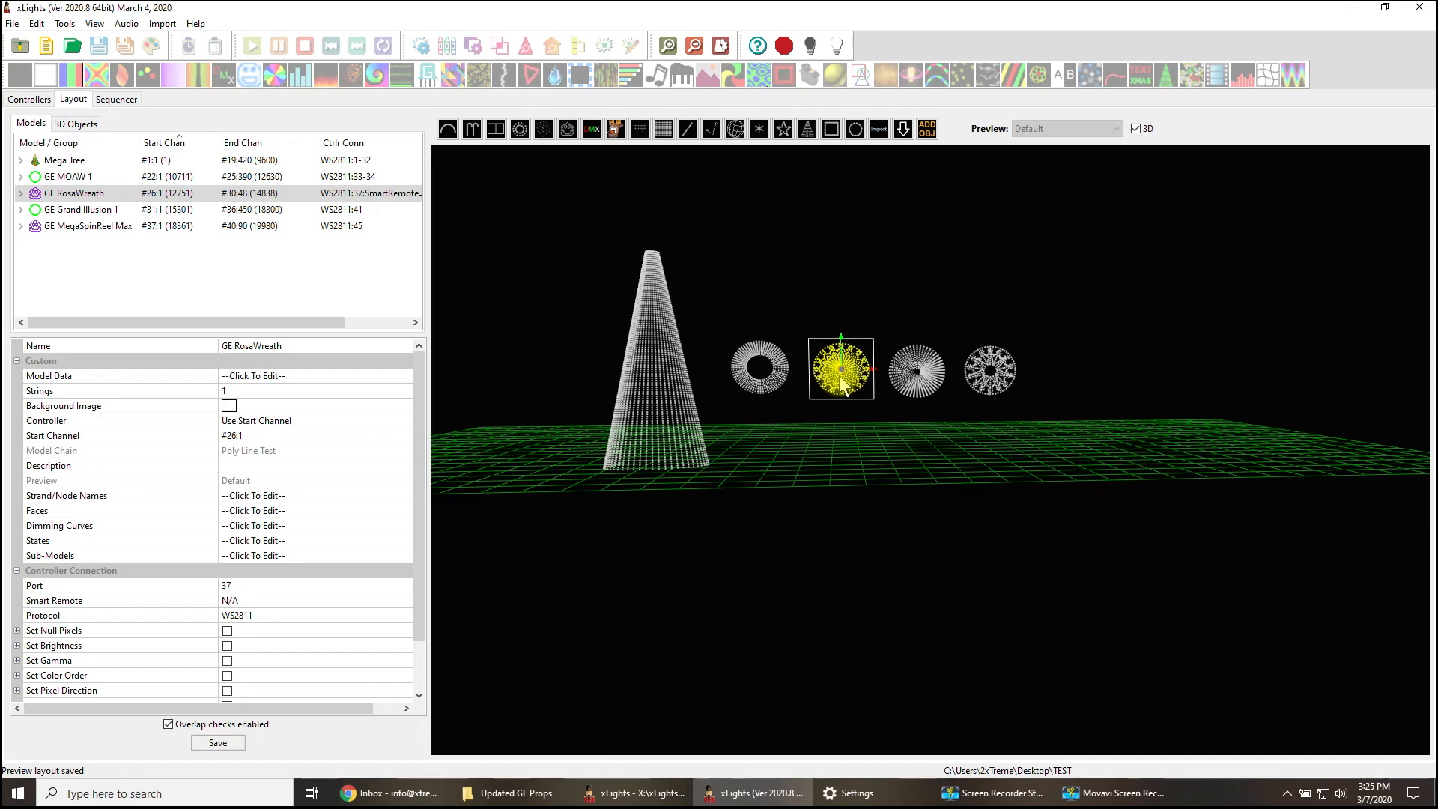
left_click(226, 391)
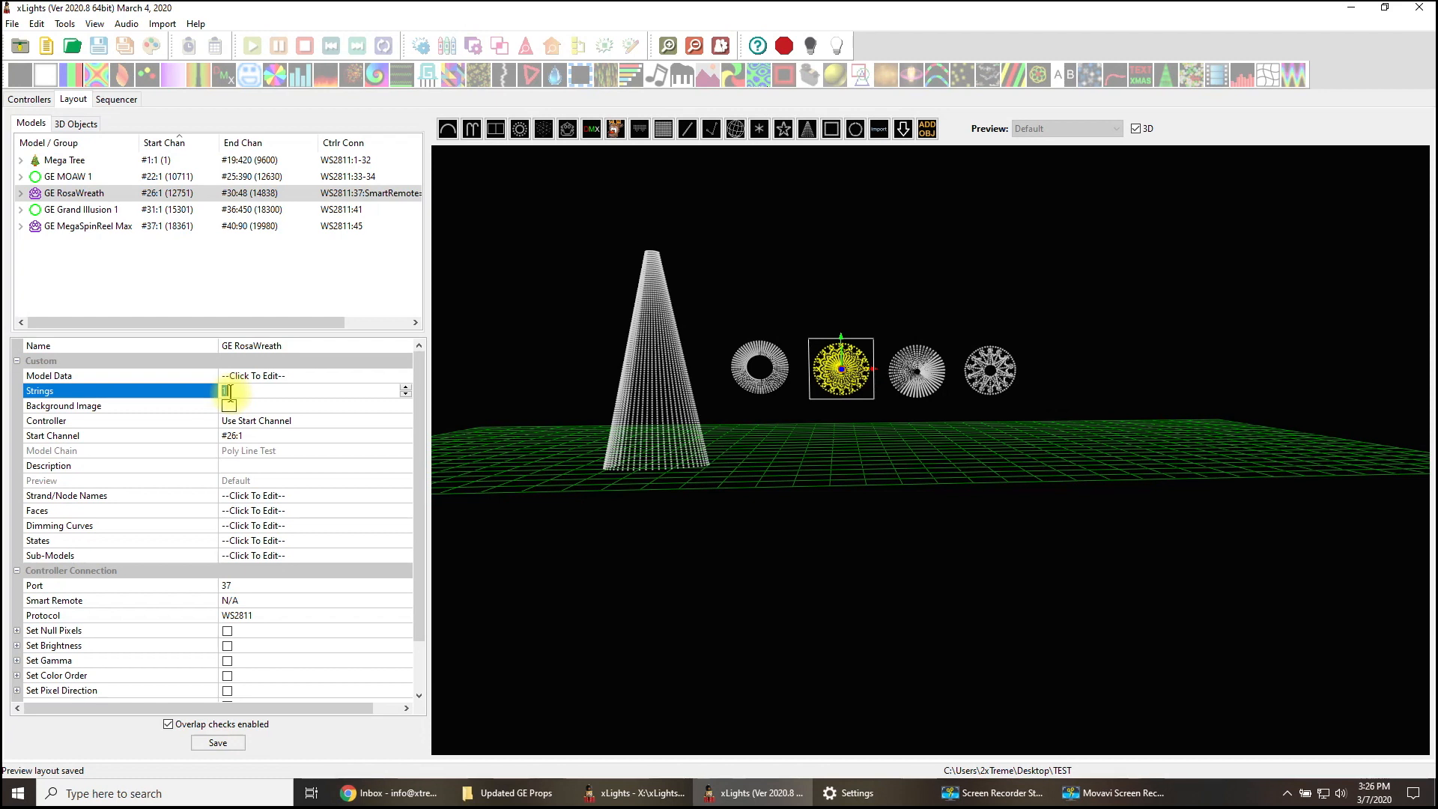
type("3")
left_click(326, 424)
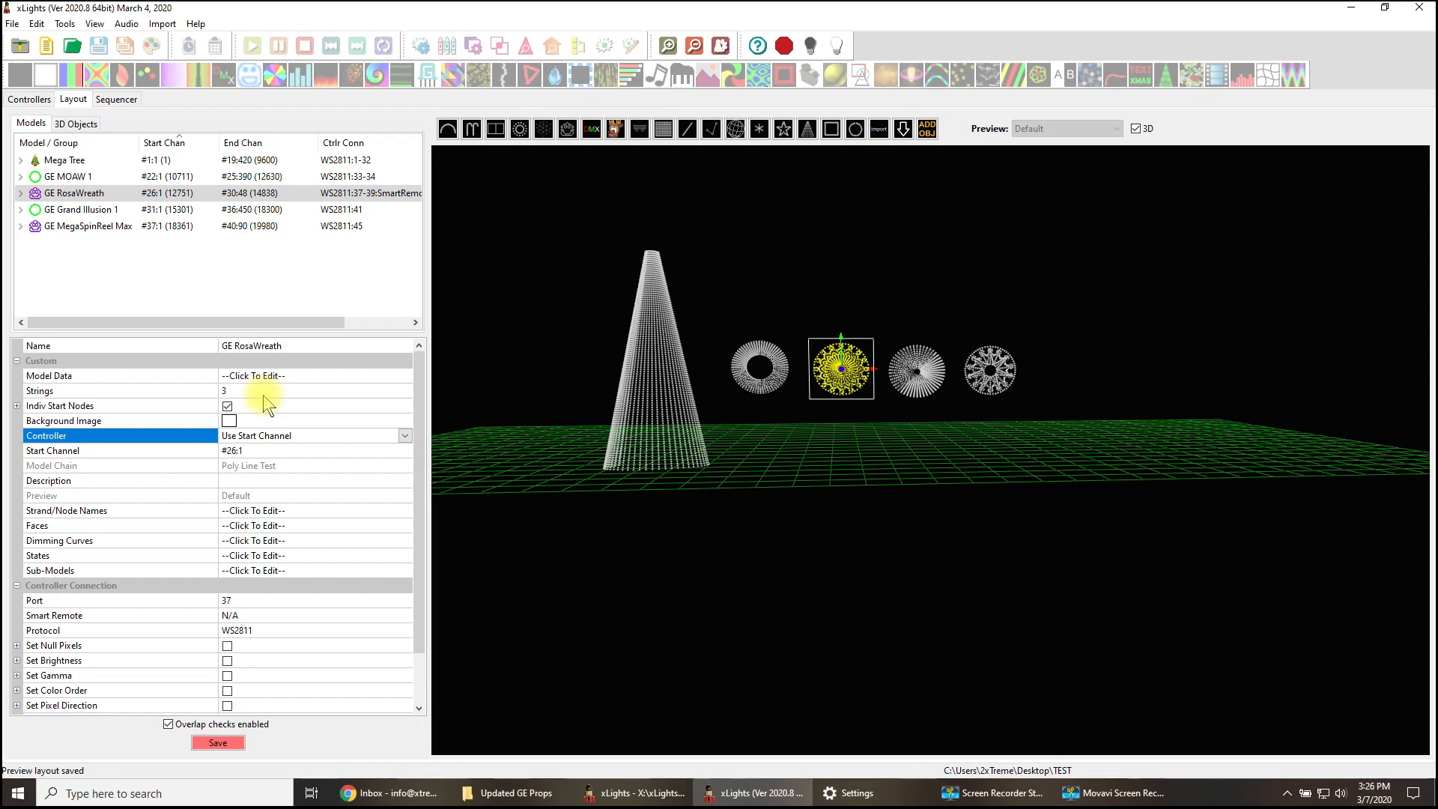
left_click(16, 406)
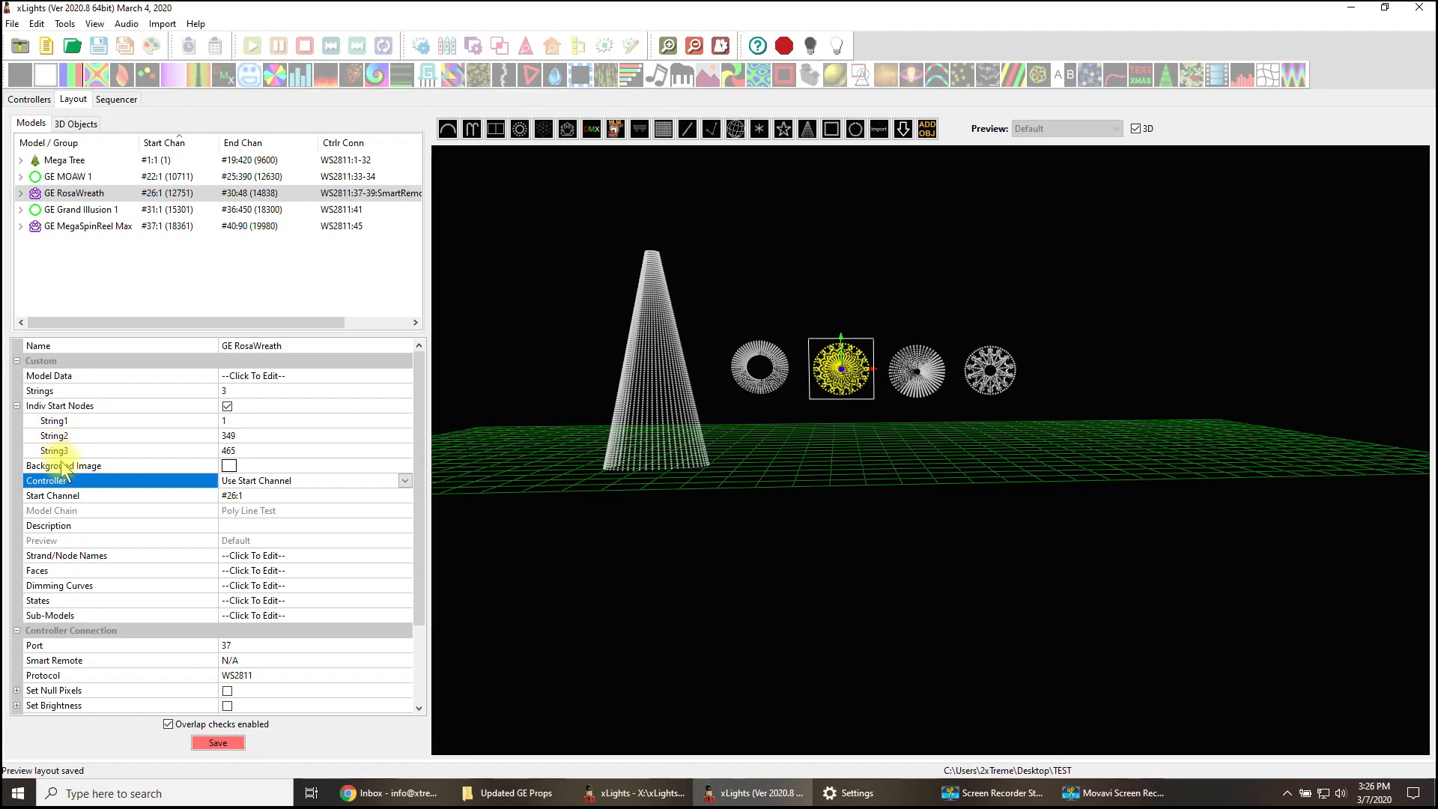
- Check the start nodes of all three GE RosaWreath strings and save the layout
left_click(240, 422)
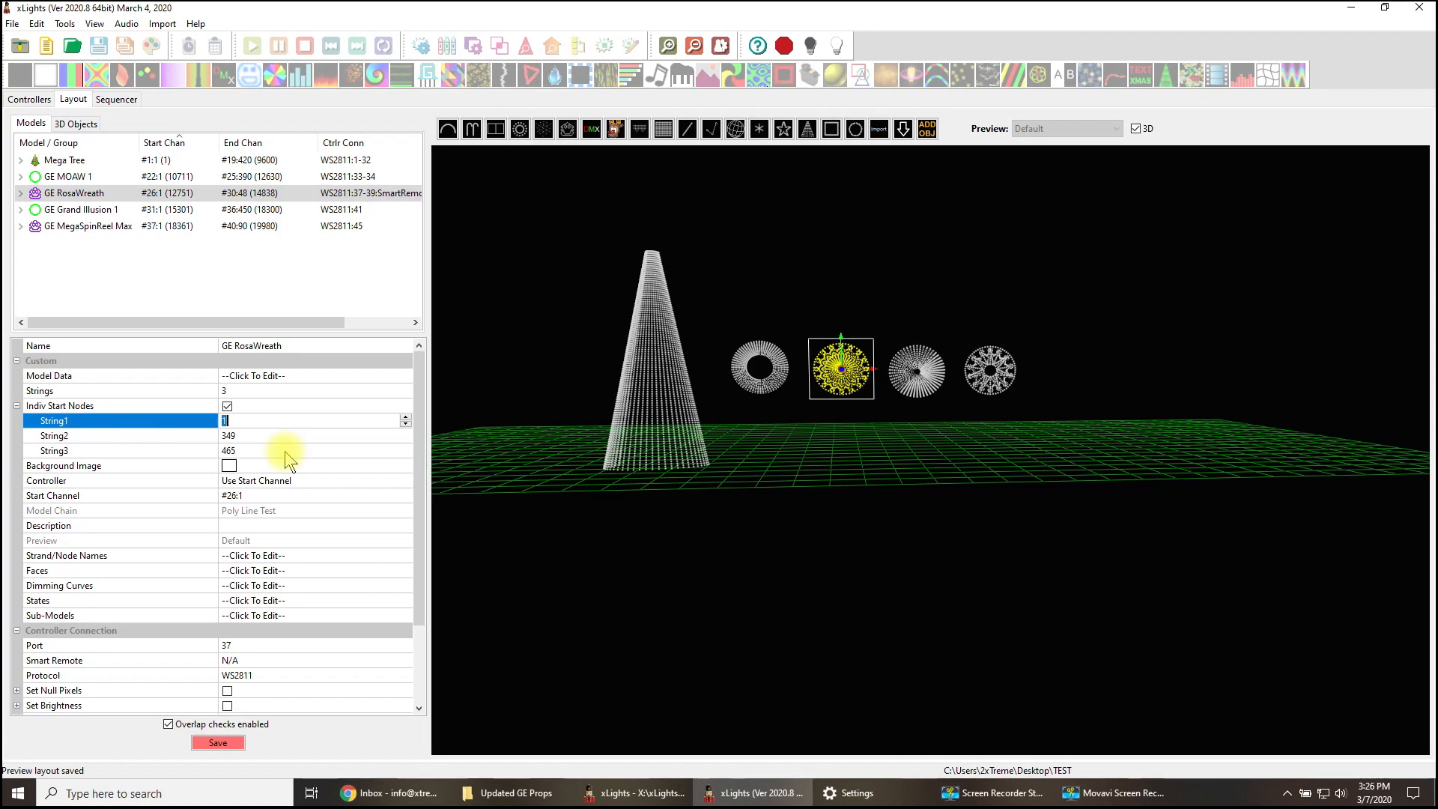
left_click(232, 436)
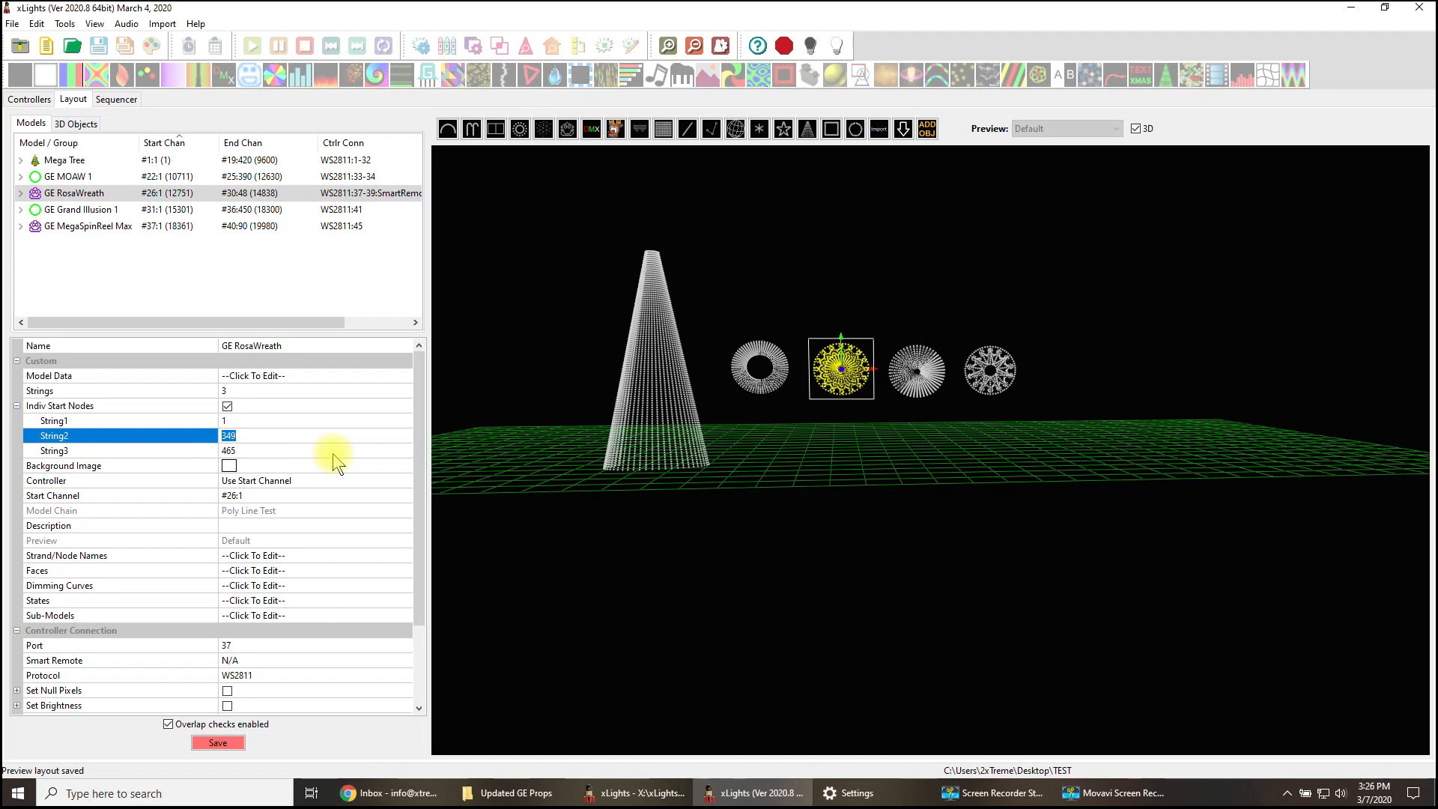
left_click(276, 424)
left_click(269, 433)
left_click(251, 447)
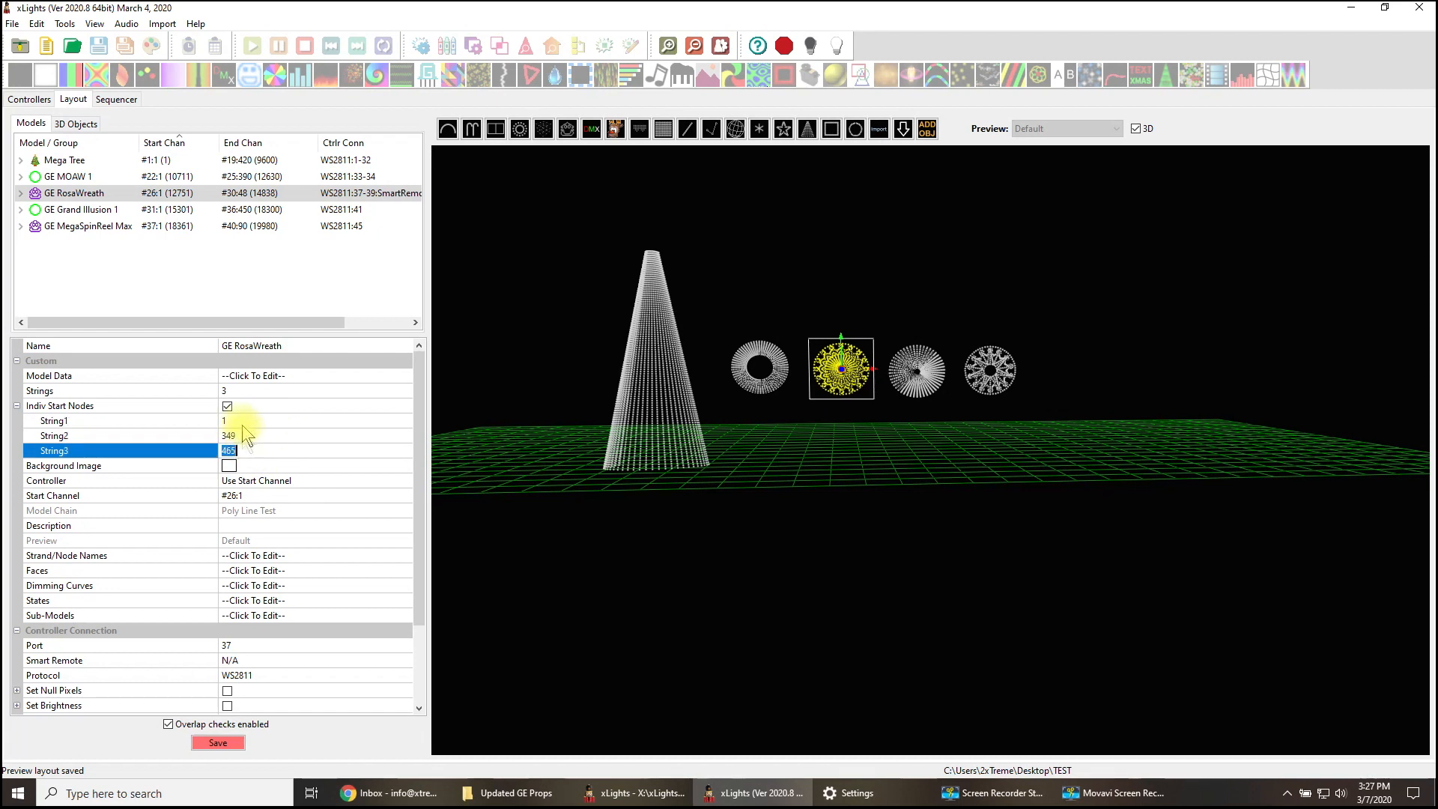
left_click(263, 438)
left_click(263, 424)
left_click(263, 439)
left_click(263, 453)
left_click(221, 741)
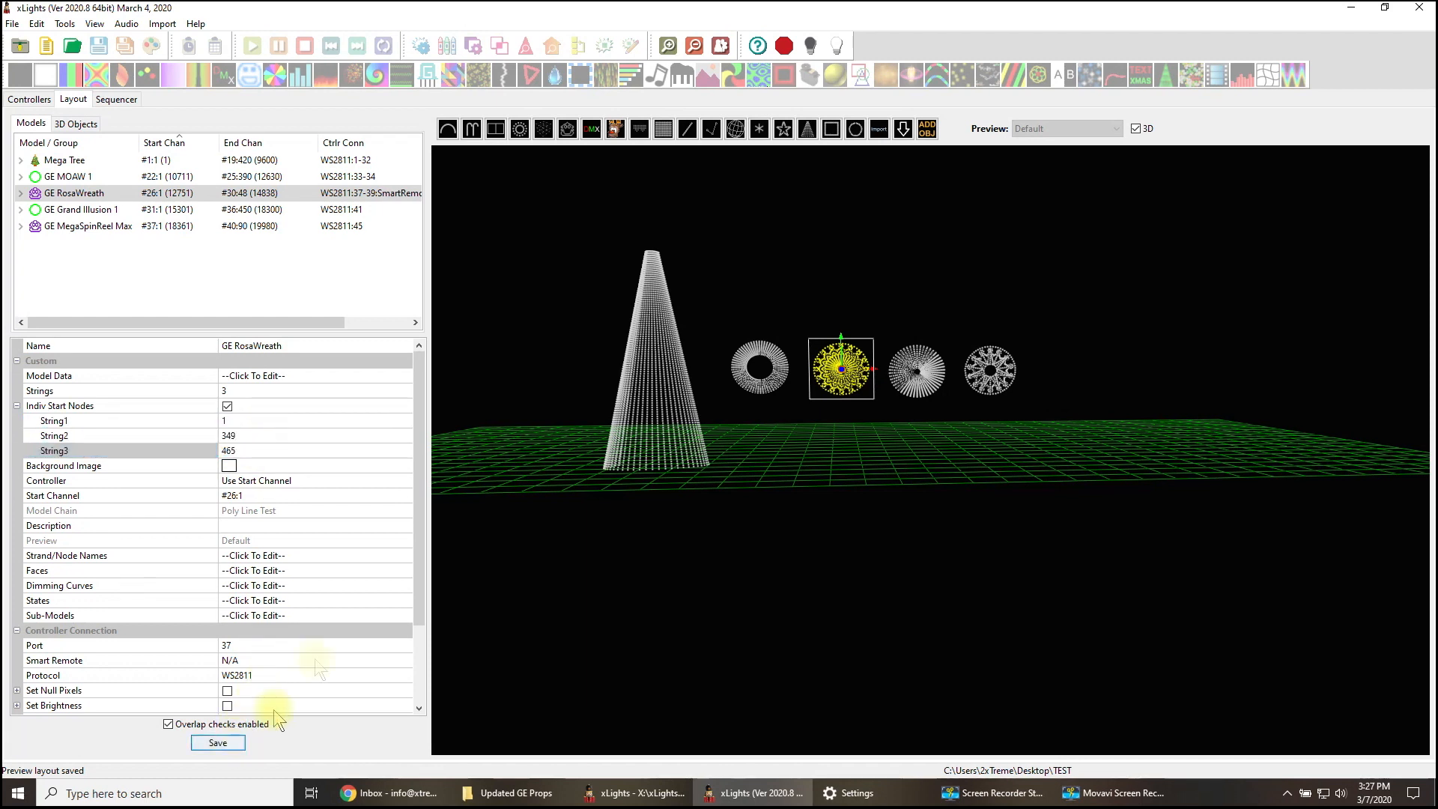
- Set GE Grand Illusion 1 to 4 strings with 250 nodes per string
left_click(925, 387)
left_click(925, 383)
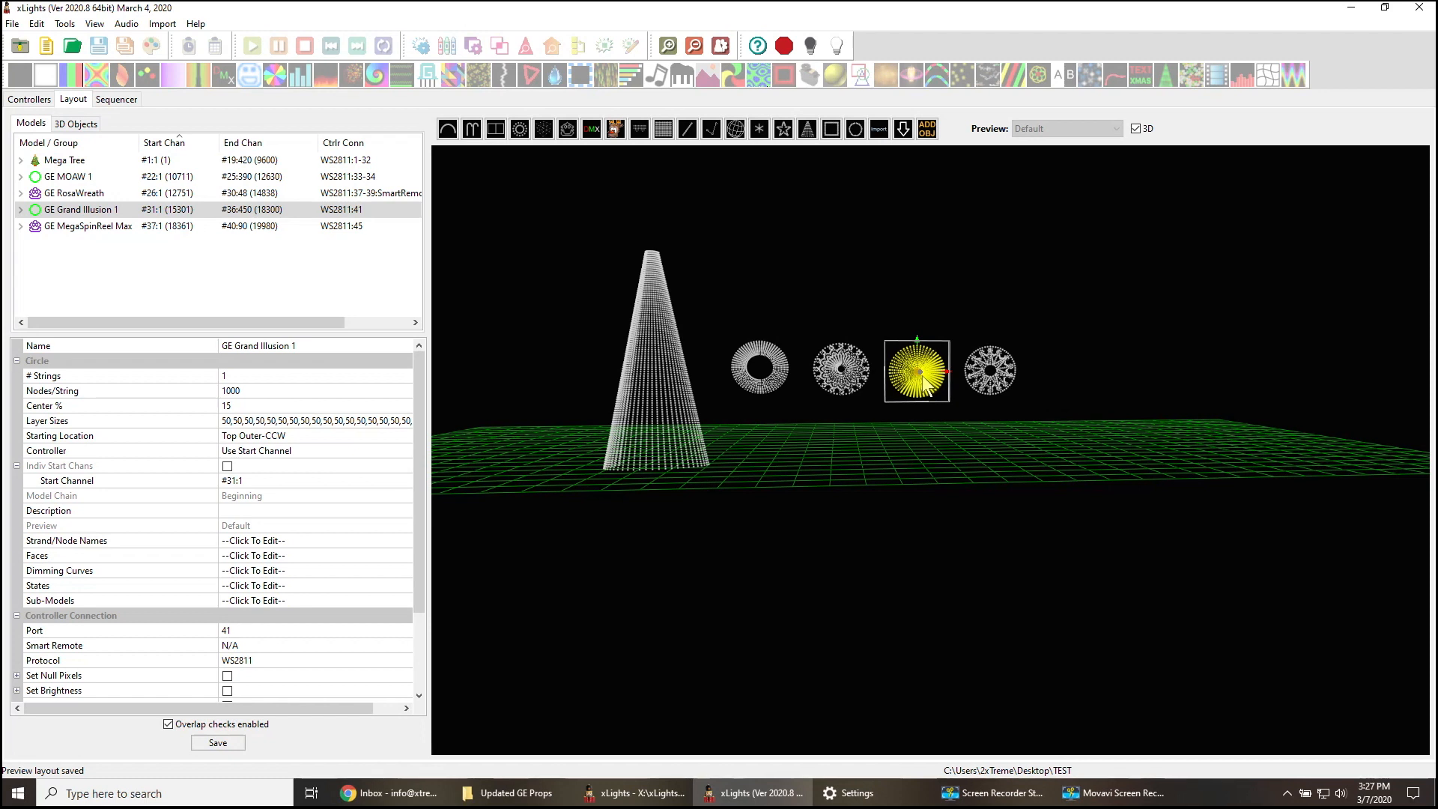
left_click_drag(433, 428, 475, 427)
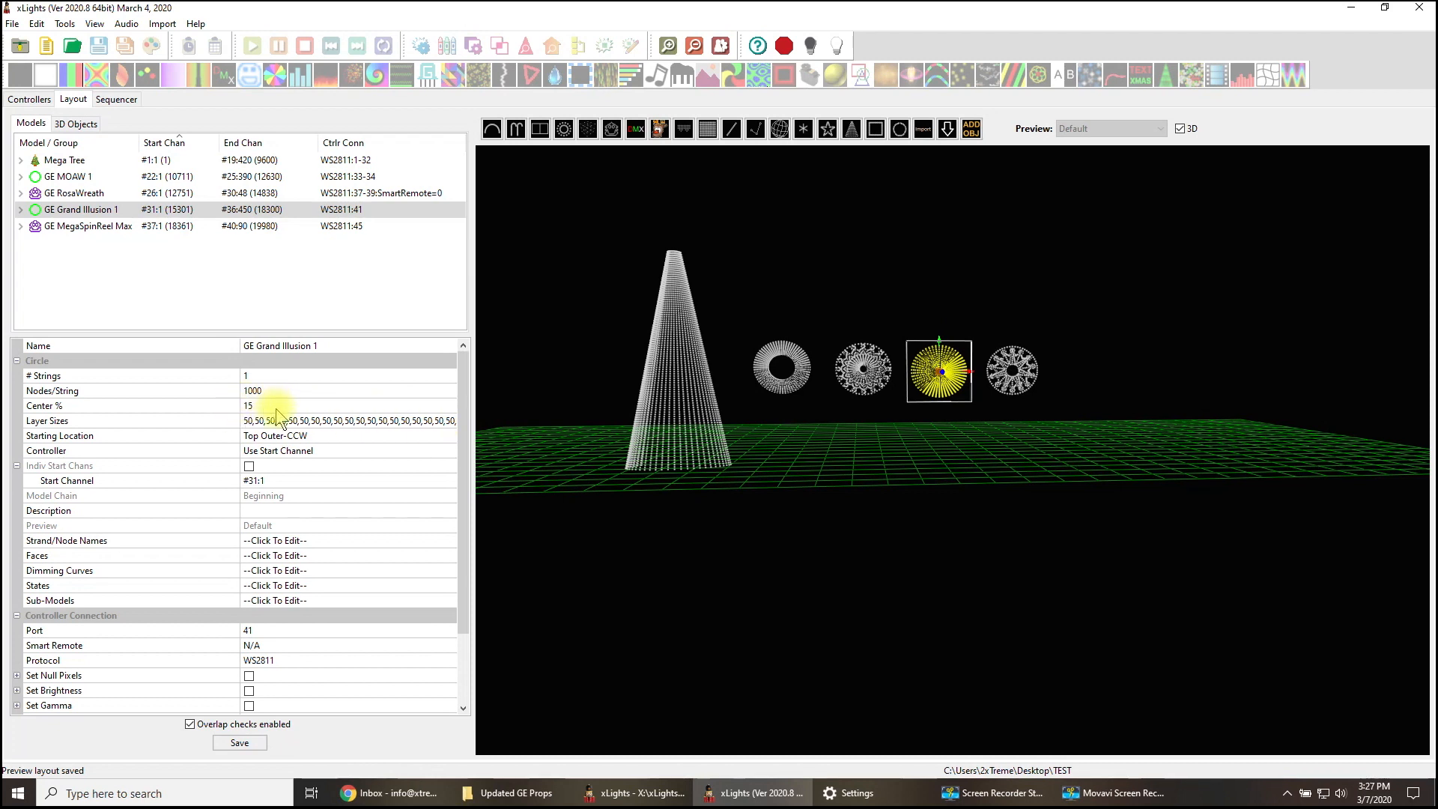
left_click(247, 375)
type("4")
left_click(279, 390)
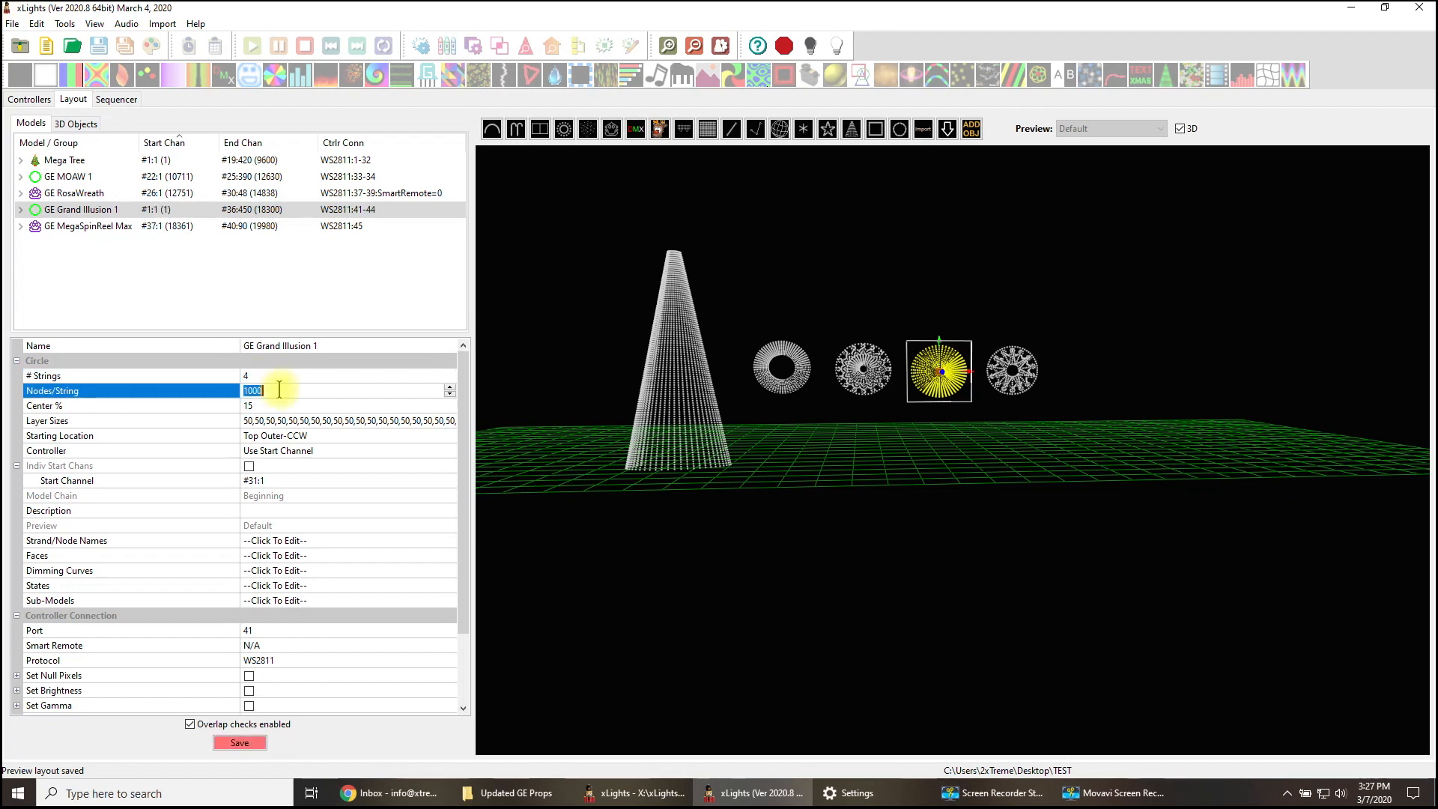
type("250")
left_click(258, 405)
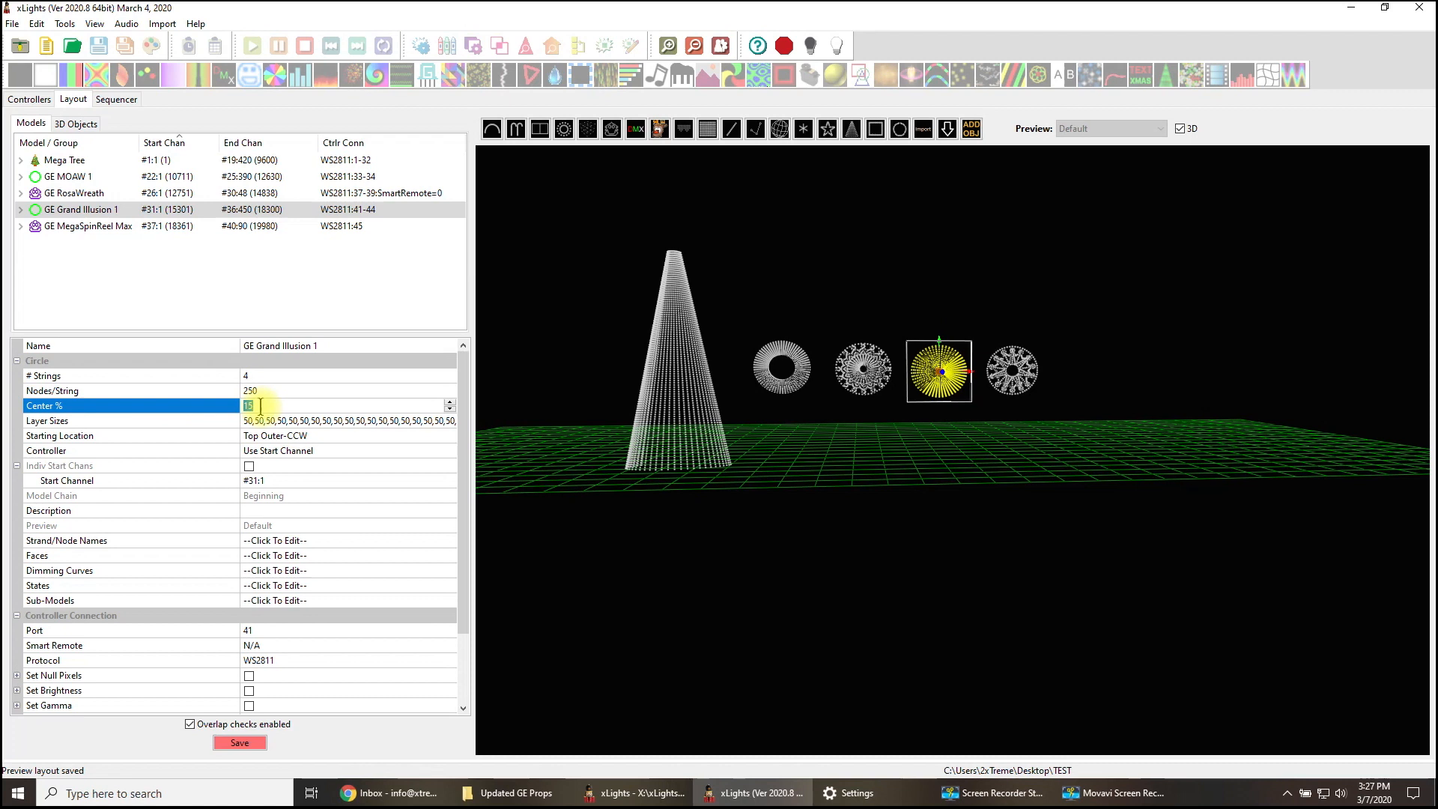
- Check the individual start channel settings of GE Grand Illusion 1 and save the layout
left_click(250, 468)
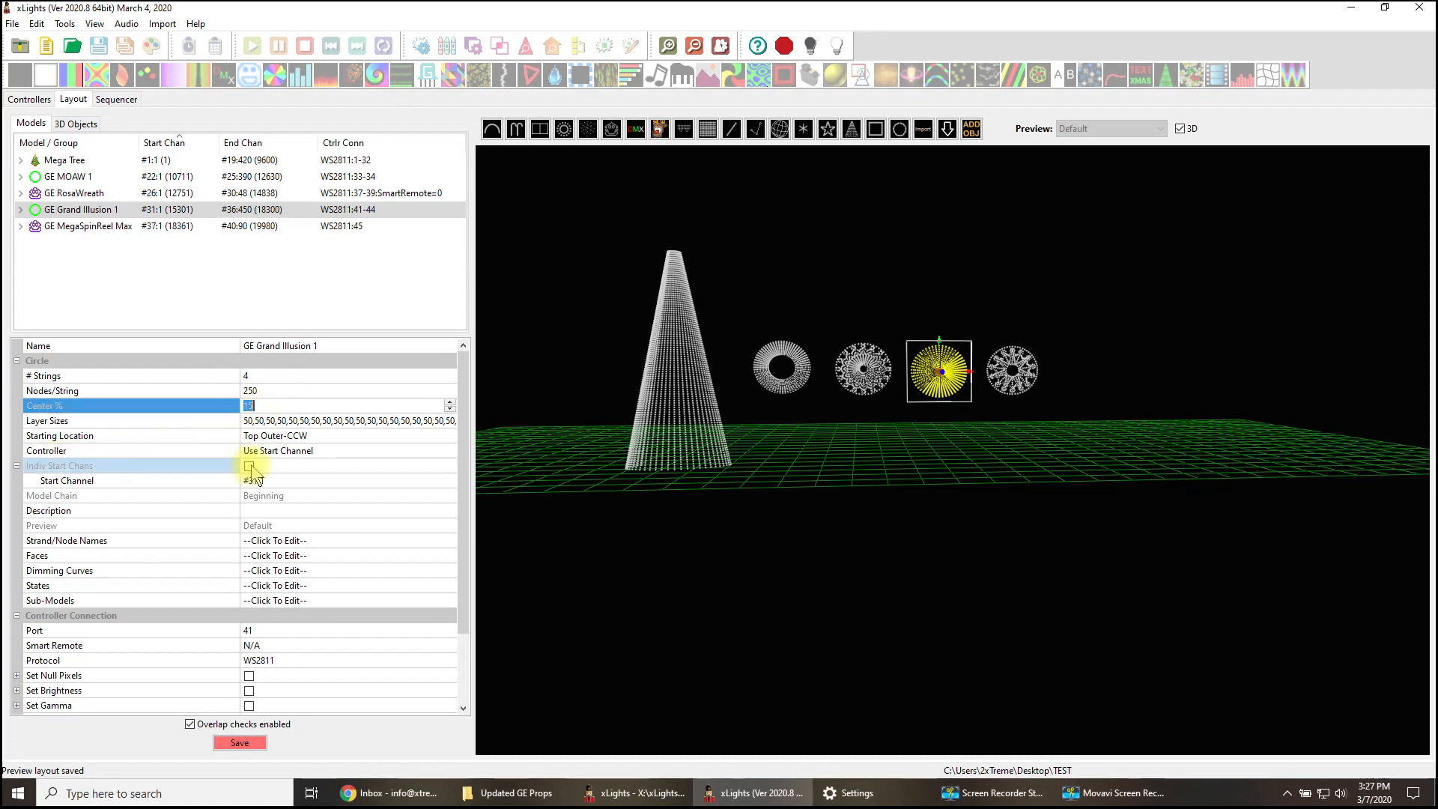
left_click(252, 468)
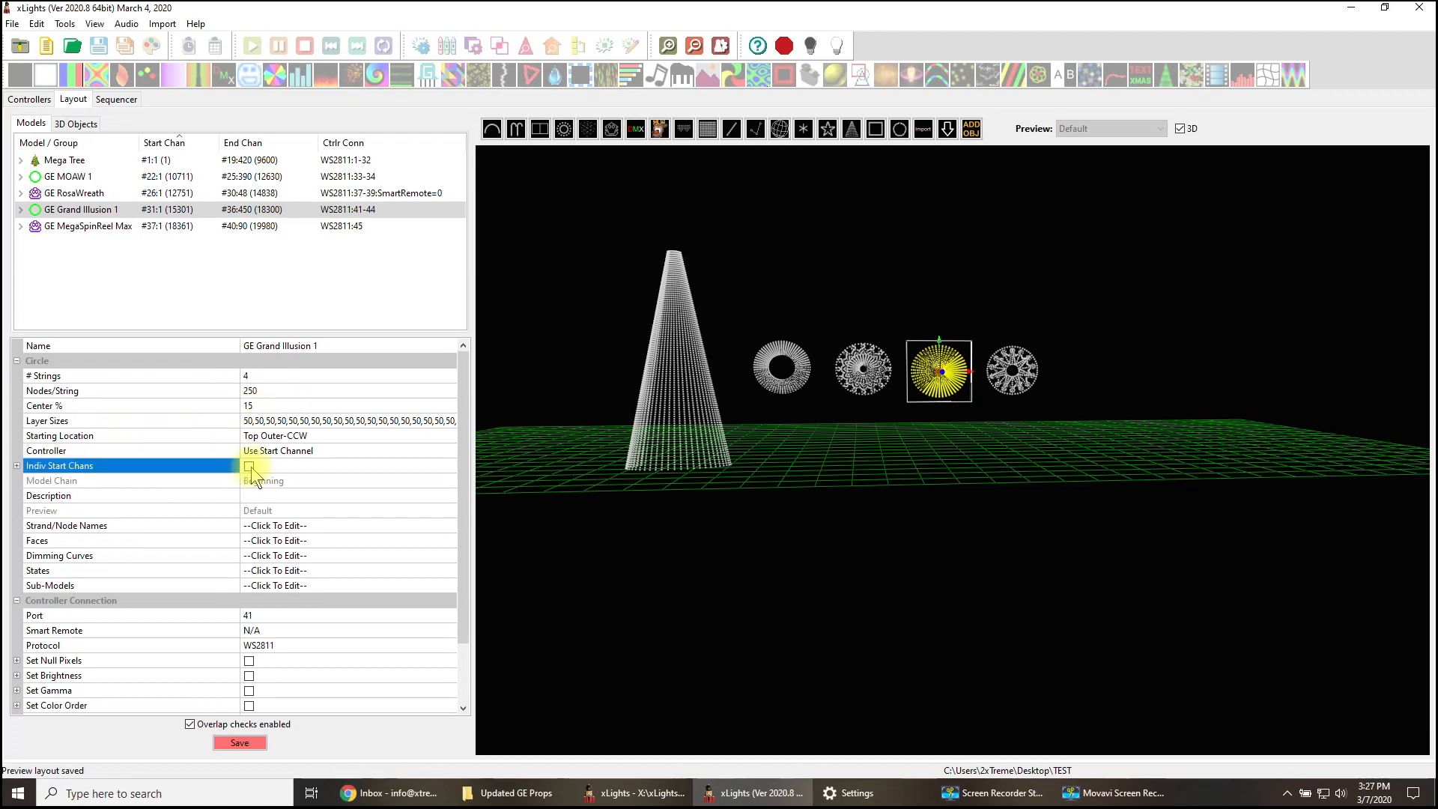
left_click(17, 466)
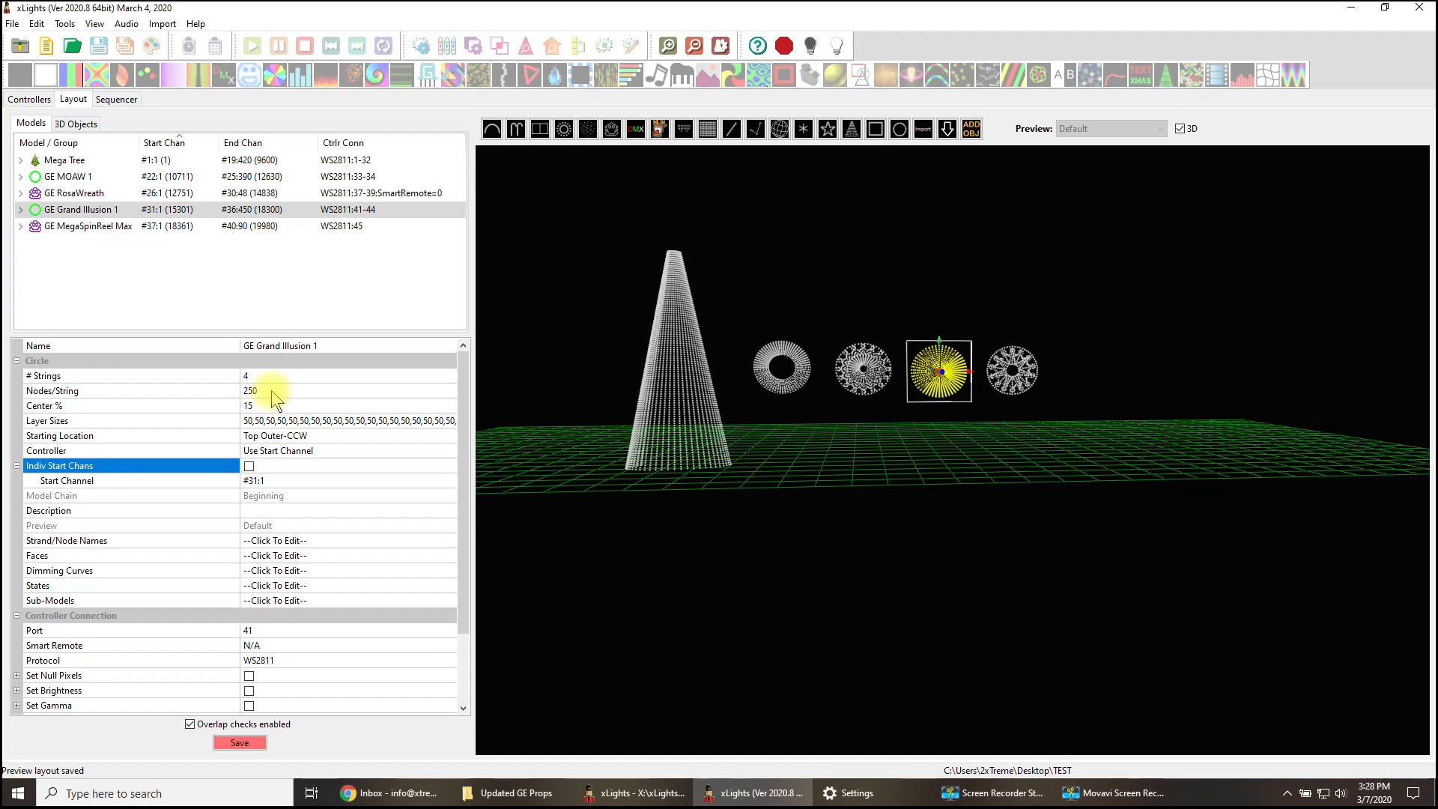
left_click(242, 742)
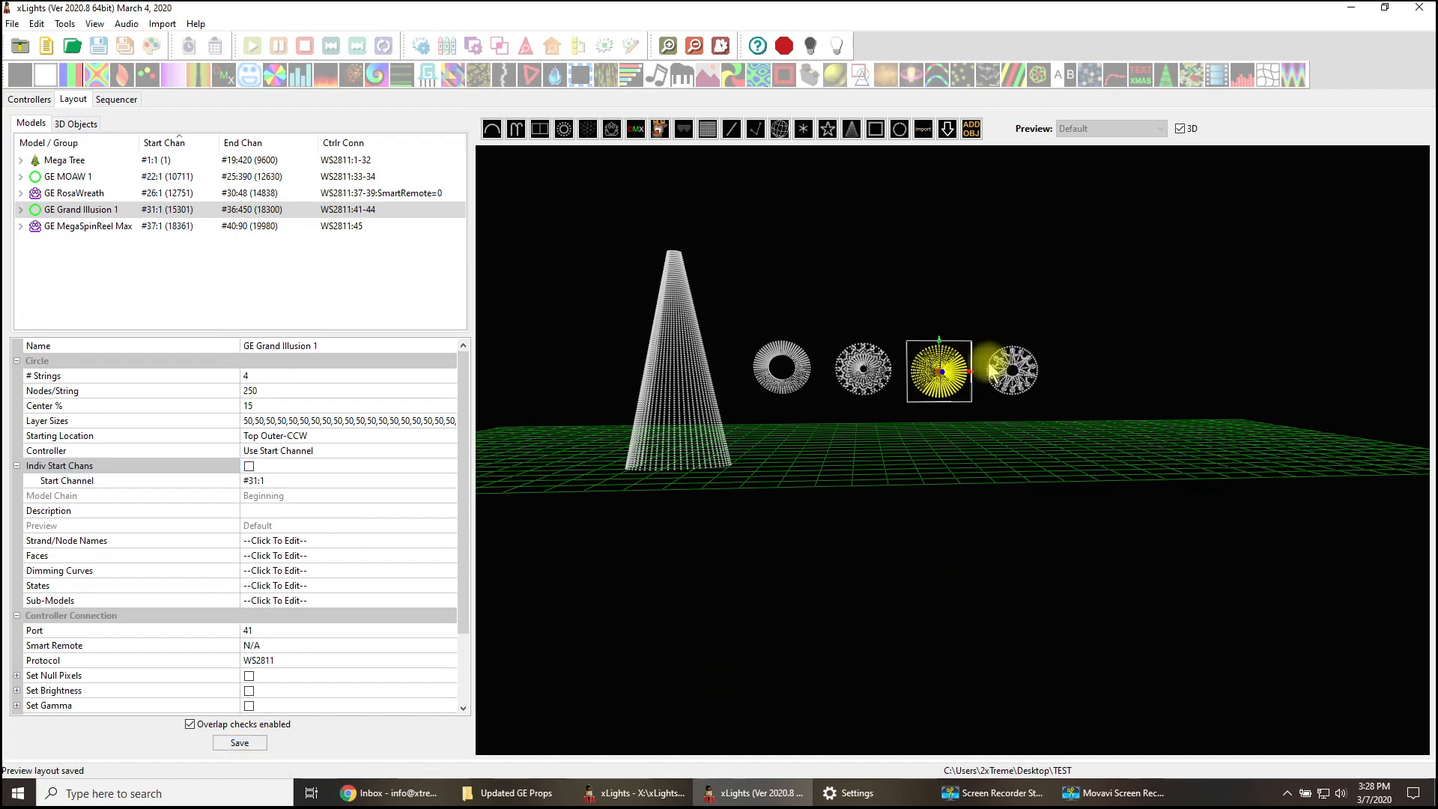
- View the node layout of GE MegaSpinReel Max to check its total nodes, and close it
left_click(1011, 374)
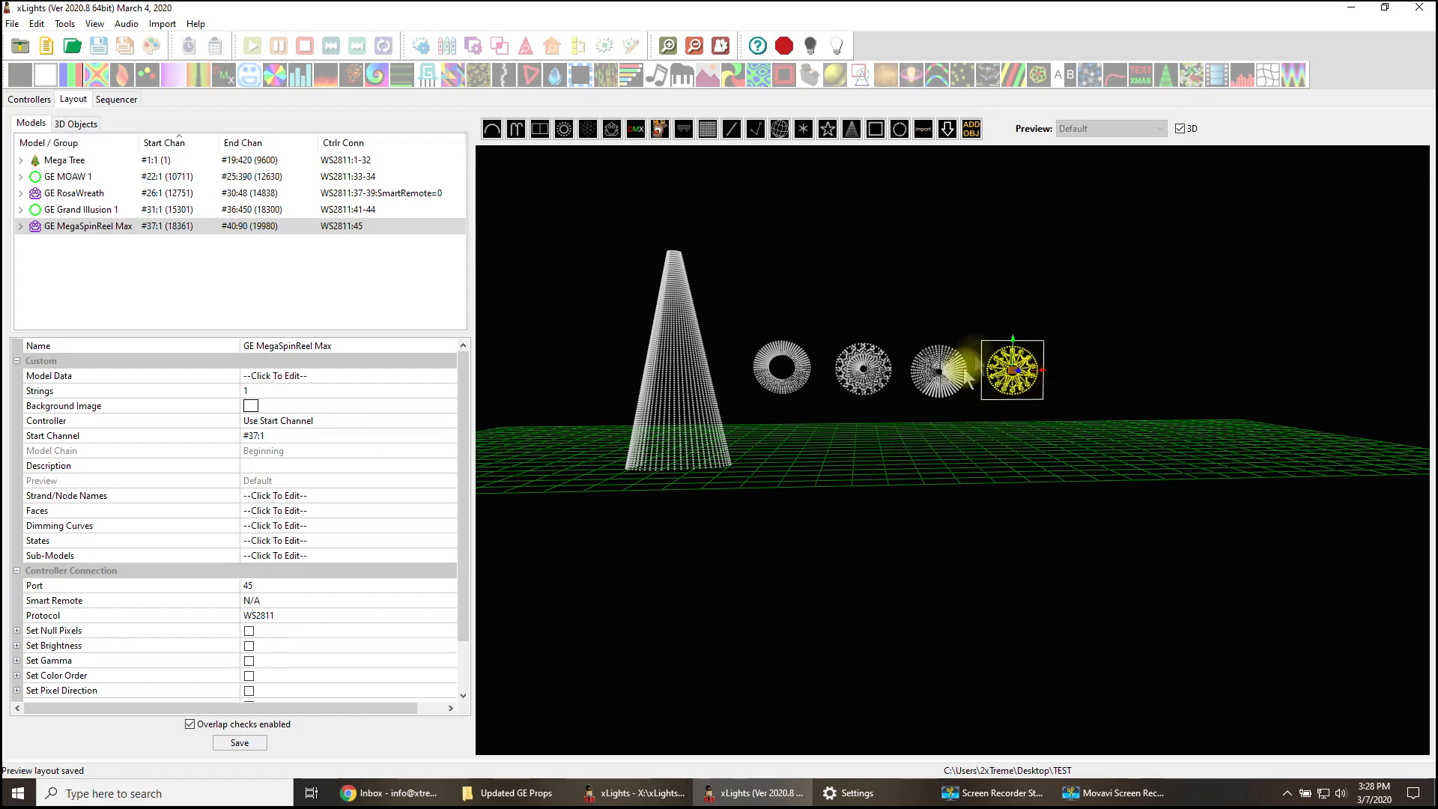
right_click(1009, 380)
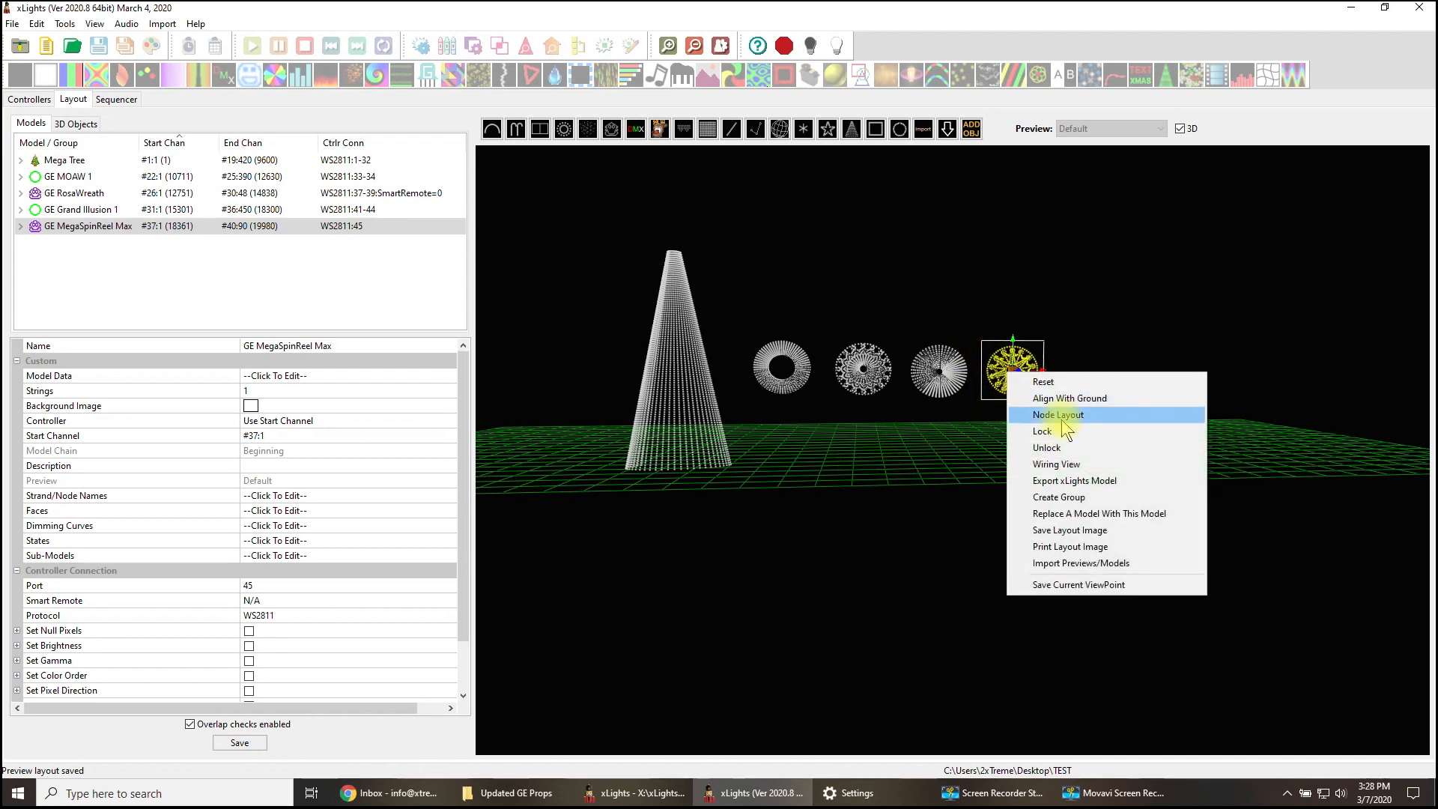
left_click(1062, 419)
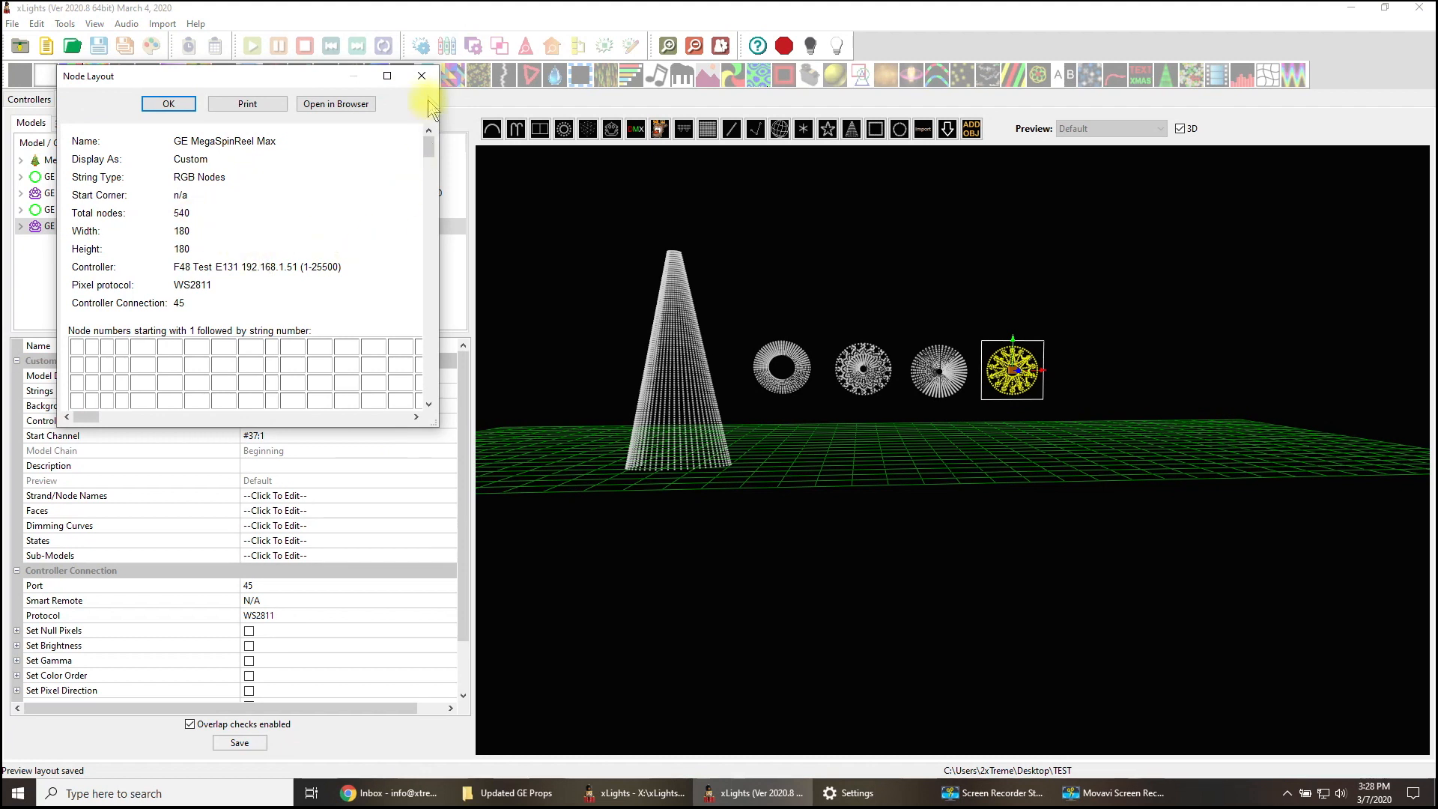
left_click(421, 75)
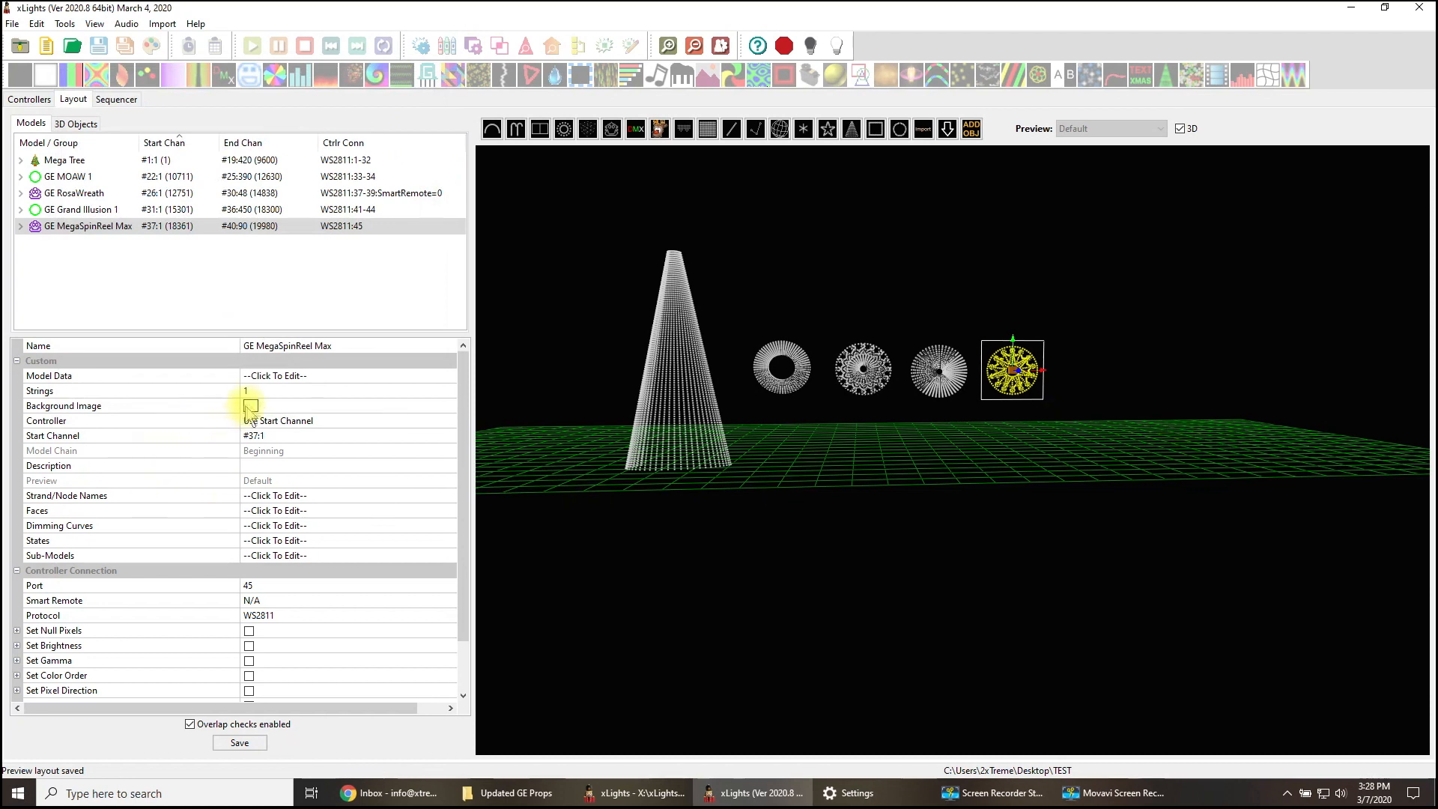
- Set GE MegaSpinReel Max to 3 strings, expand its individual start nodes to check them, and save the layout
left_click(252, 389)
type("3")
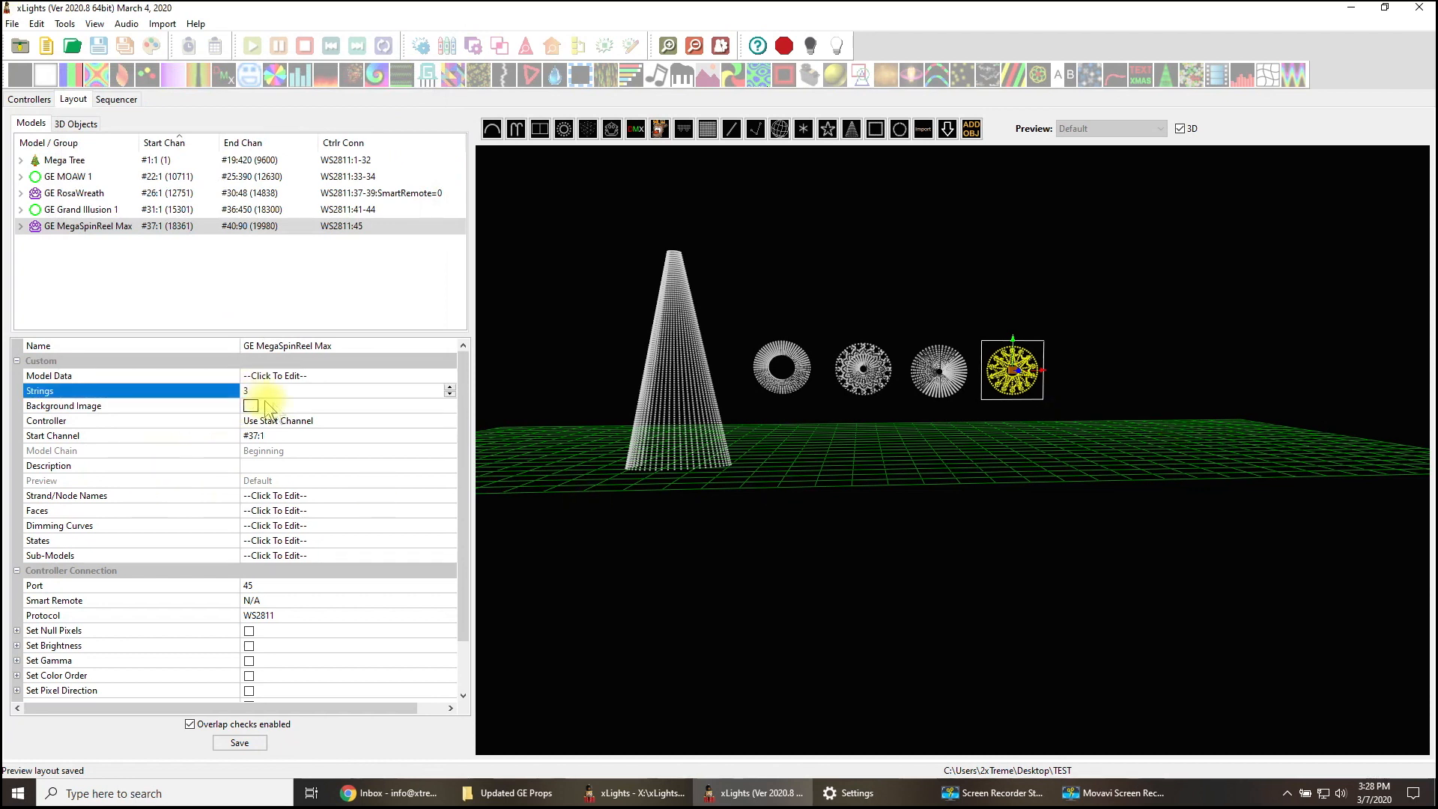
left_click(314, 435)
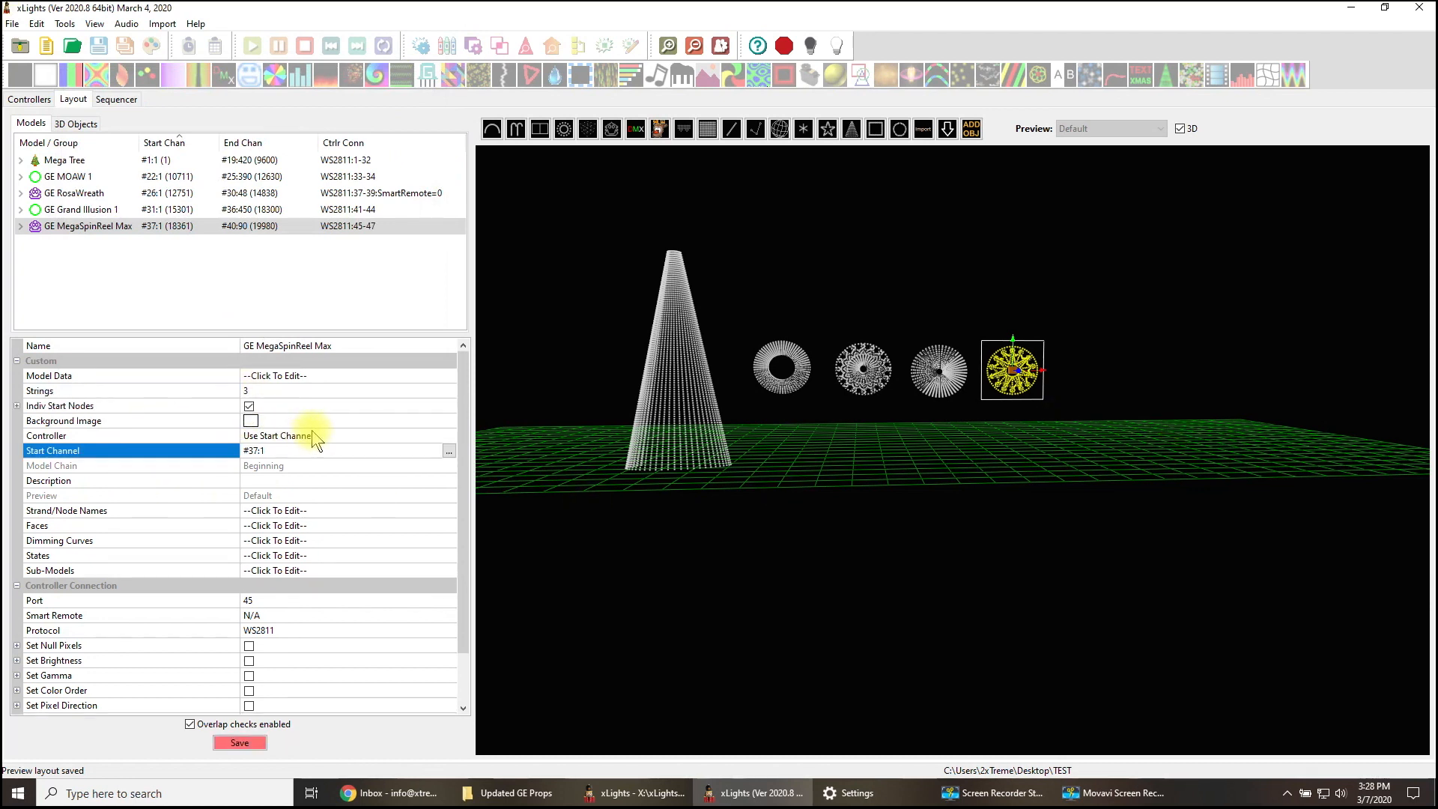
left_click(16, 405)
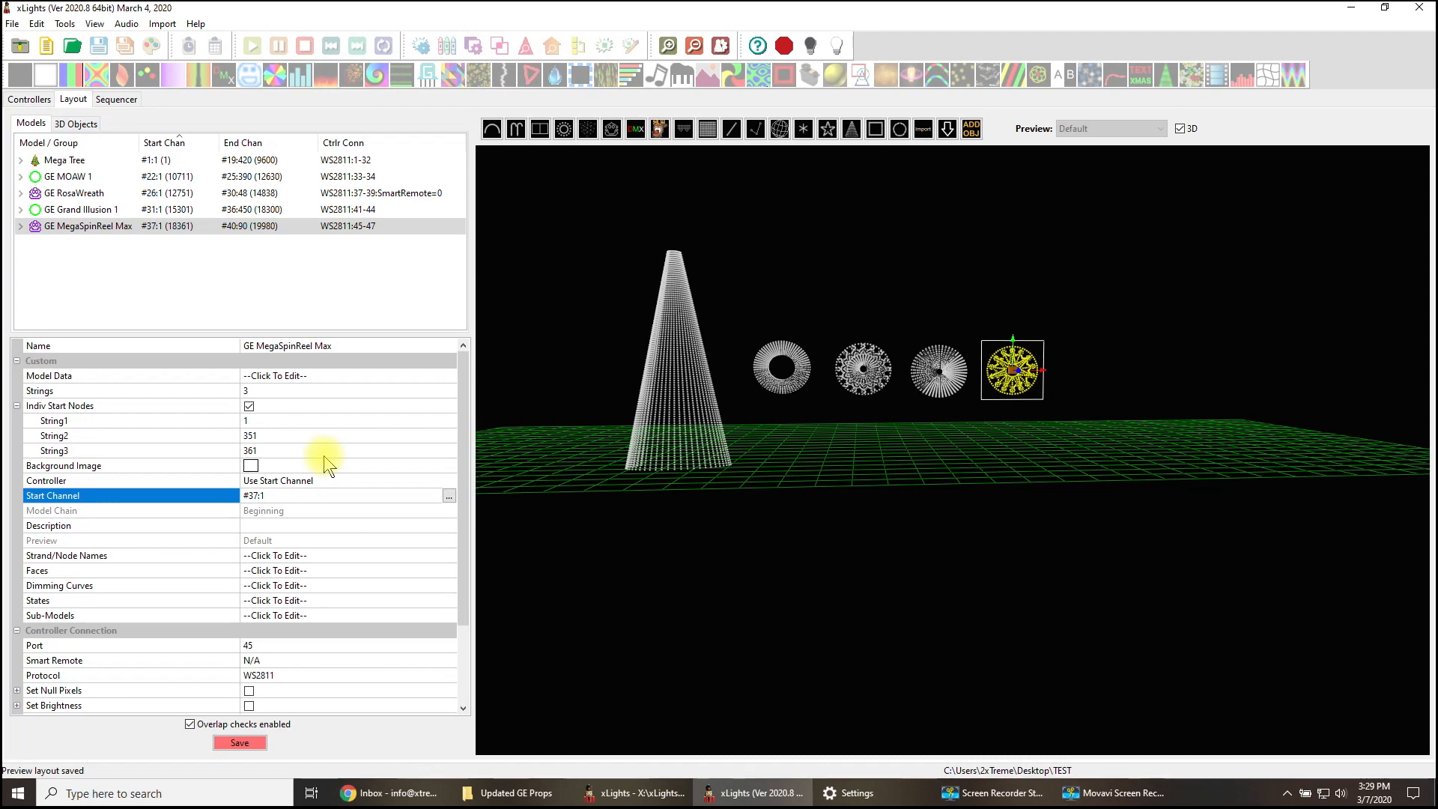
left_click(247, 743)
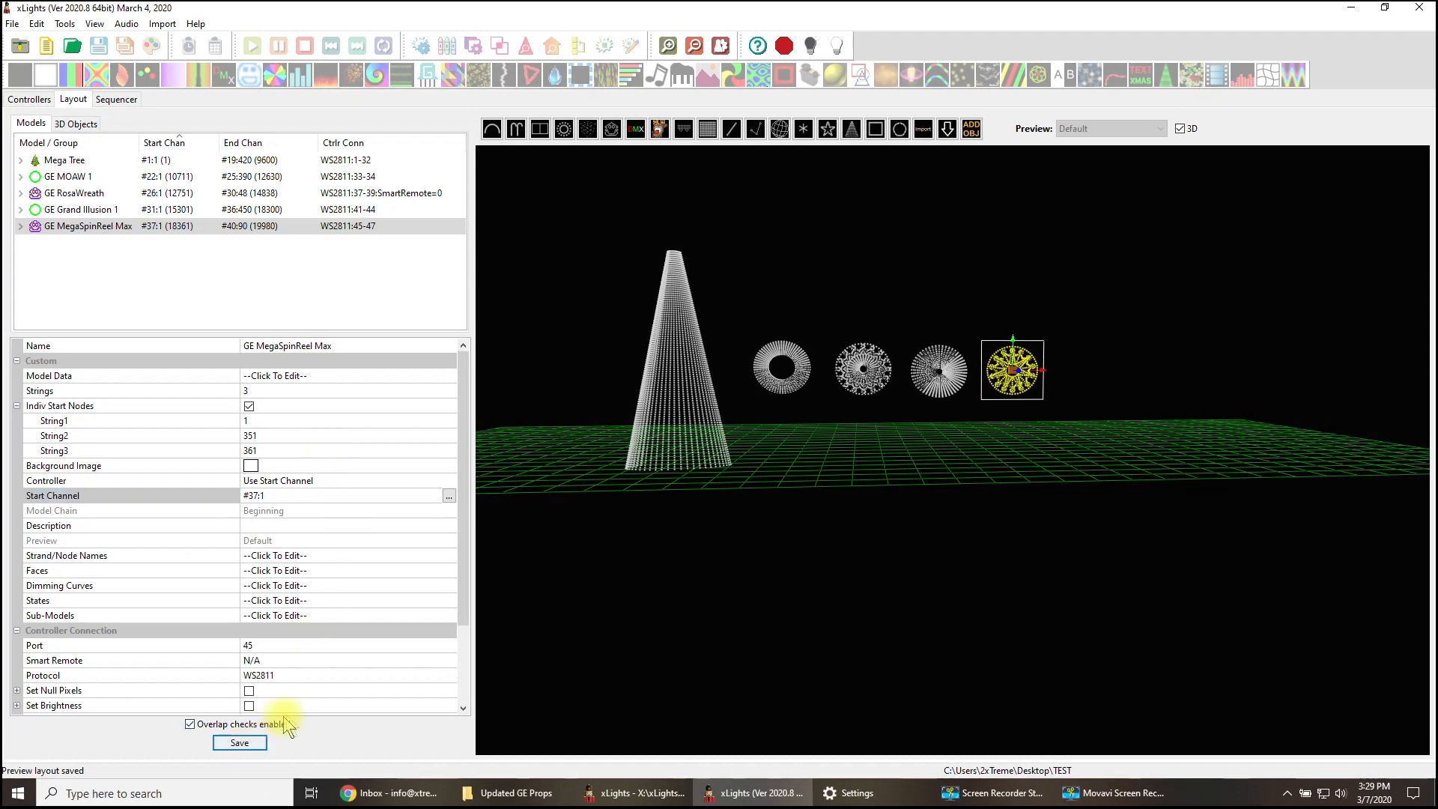
- Upload the output configuration to the F48 Test controller and open its web page in the browser
left_click(31, 105)
left_click(783, 730)
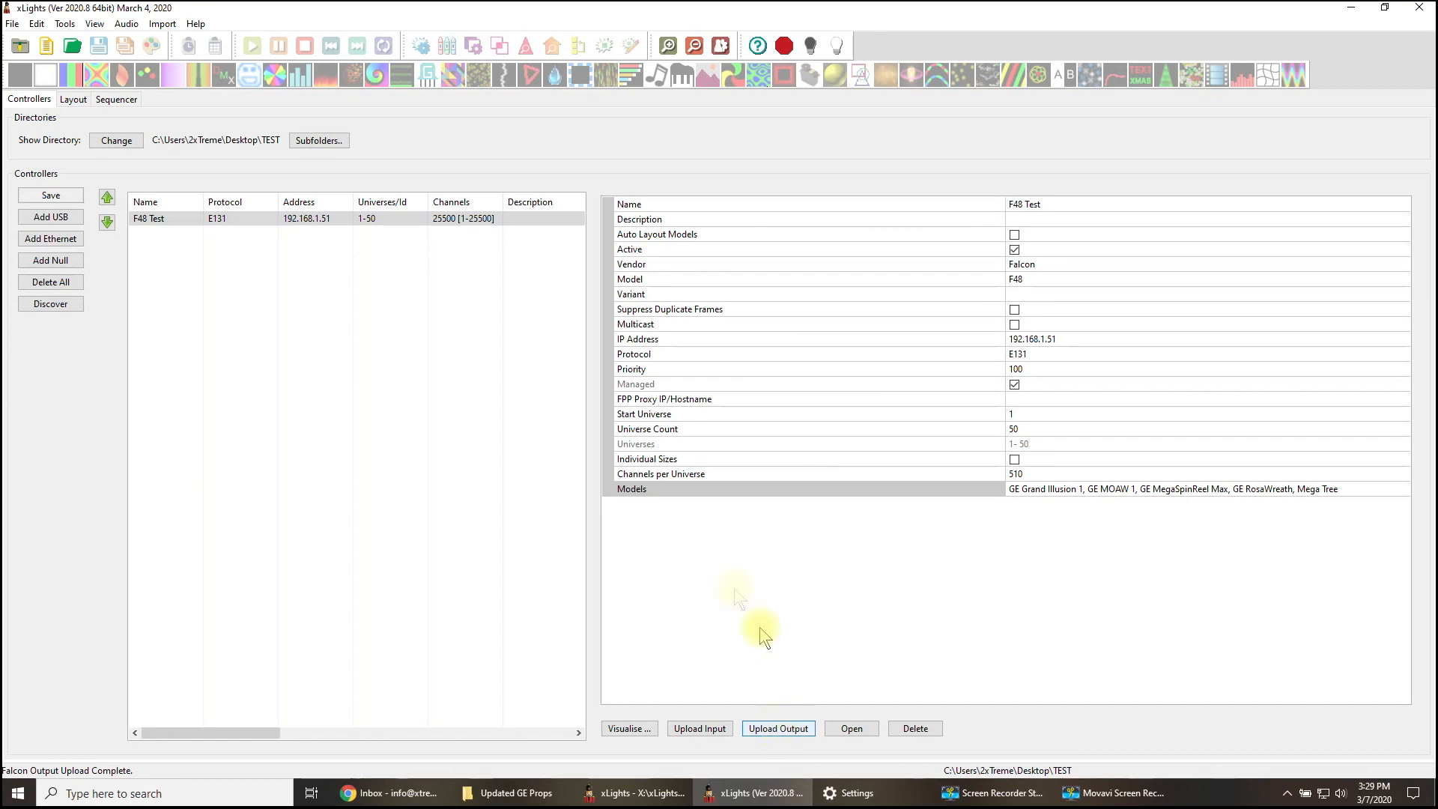
double_click(301, 223)
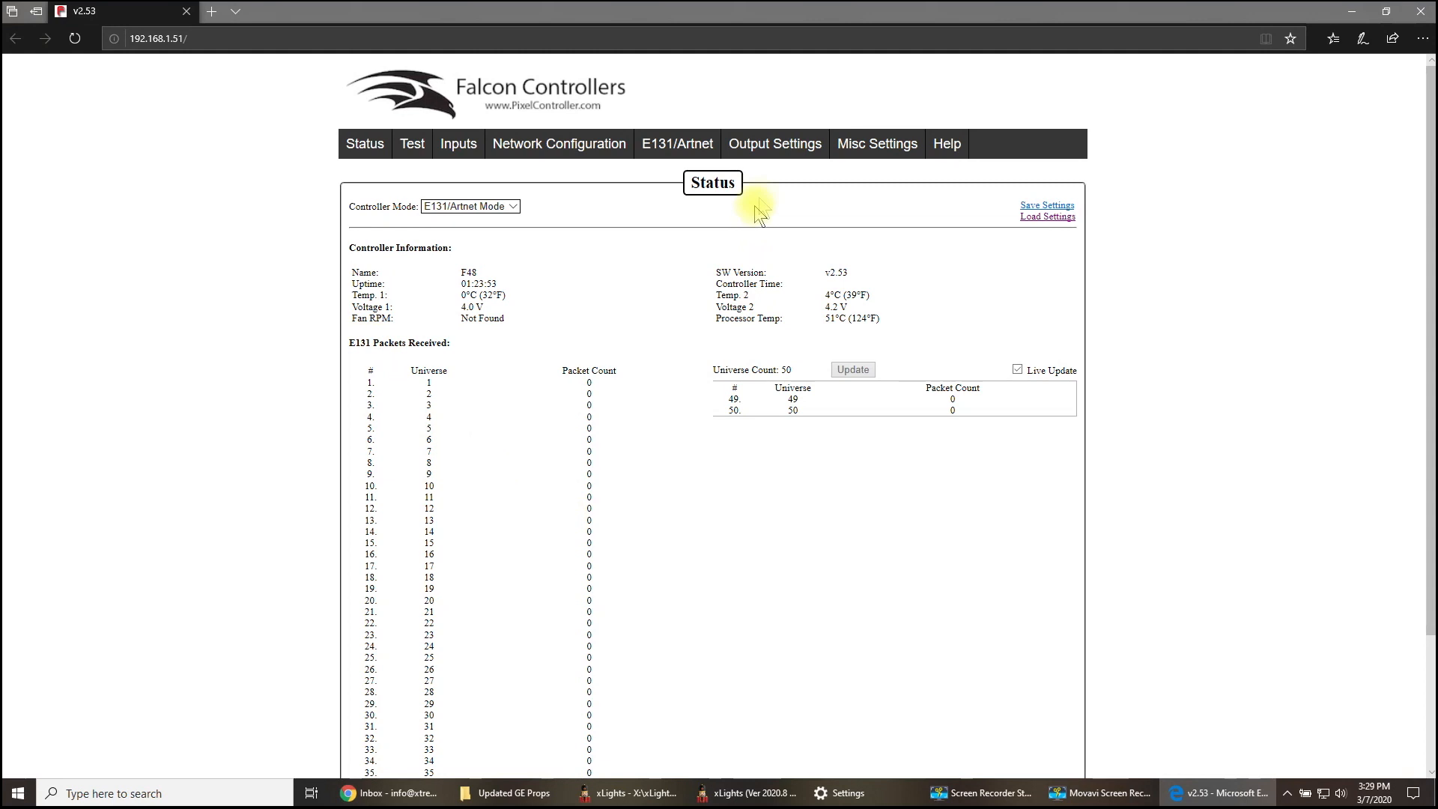
- Check the start universes, start channels and pixel counts of all ports in the controller's string port configuration
mouse_move(775, 146)
left_click(761, 177)
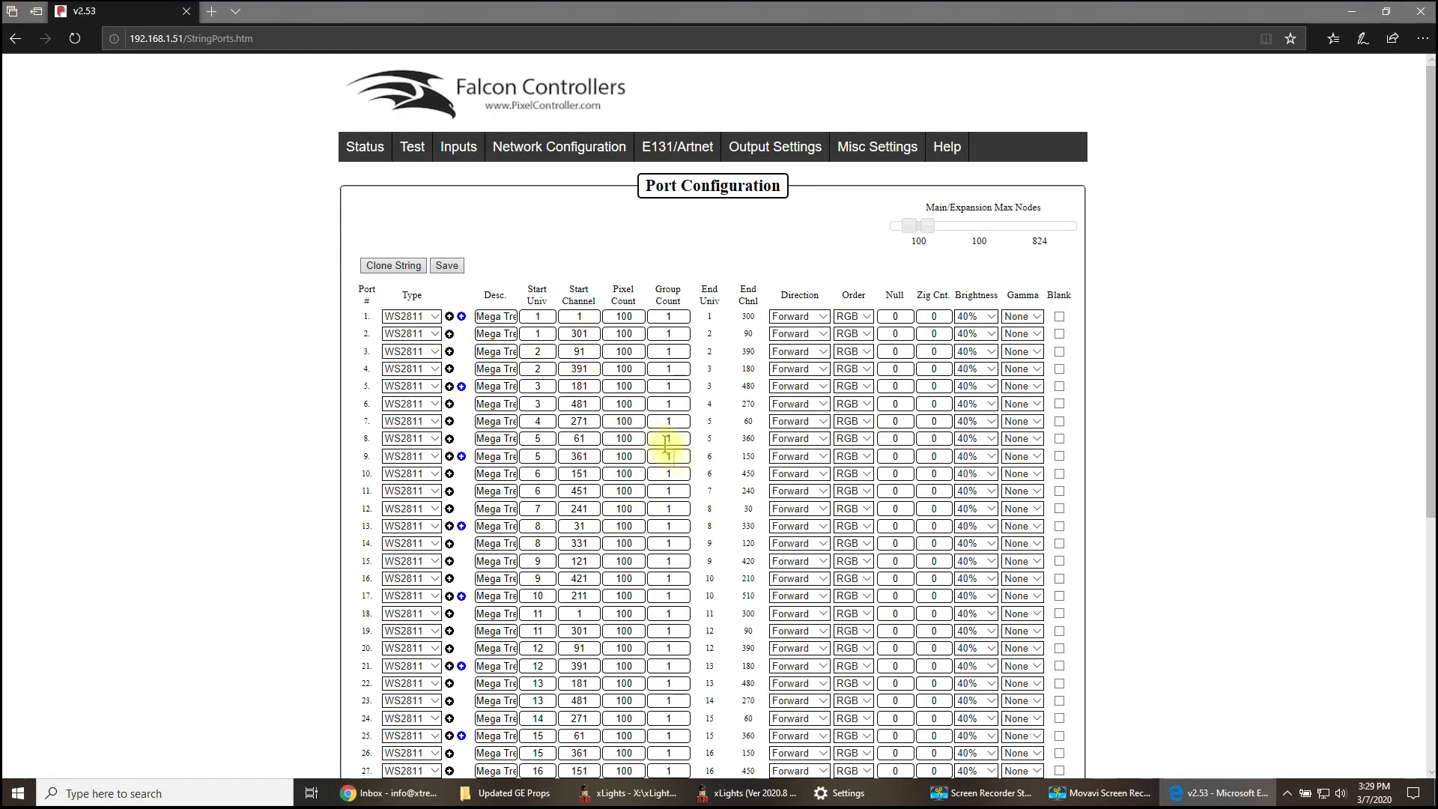
scroll(686, 577, "down", 5)
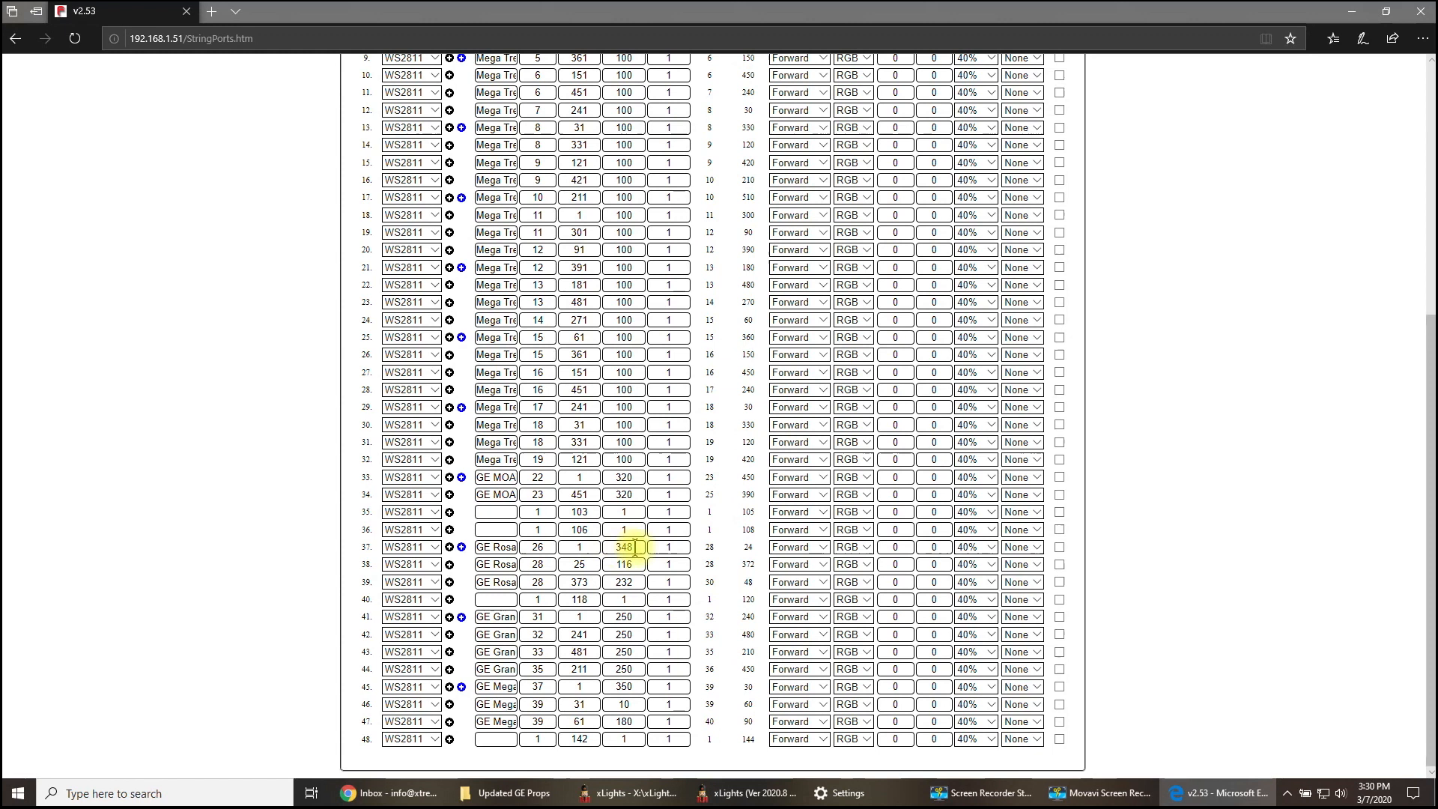
- In the string port configuration, set the pixel count of GE RosaWreath port 37 to 350 and port 38 to 200
left_click_drag(635, 548, 601, 554)
type("350")
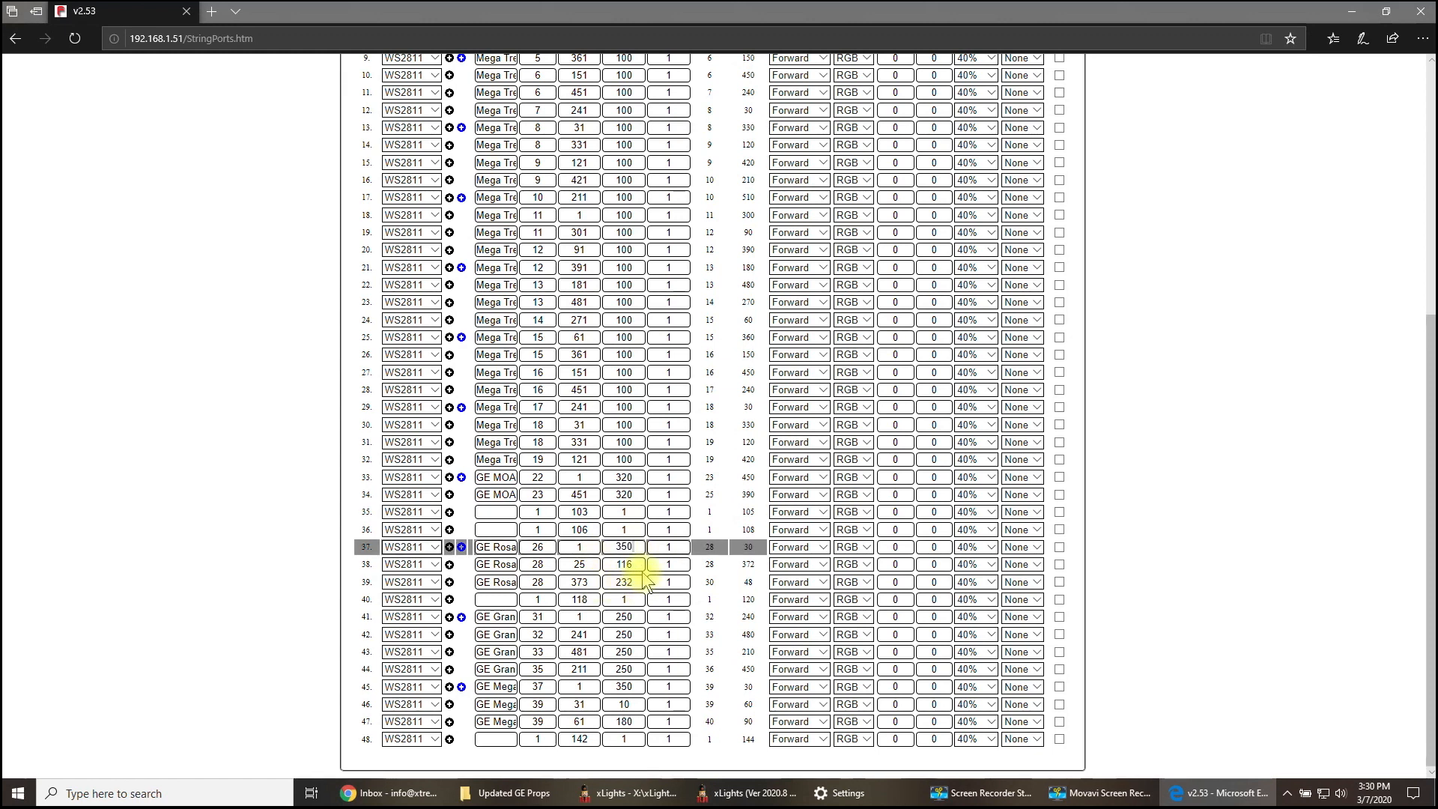
left_click(638, 565)
mouse_move(626, 563)
left_mouse_down()
mouse_move(674, 570)
mouse_move(618, 564)
left_mouse_up()
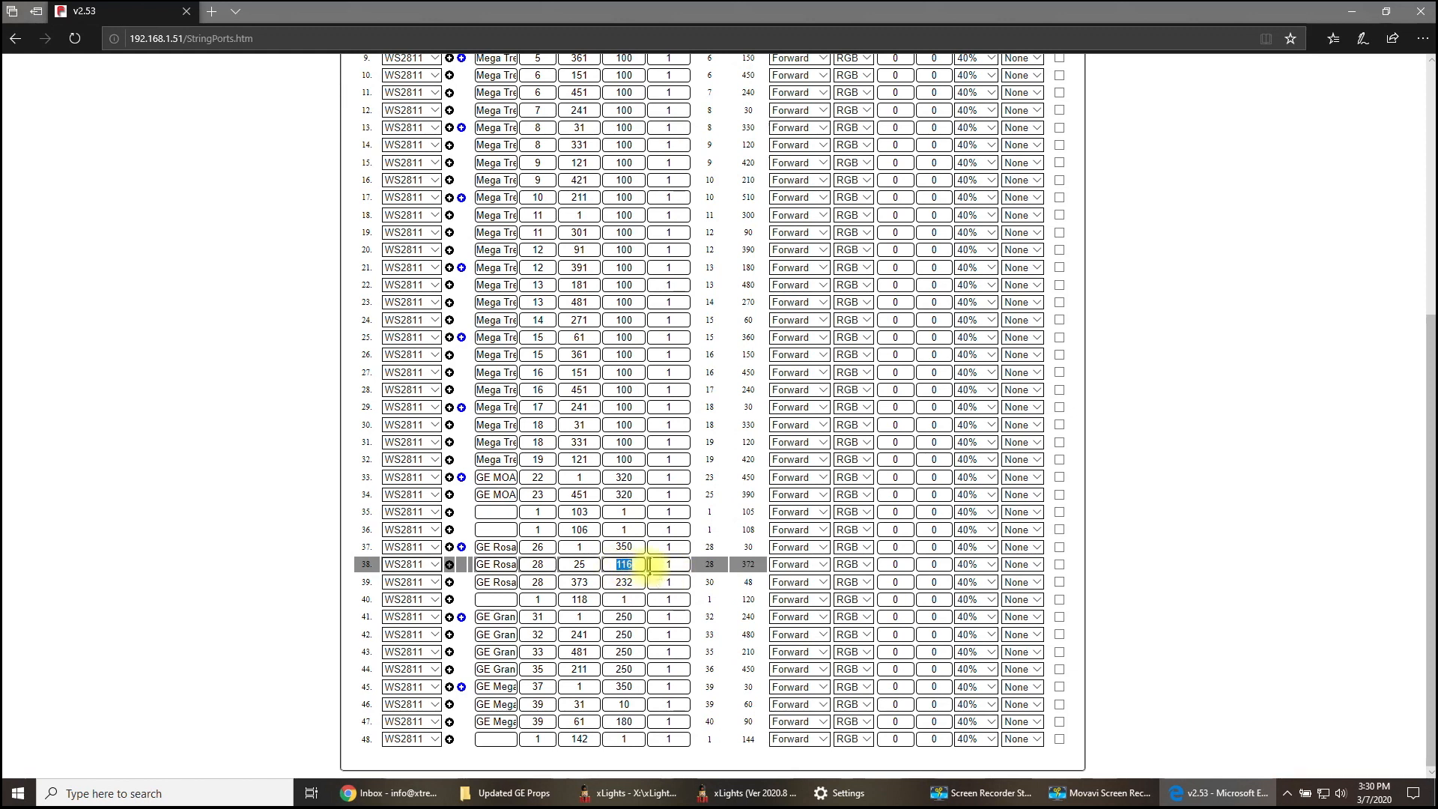
type("200")
- Set the pixel count of port 37 to 200 and port 39 to 296, and review the three GE RosaWreath ports
left_click(634, 581)
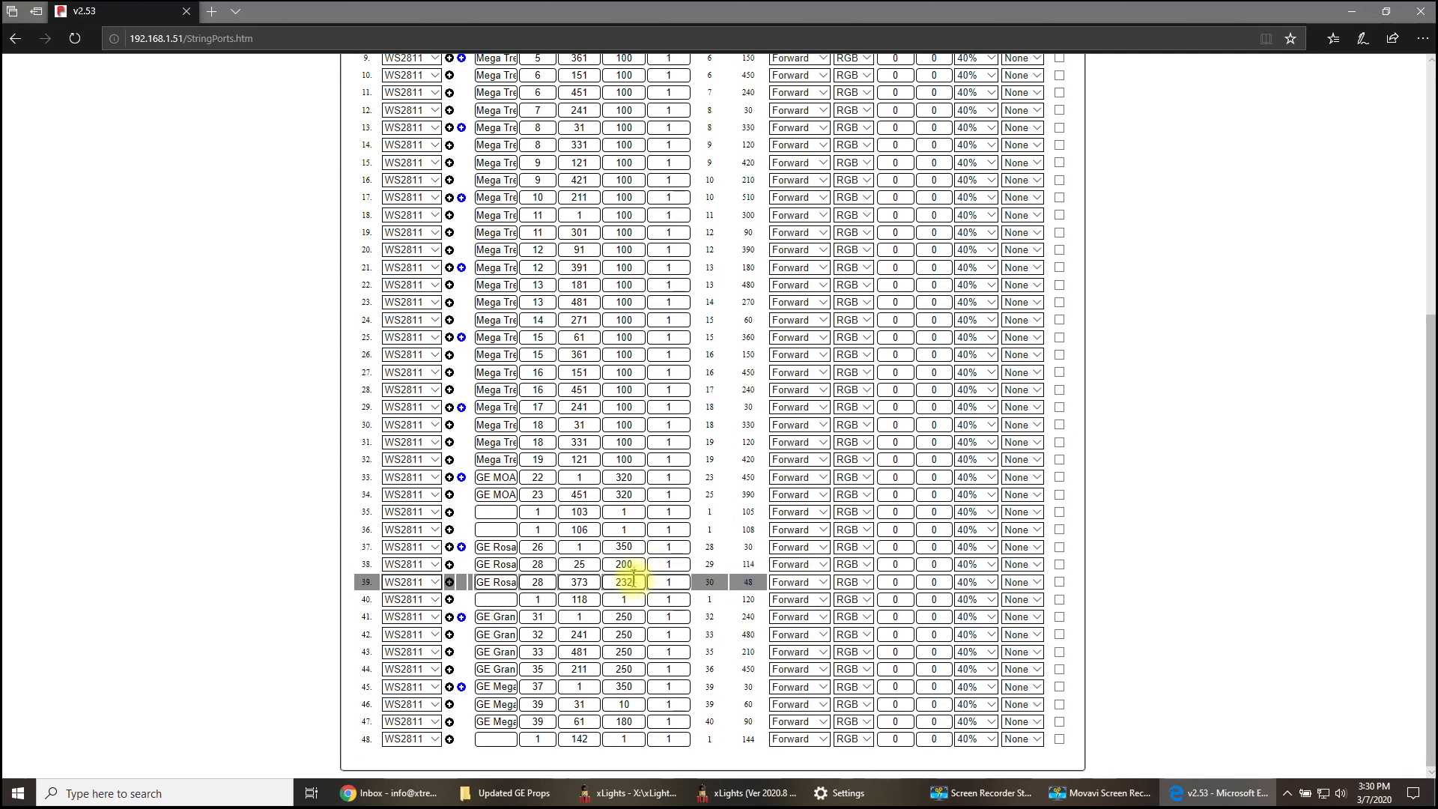
left_click_drag(634, 548, 580, 551)
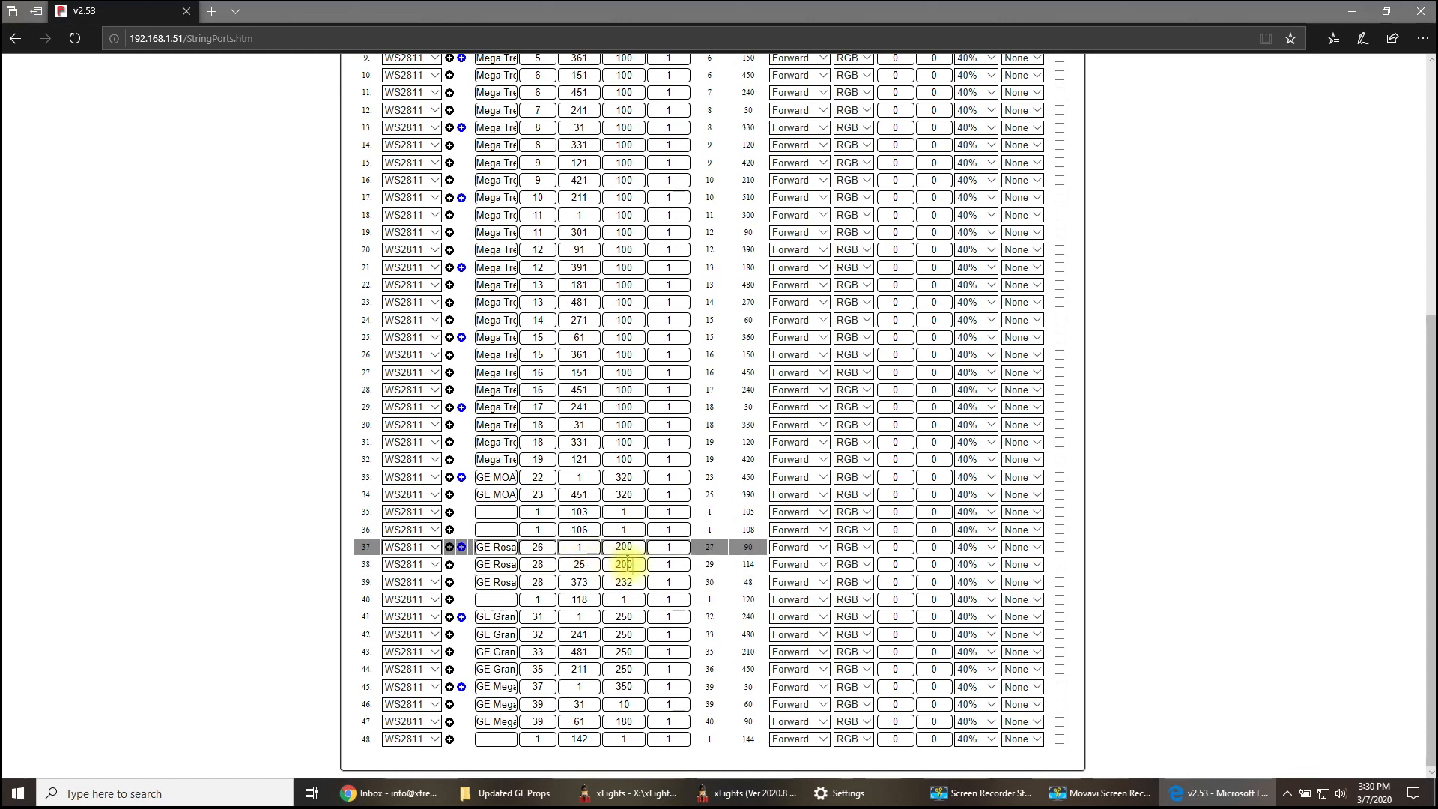
left_click_drag(621, 582, 645, 596)
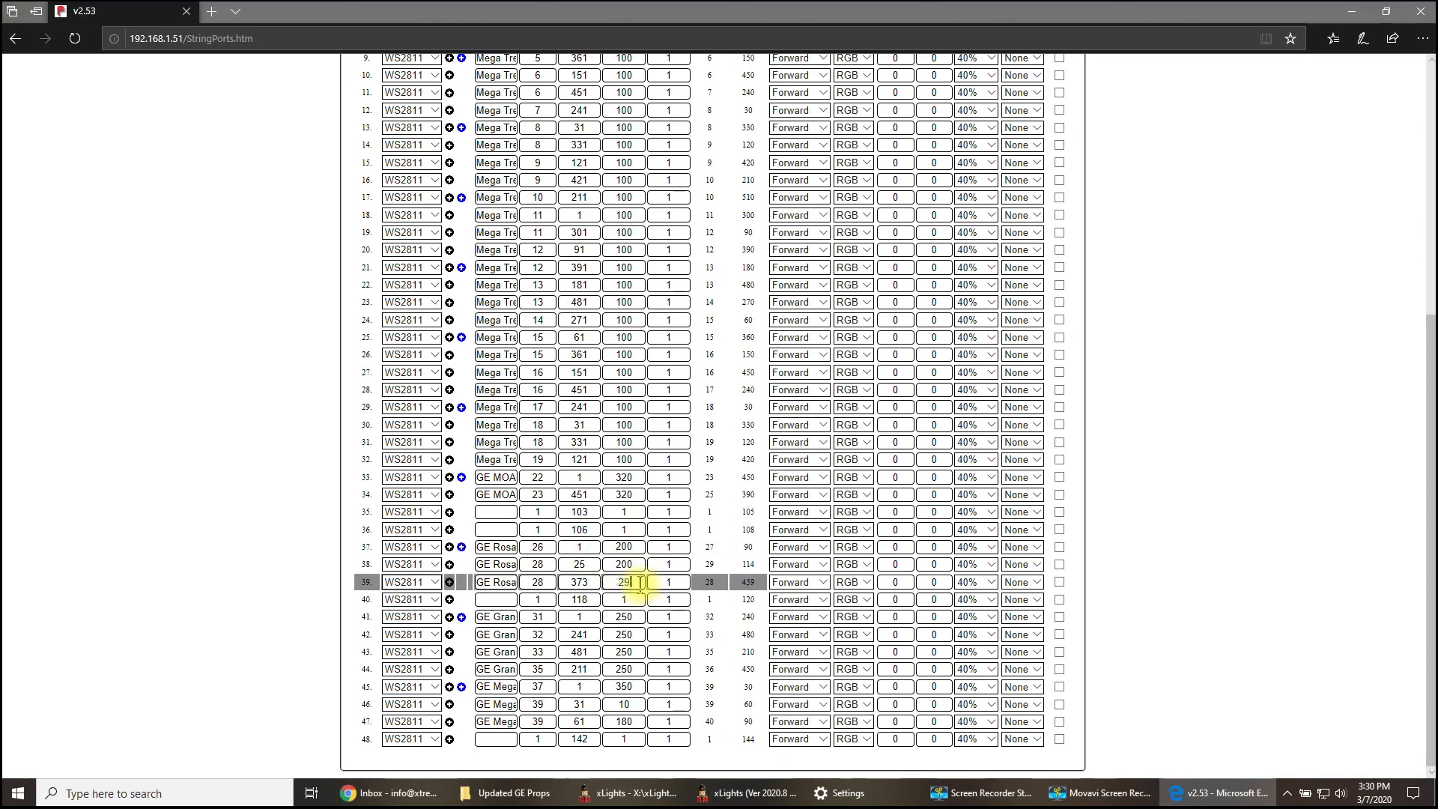
left_click(635, 547)
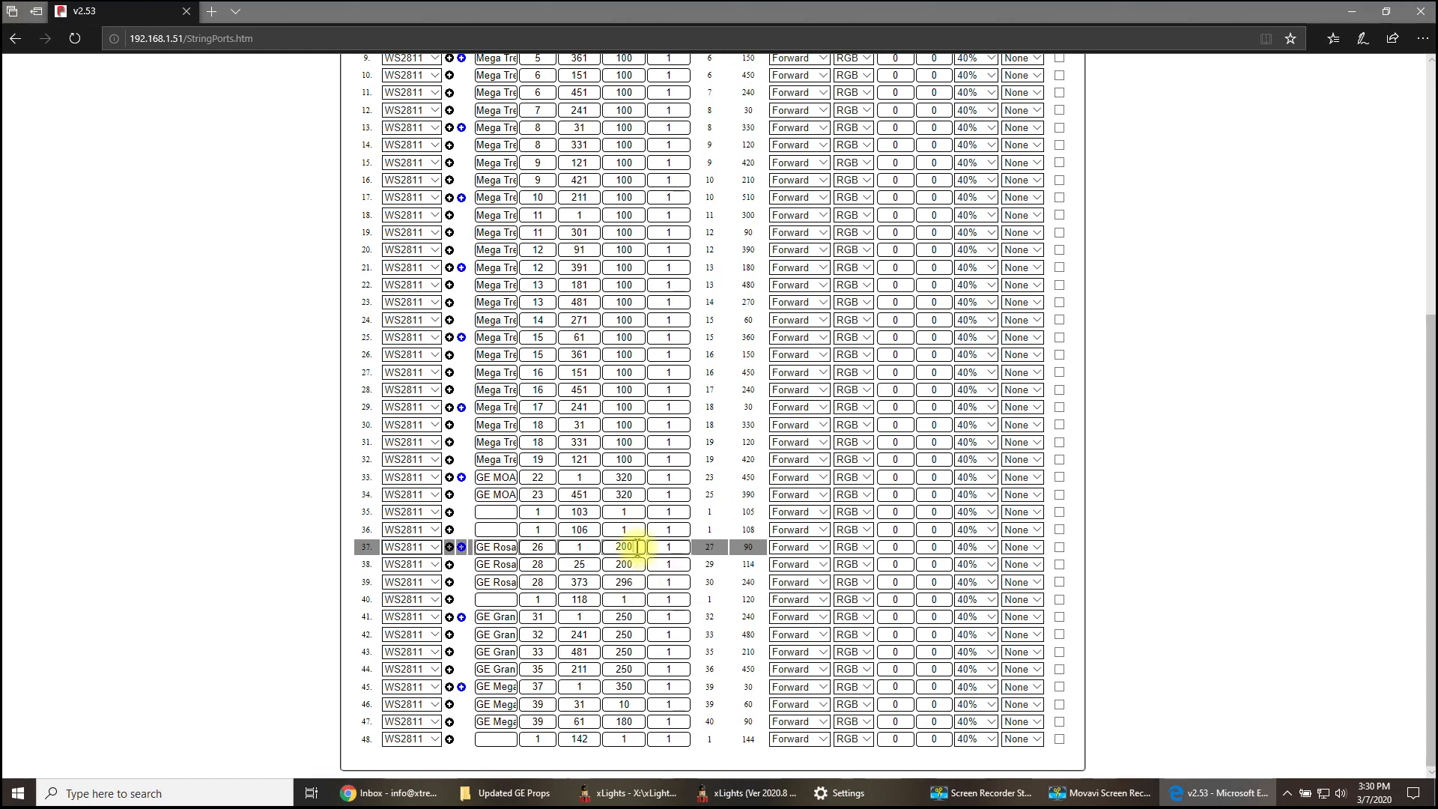
left_click(637, 564)
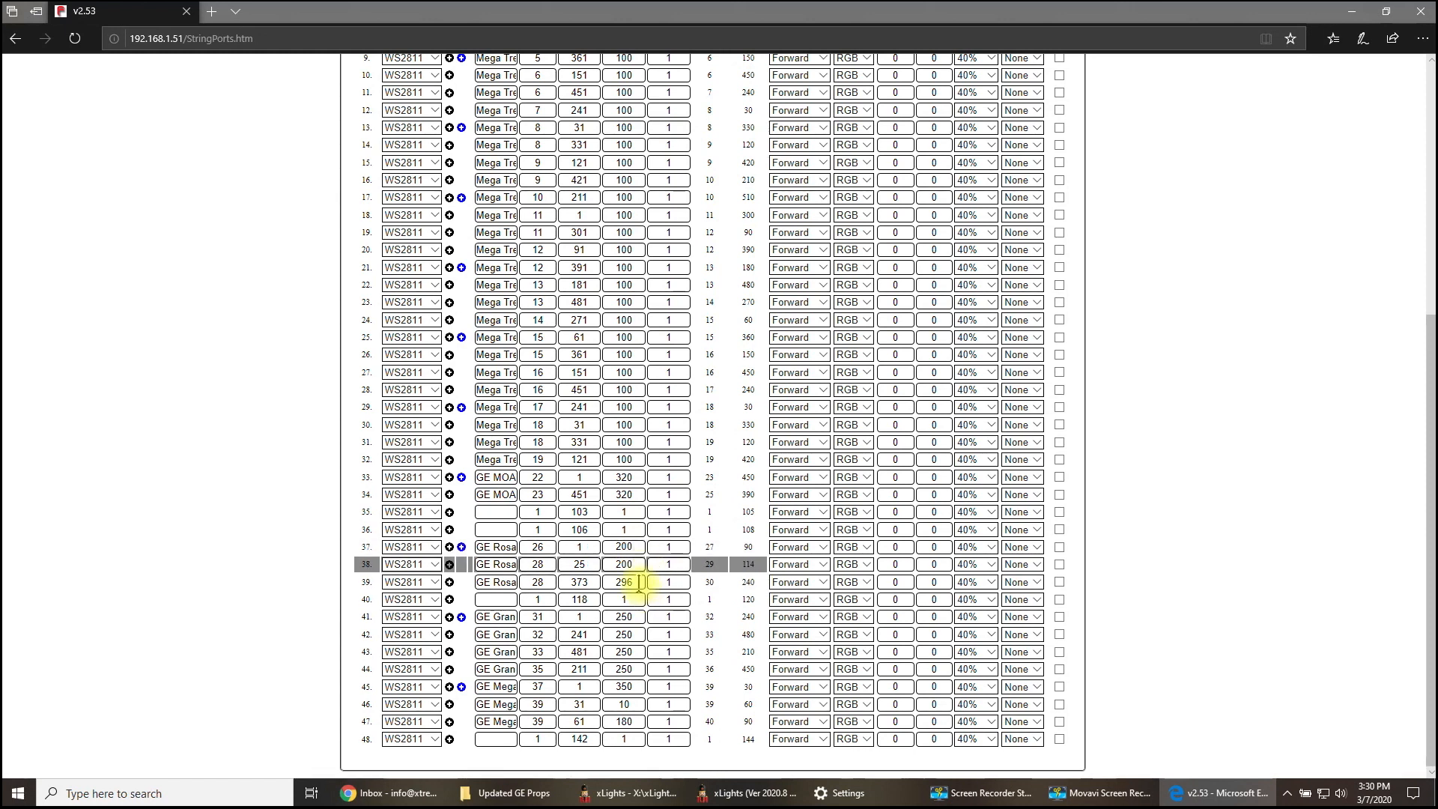
left_click(639, 582)
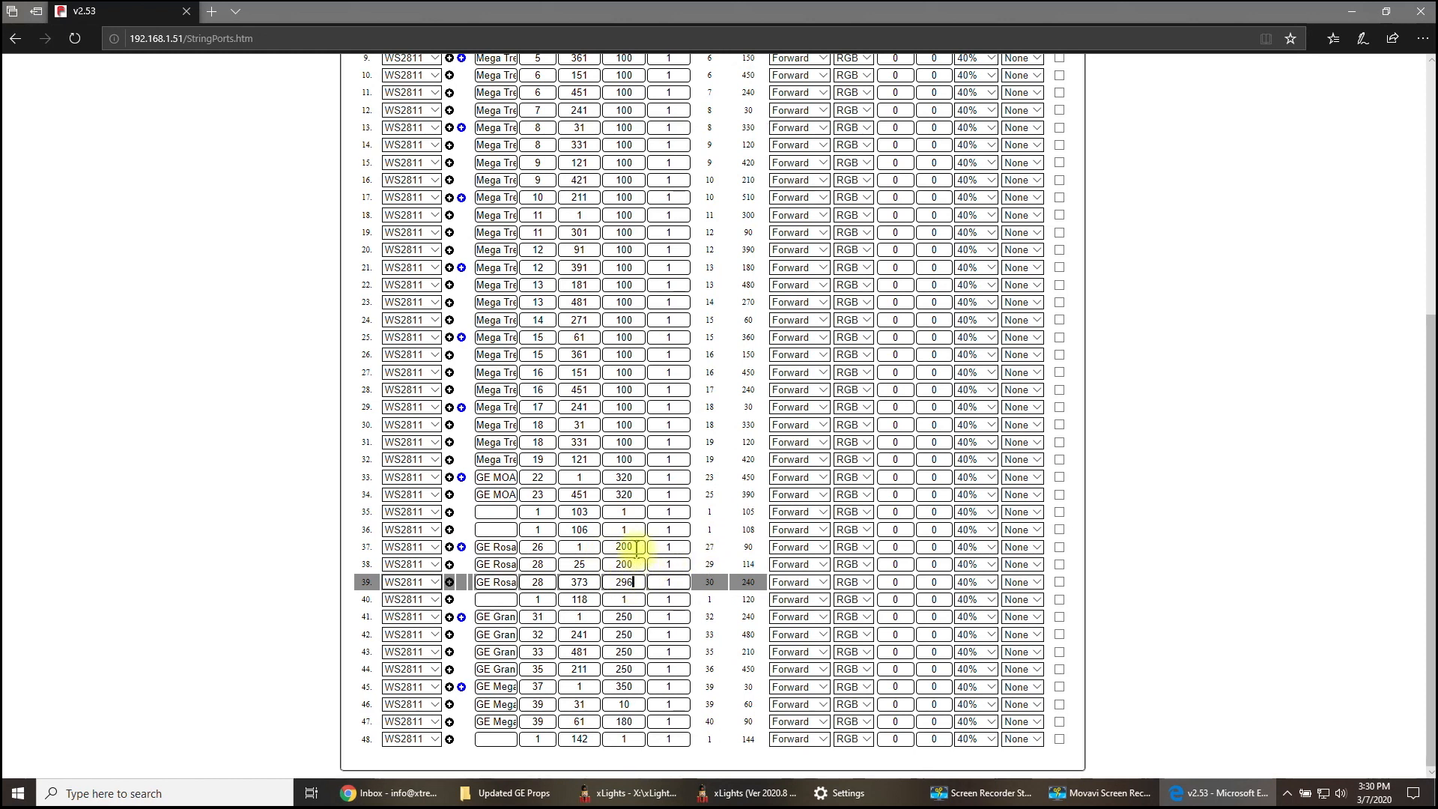
- Check the pixel counts of ports 41 and 45, and switch to xLights to view GE MegaSpinReel Max's individual start nodes in the layout
left_click(634, 617)
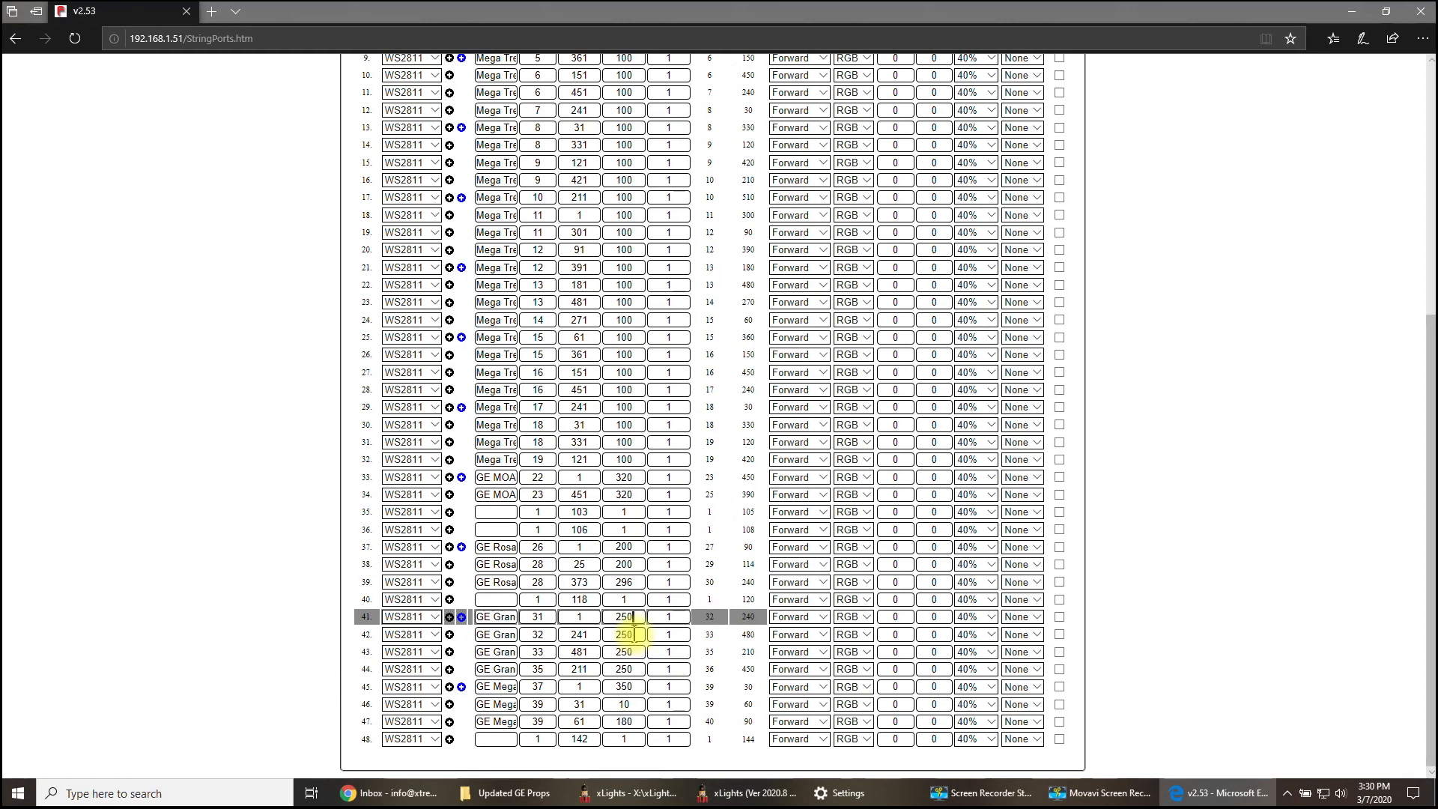
left_click(639, 686)
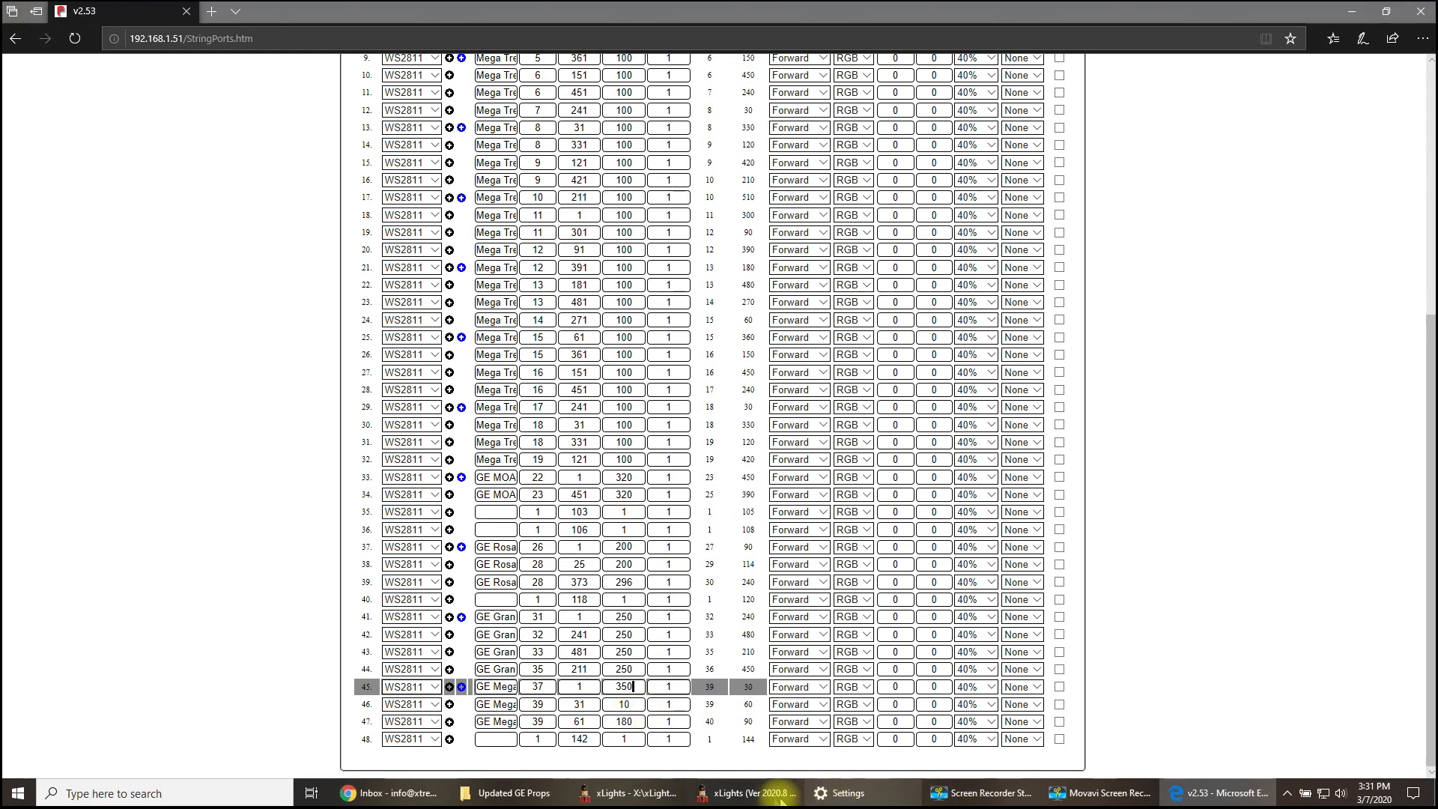
left_click(749, 792)
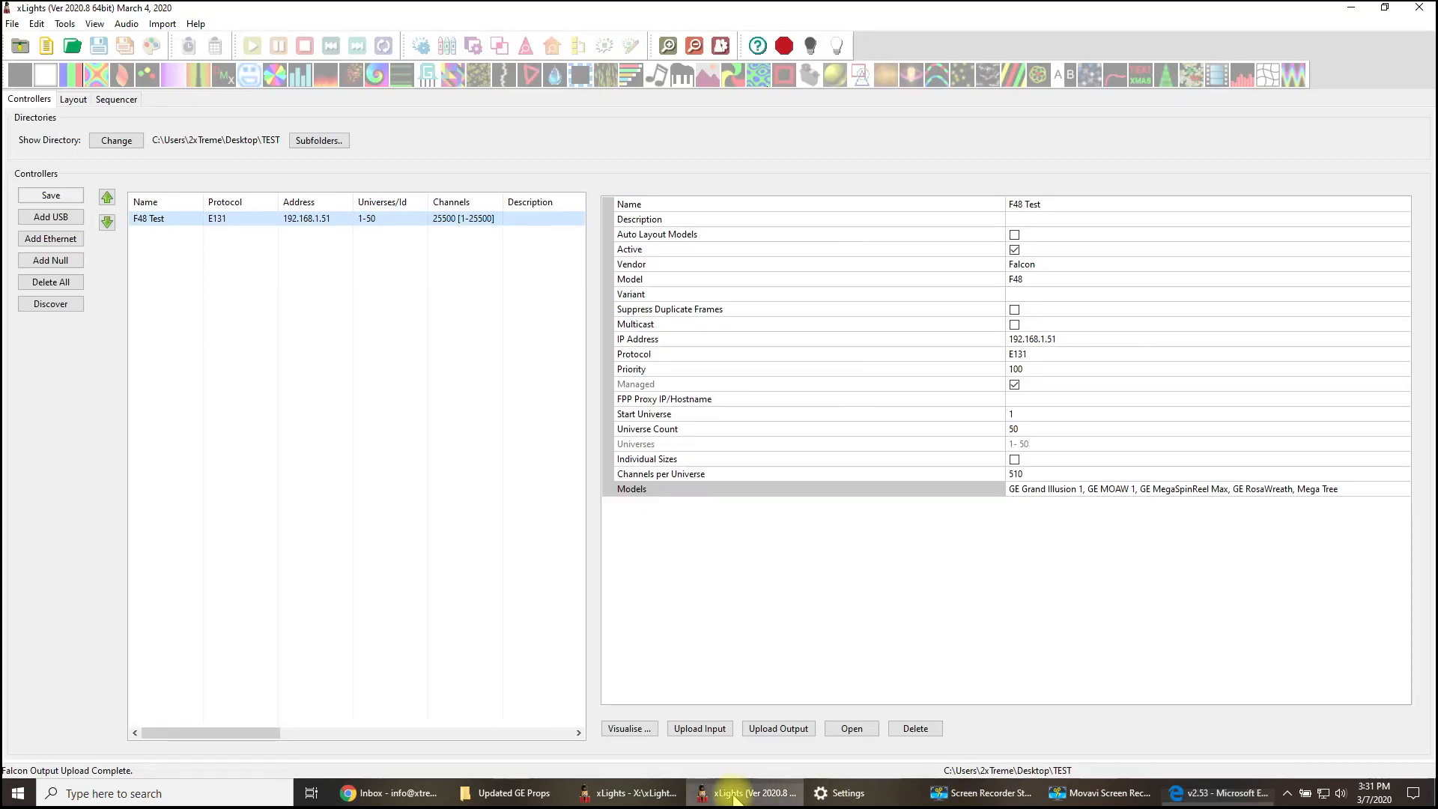
left_click(73, 99)
left_click(995, 386)
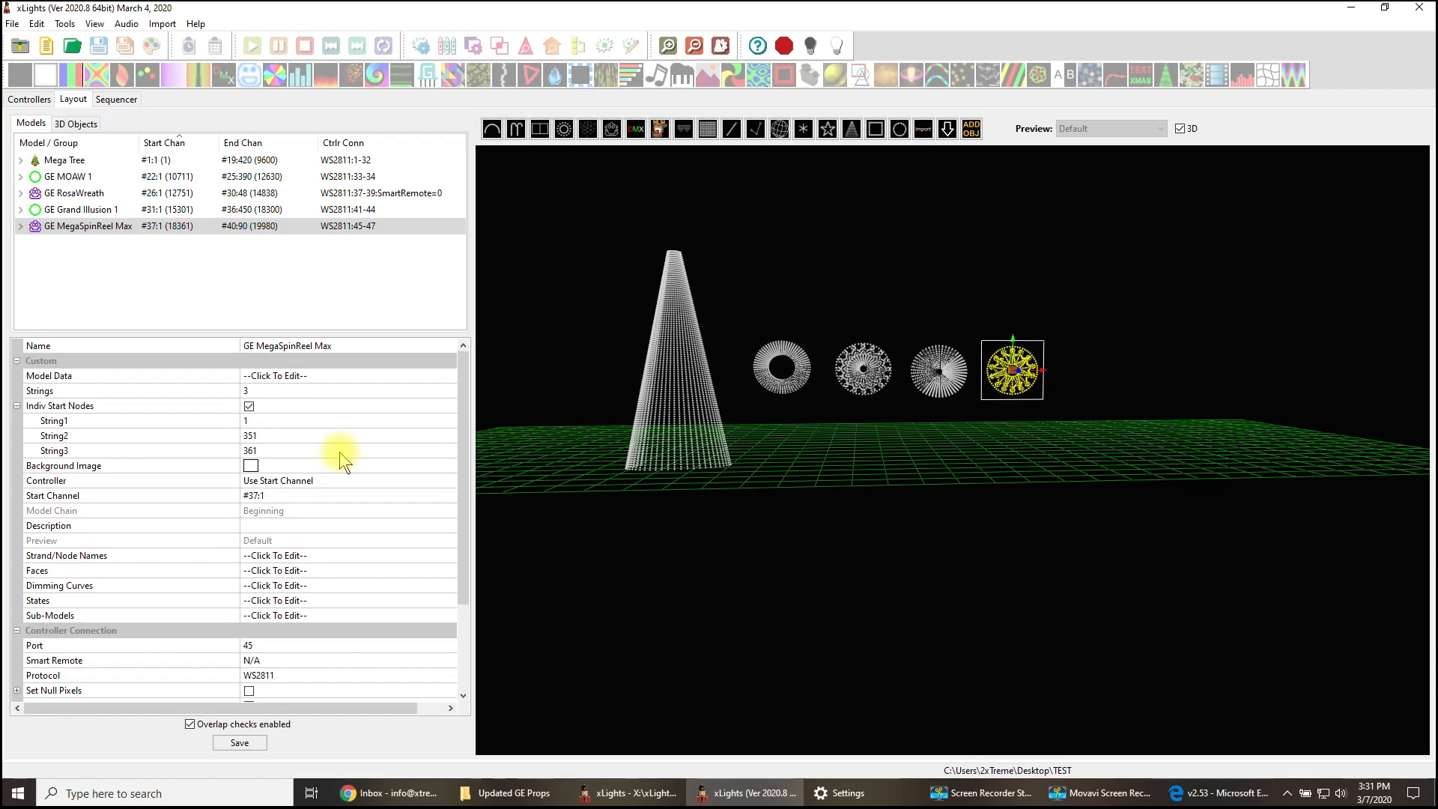
left_click(247, 434)
- Return to the controller's web page in the browser and set the pixel counts of ports 45 and 46 to 200 and port 47 to 100
left_click(1253, 800)
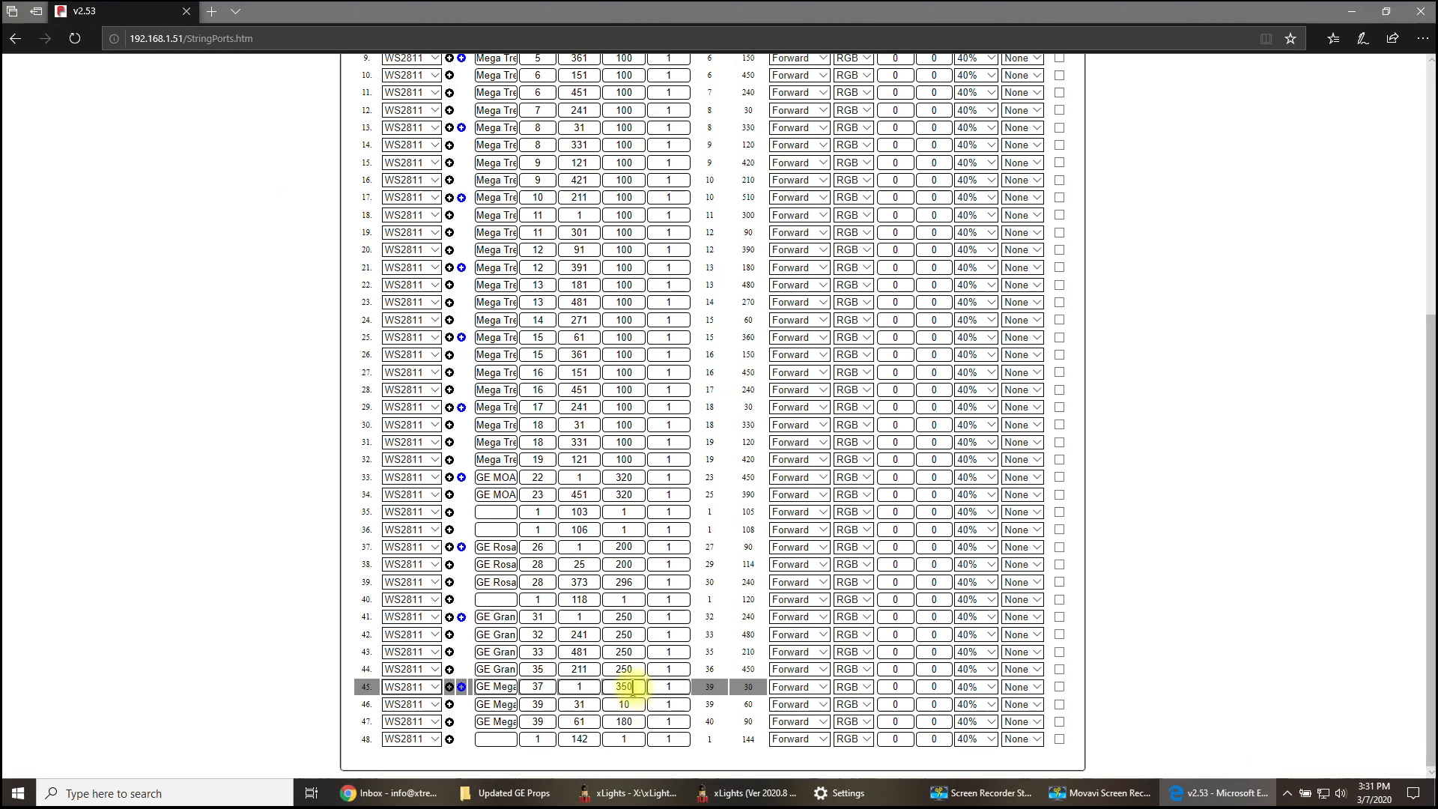
left_click_drag(618, 686, 550, 707)
type("200")
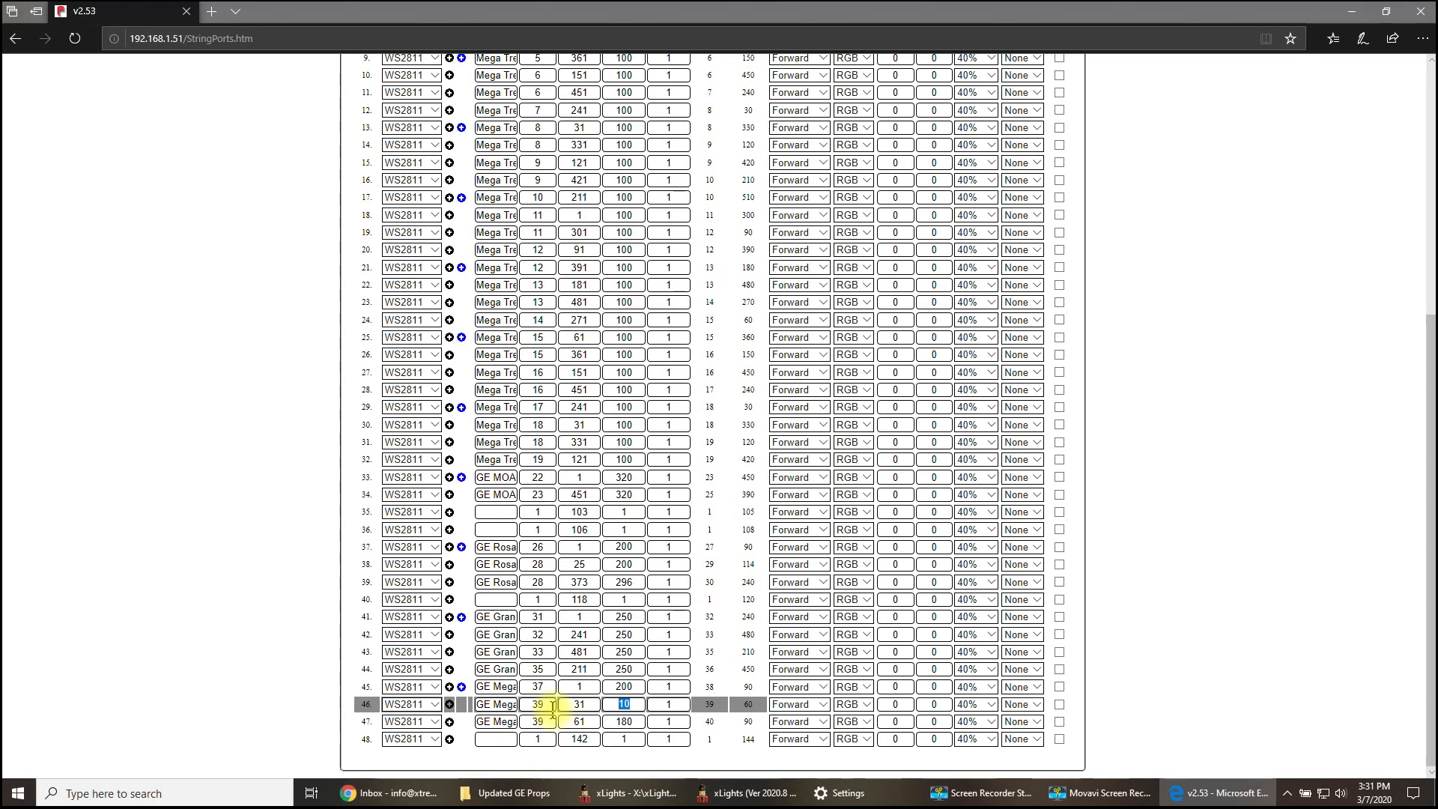
left_click_drag(638, 725, 587, 725)
type("100")
left_click(617, 721)
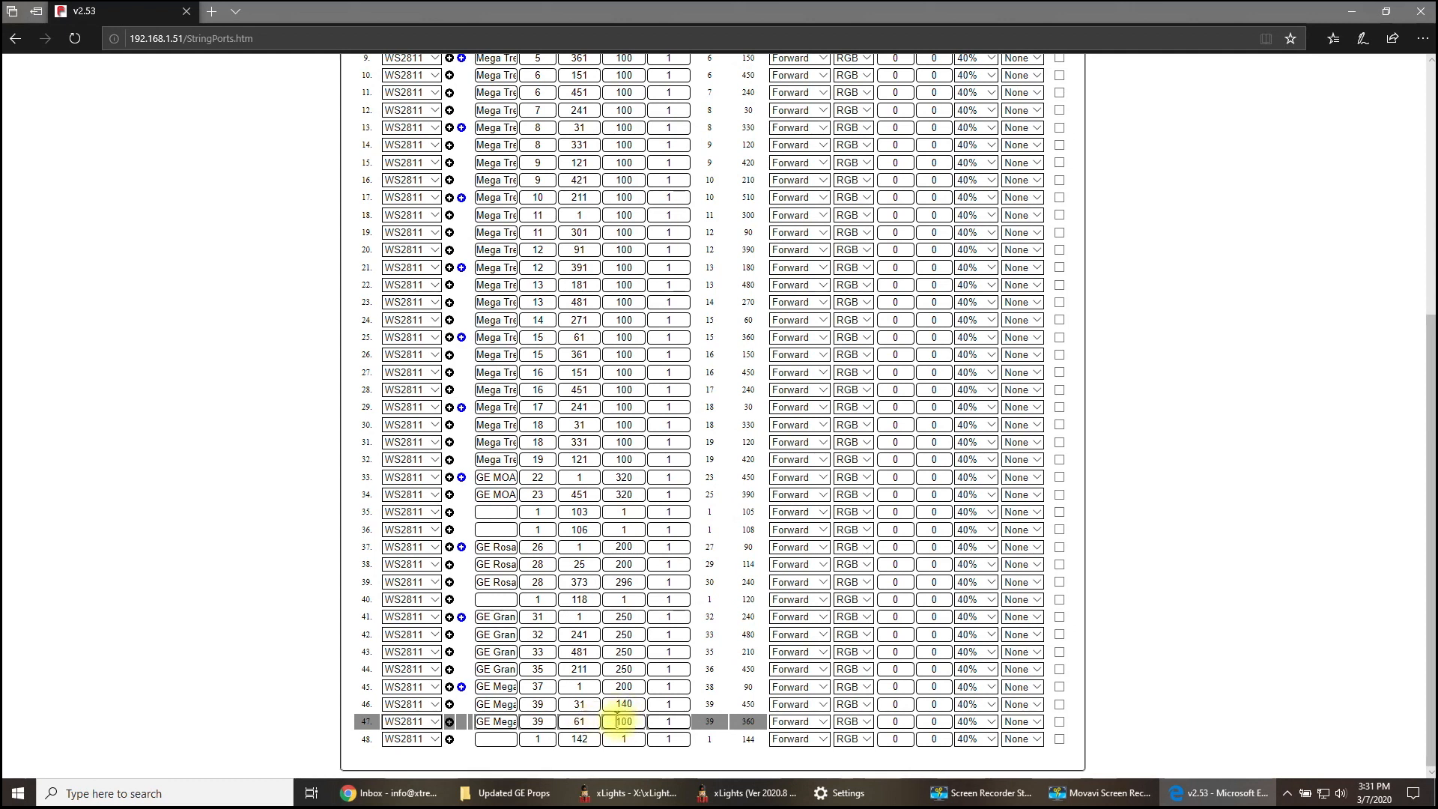
left_click(620, 704)
left_click_drag(618, 705, 653, 705)
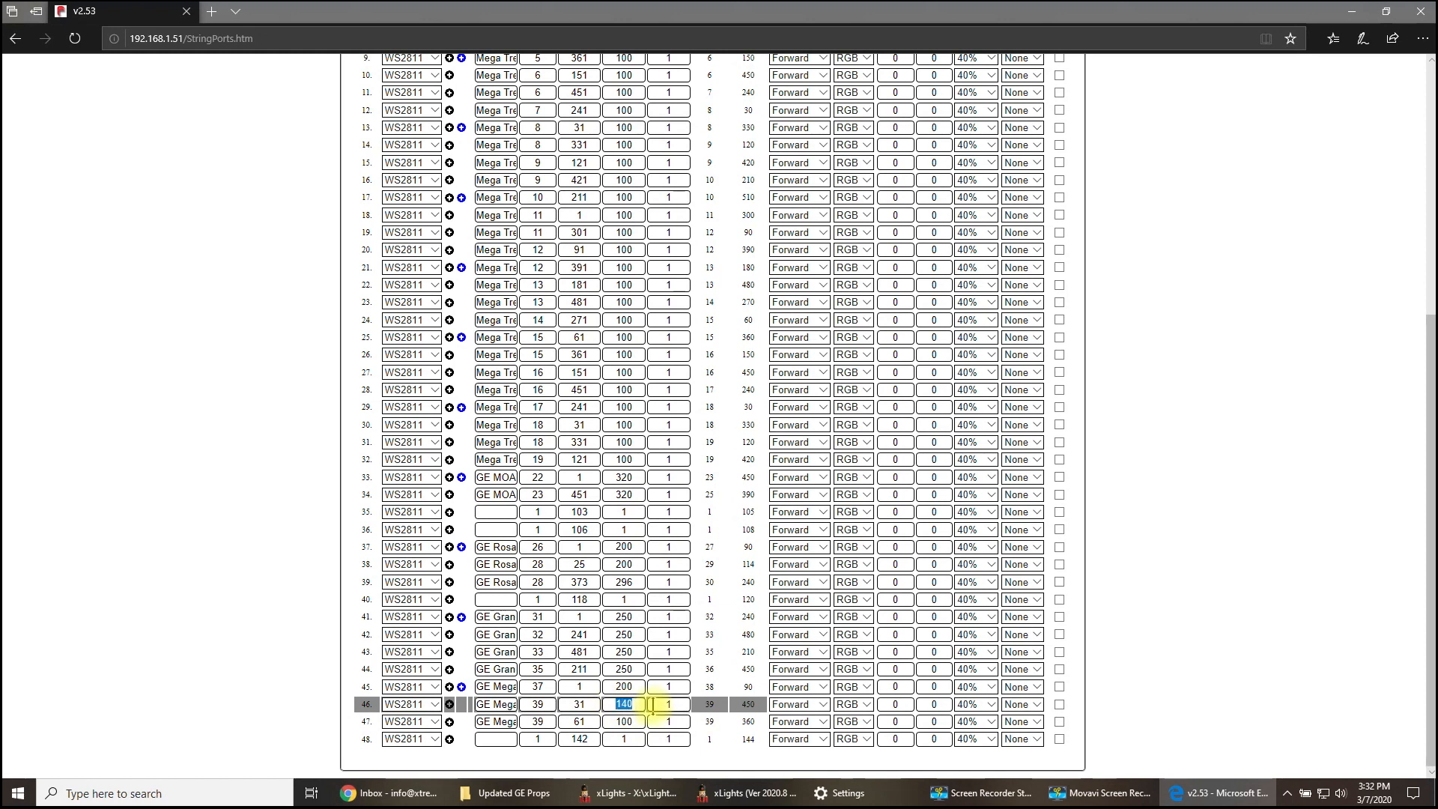
type("200")
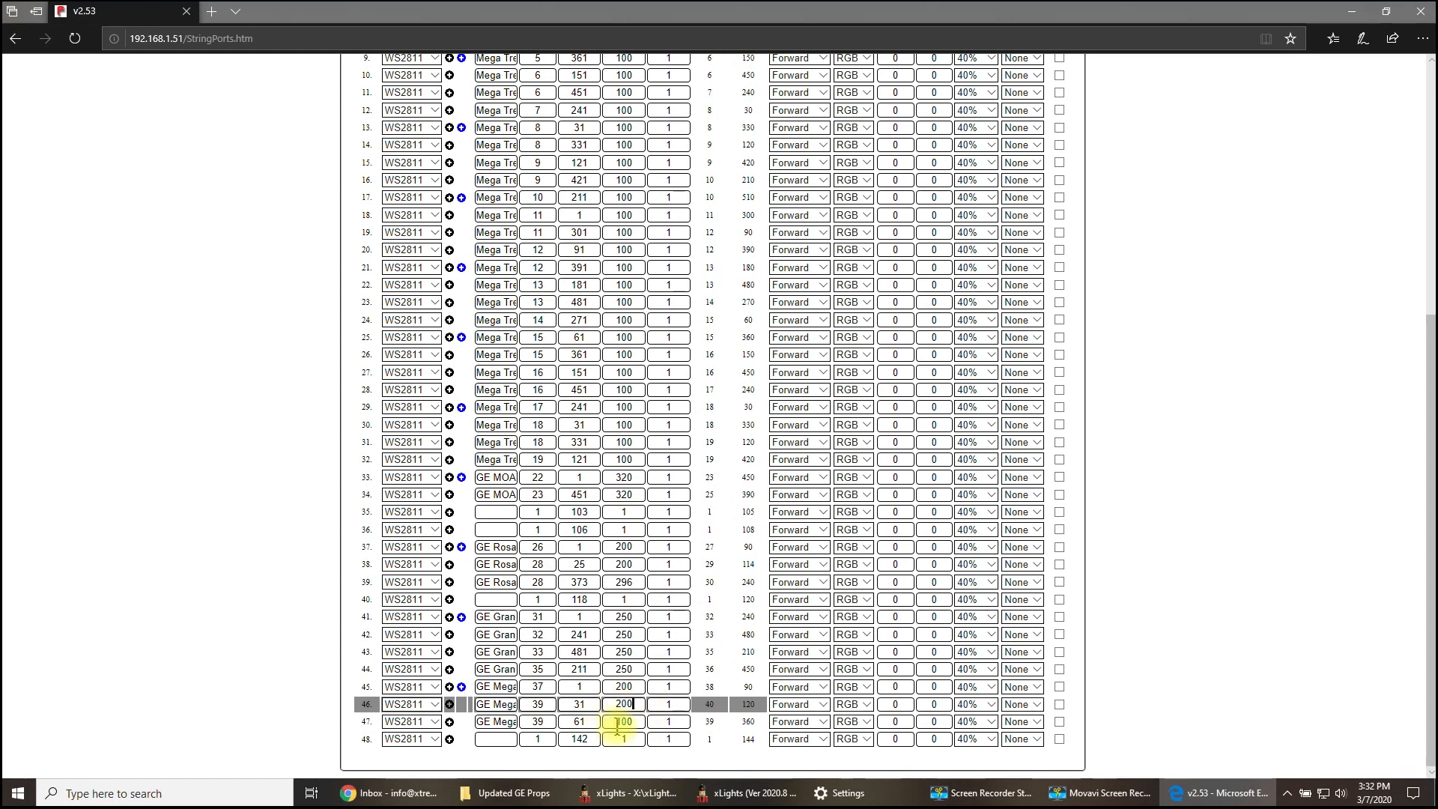
left_click_drag(620, 723, 637, 727)
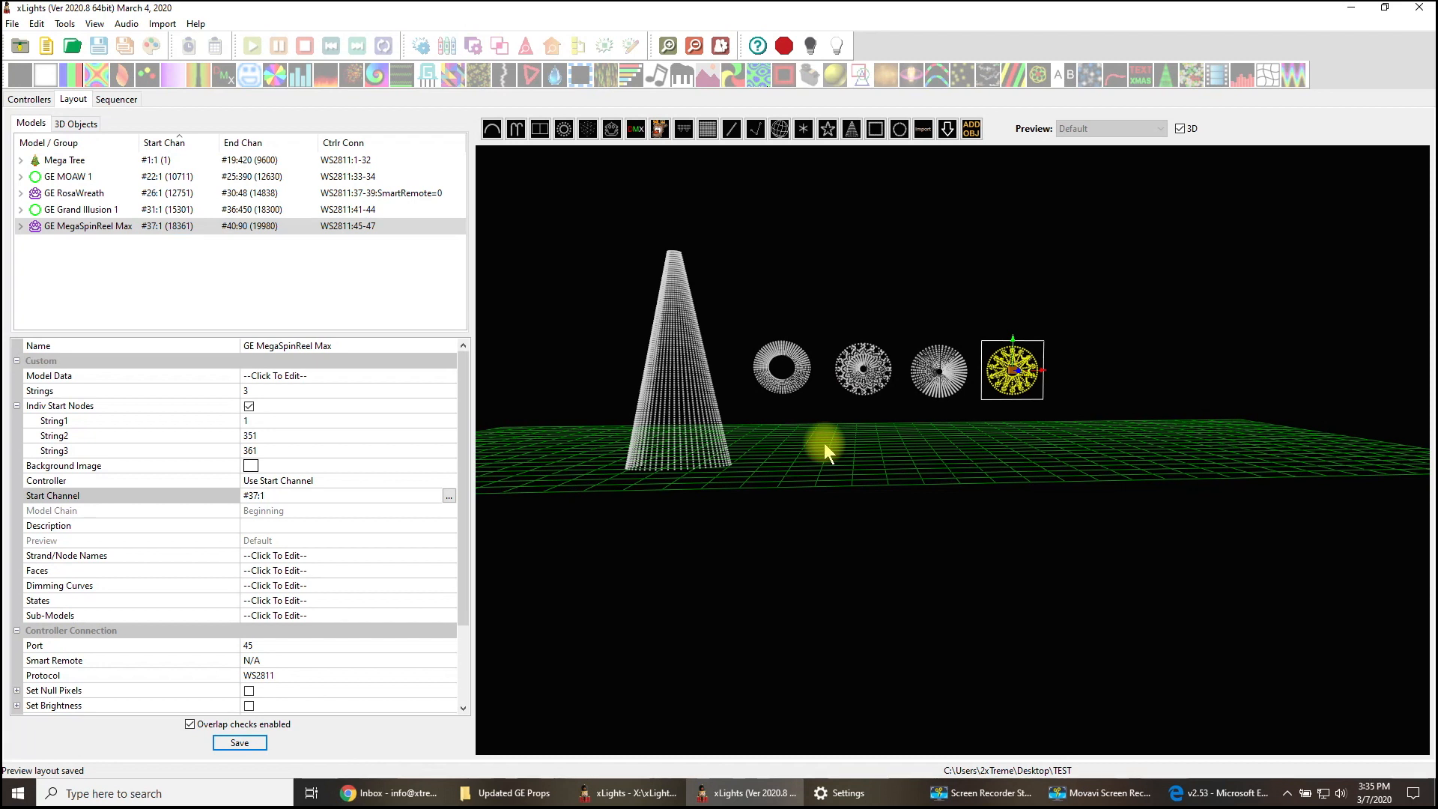
- Deselect GE MegaSpinReel Max in the xLights layout
left_click(928, 504)
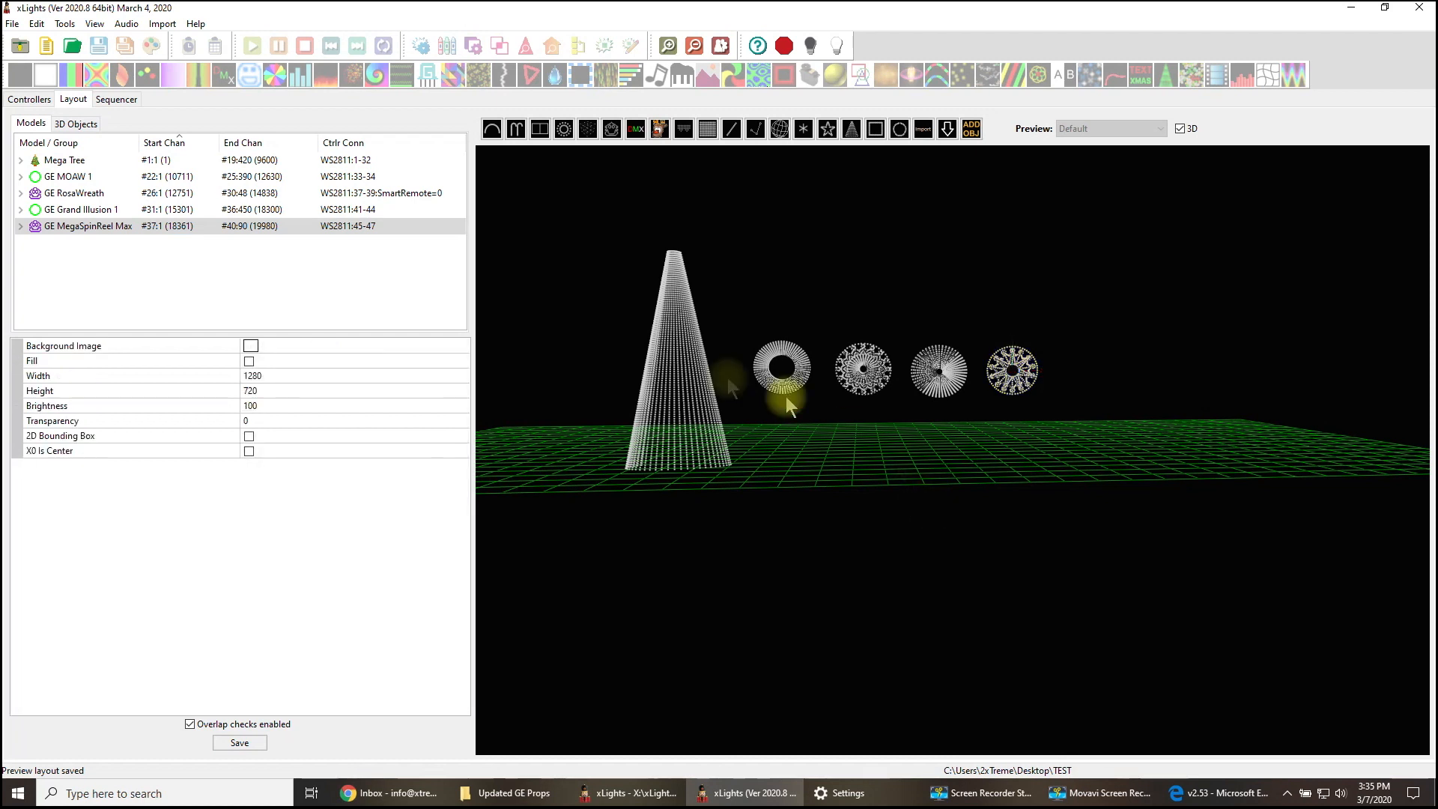